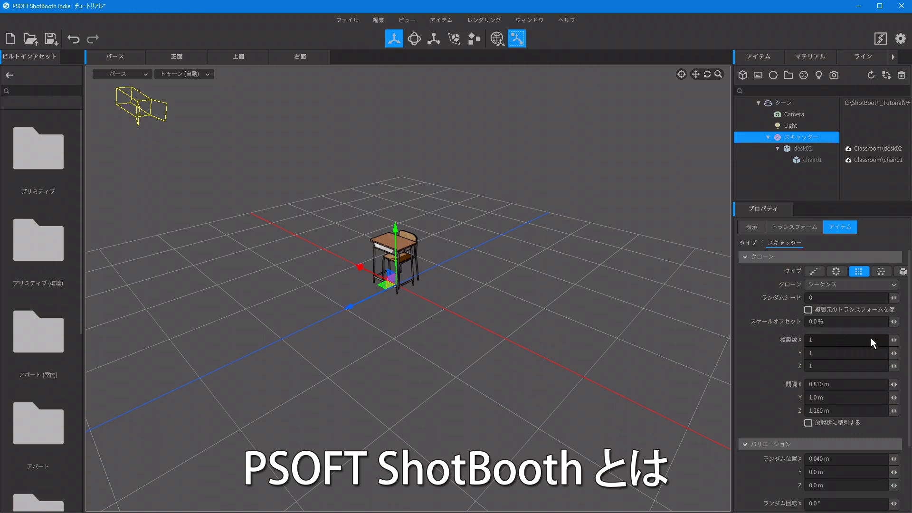
Set the scatter's duplicate counts (複製数) to 6 along X and 5 along Z
click(897, 340)
click(897, 340)
click(896, 340)
click(896, 340)
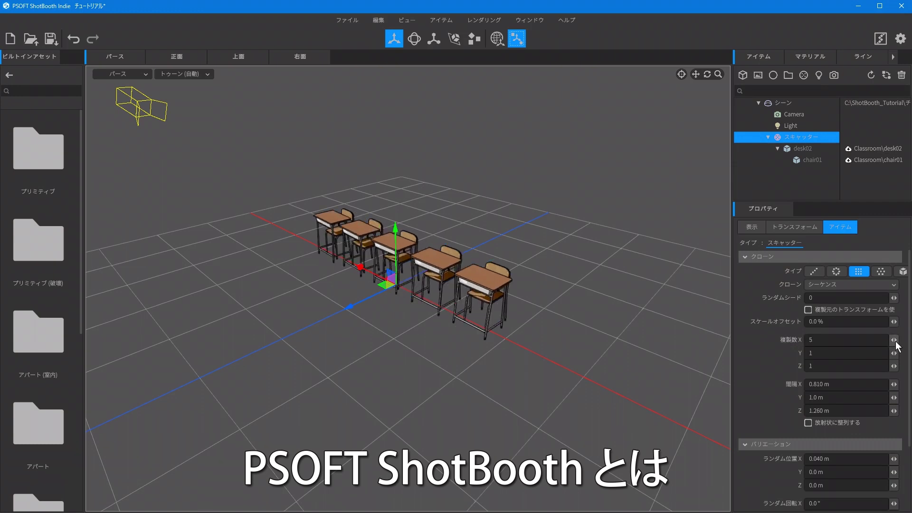
click(896, 340)
click(896, 366)
click(896, 366)
click(895, 366)
click(895, 366)
Switch the perspective view of the desk array from toon shading to the line-only (ライン) display mode
middle_drag(538, 379, 409, 380)
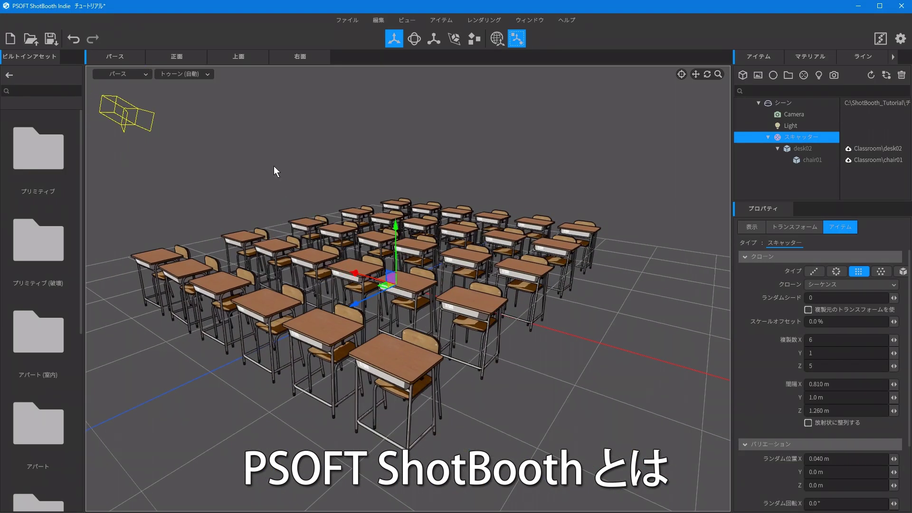
click(184, 73)
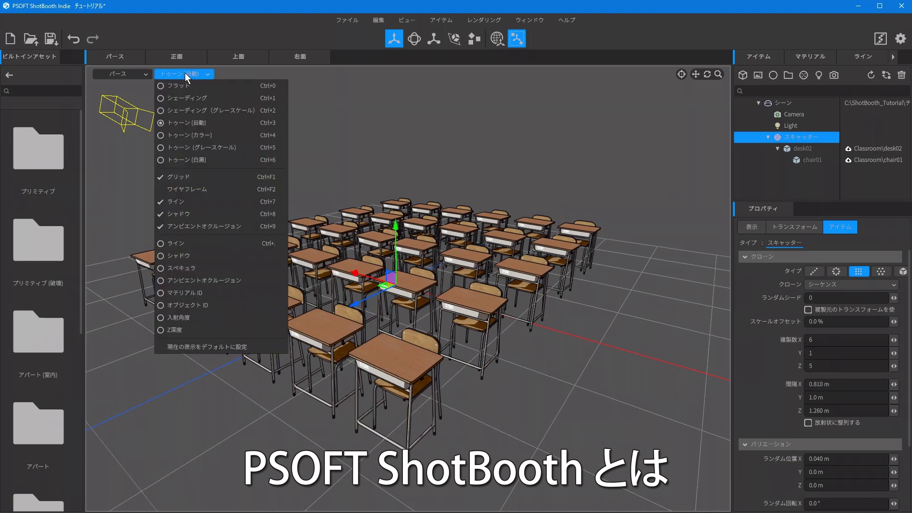
click(226, 245)
click(523, 364)
middle_drag(522, 363, 304, 361)
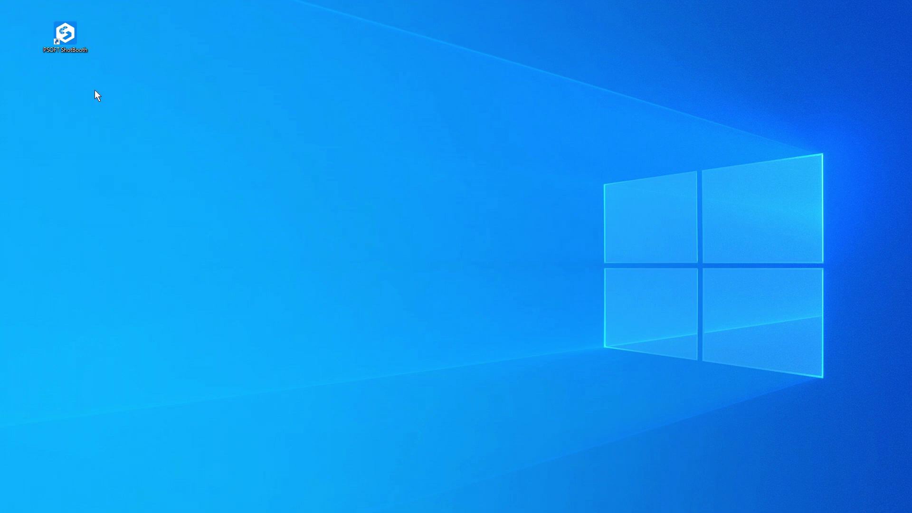
Launch PSOFT ShotBooth from the desktop
double_click(65, 34)
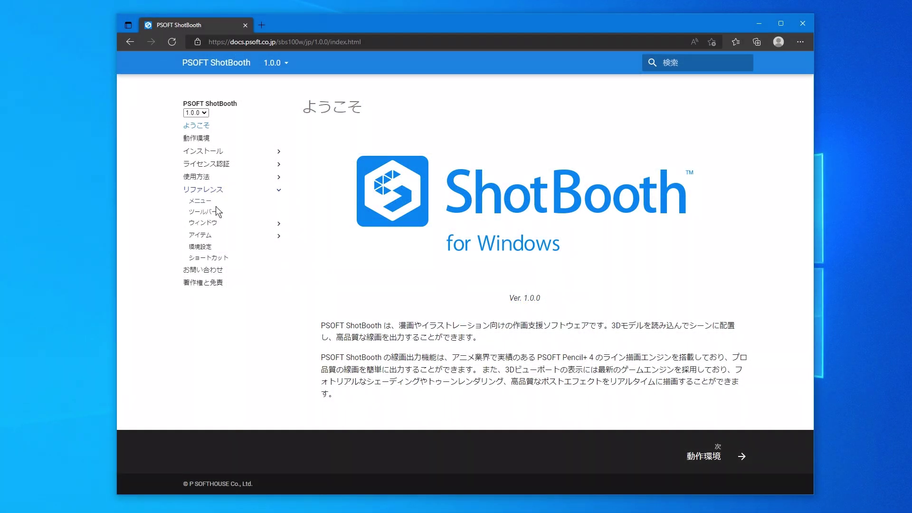
Read the dynamic placement (ダイナミック配置) section on the toolbar page of the online manual
click(215, 211)
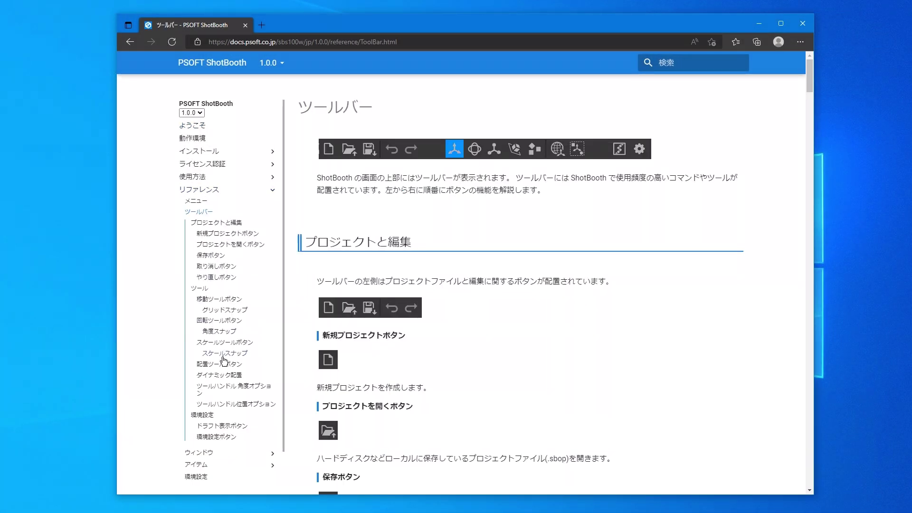
click(227, 375)
scroll(408, 363, down, 7)
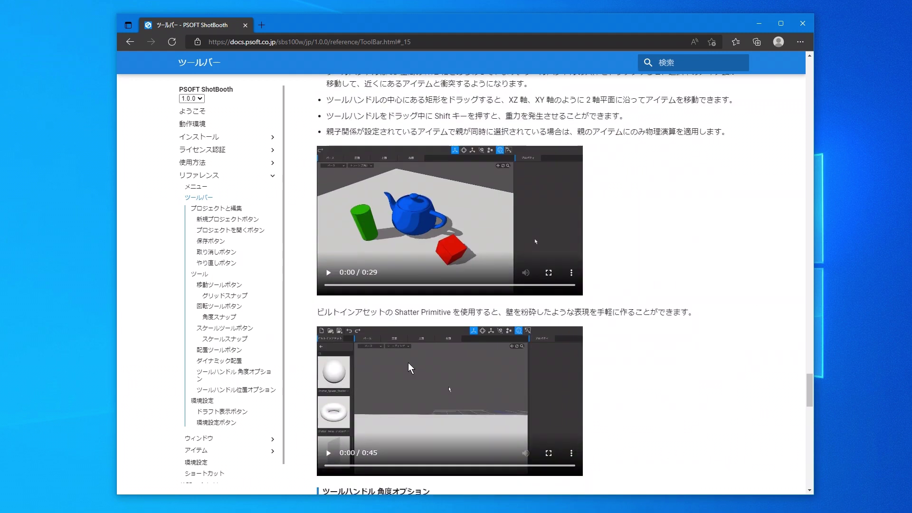
scroll(409, 361, down, 4)
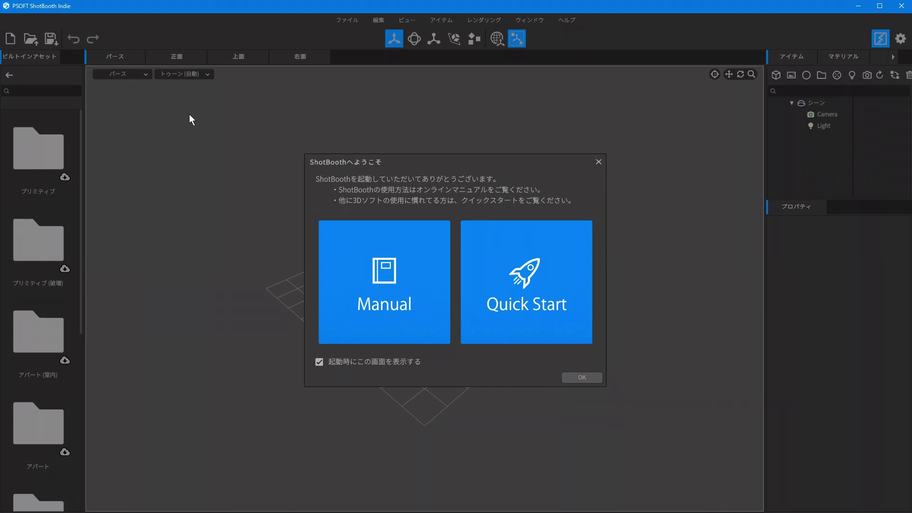
Dismiss the ShotBooth welcome dialog and look through the プリミティブ folder of the built-in assets
click(589, 378)
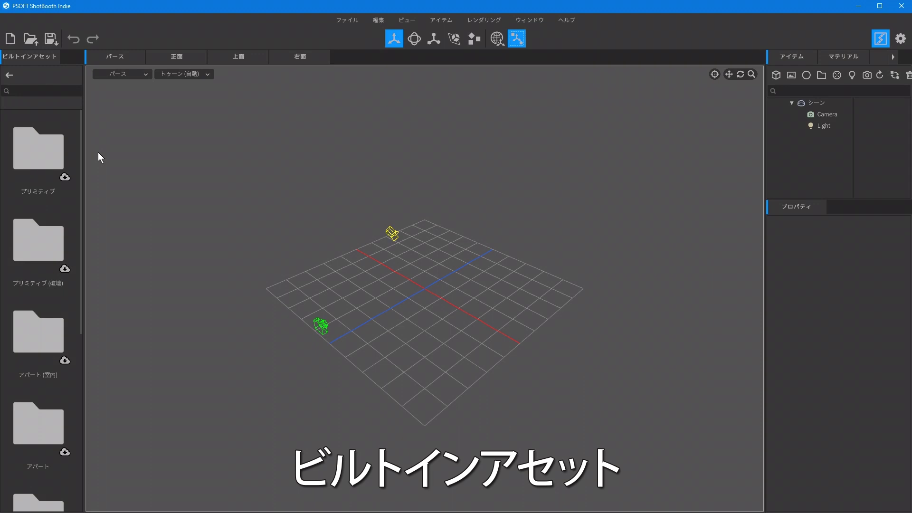
double_click(47, 146)
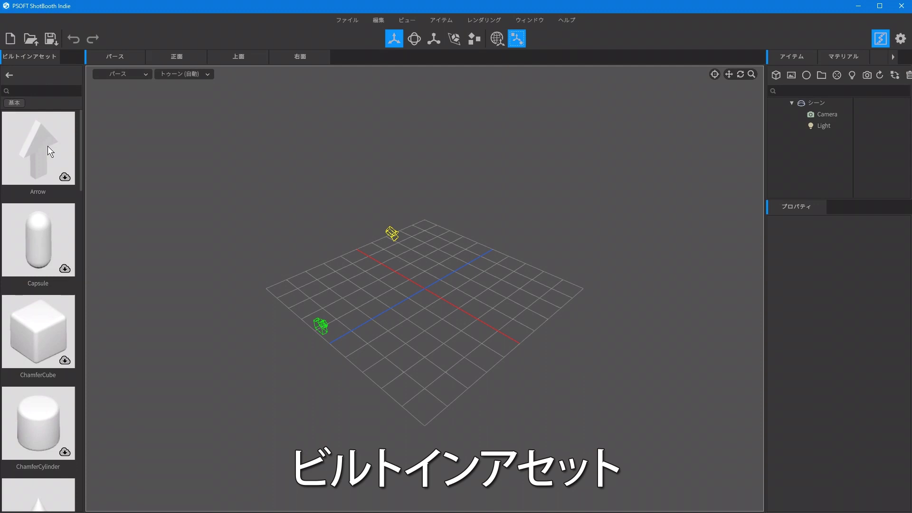
click(8, 75)
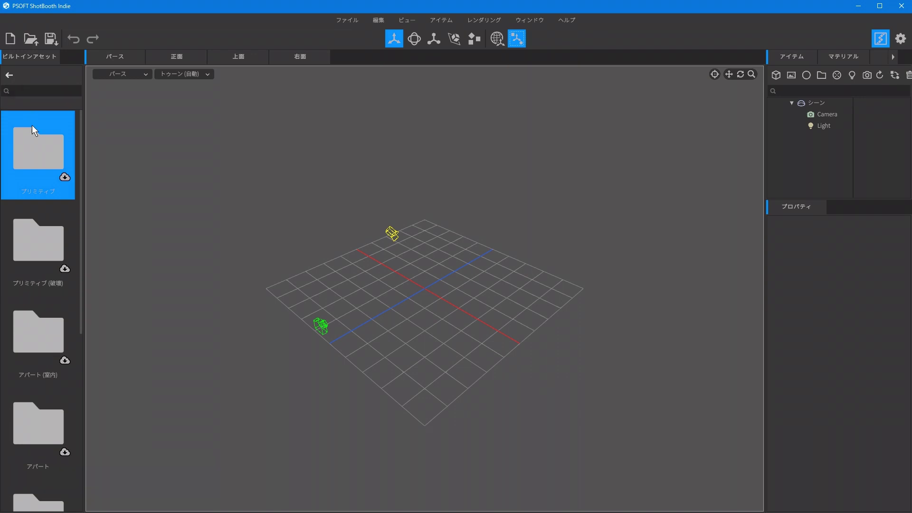
Download chair01 from the furniture (家具) category of the classroom assets and place it near the centre of the grid
scroll(48, 221, down, 4)
double_click(53, 331)
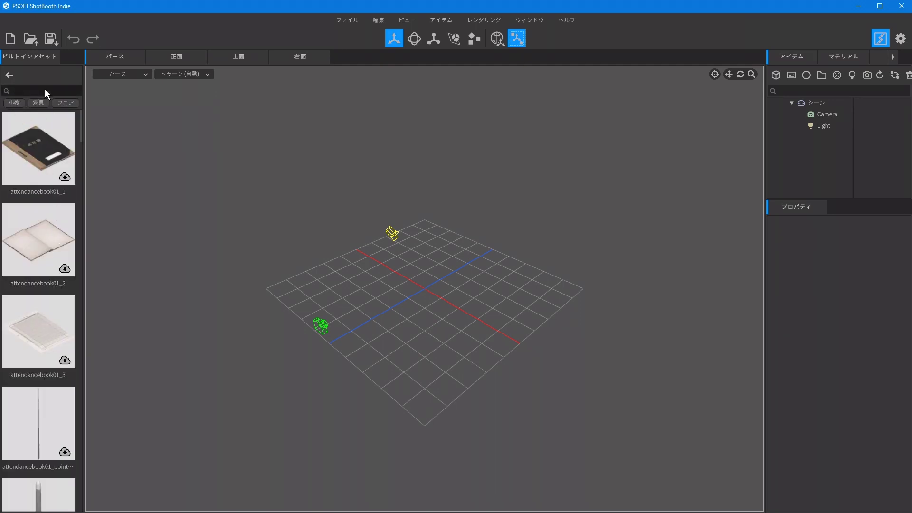
click(45, 102)
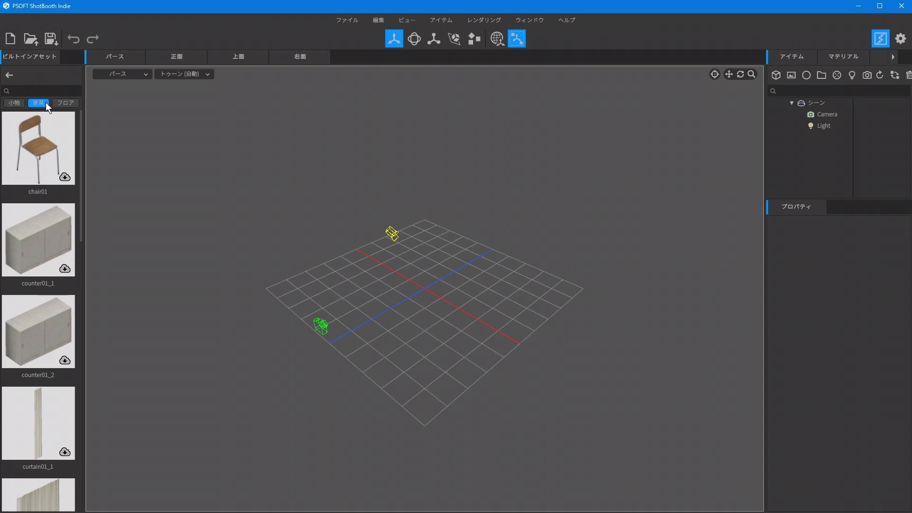
click(65, 178)
drag(45, 146, 437, 285)
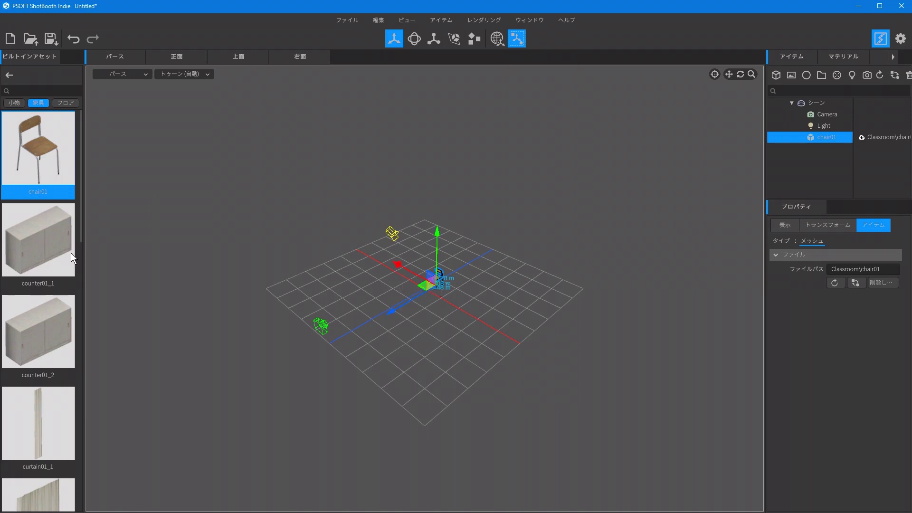
Place the desk02 asset on the grid in front of the chair, near the blue axis
scroll(54, 255, down, 10)
scroll(54, 251, down, 7)
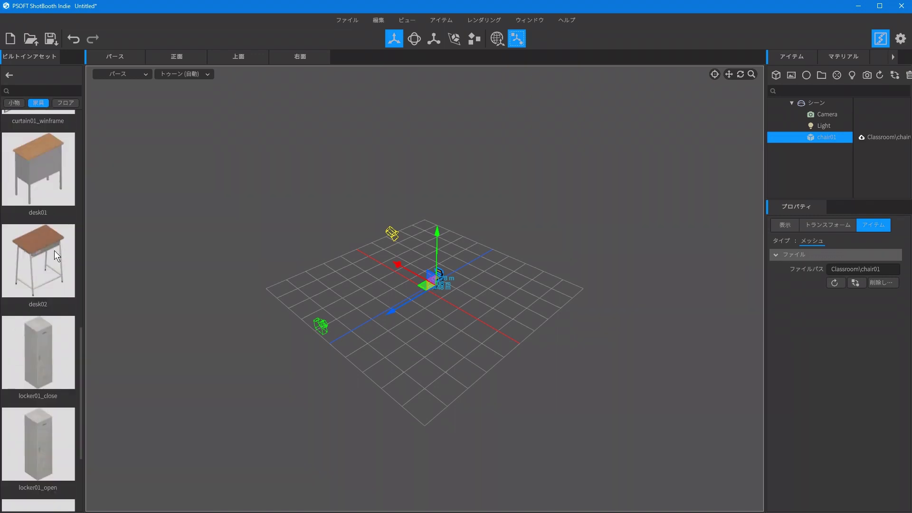
click(55, 251)
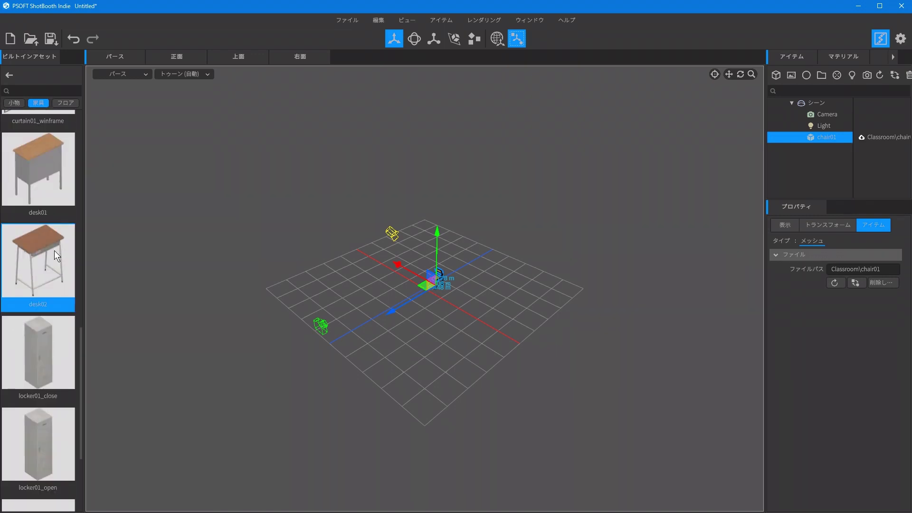
drag(54, 250, 398, 308)
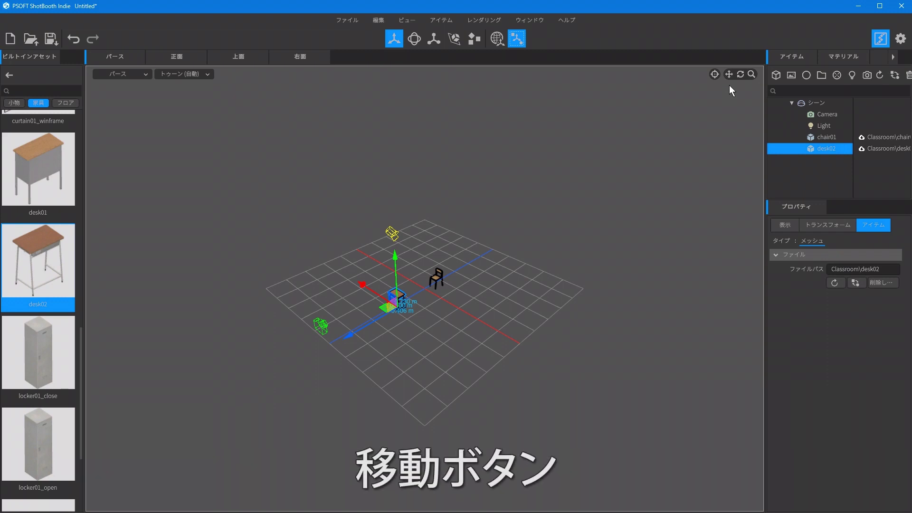
Examine the chair and desk by panning, orbiting and zooming the perspective view
drag(729, 74, 736, 102)
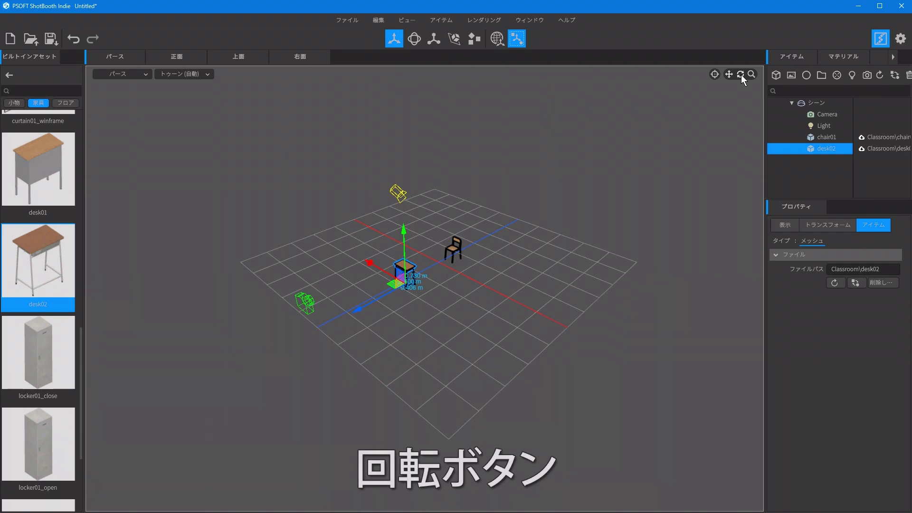
mouse_move(741, 74)
mouse_down()
mouse_move(590, 81)
mouse_move(741, 75)
mouse_up()
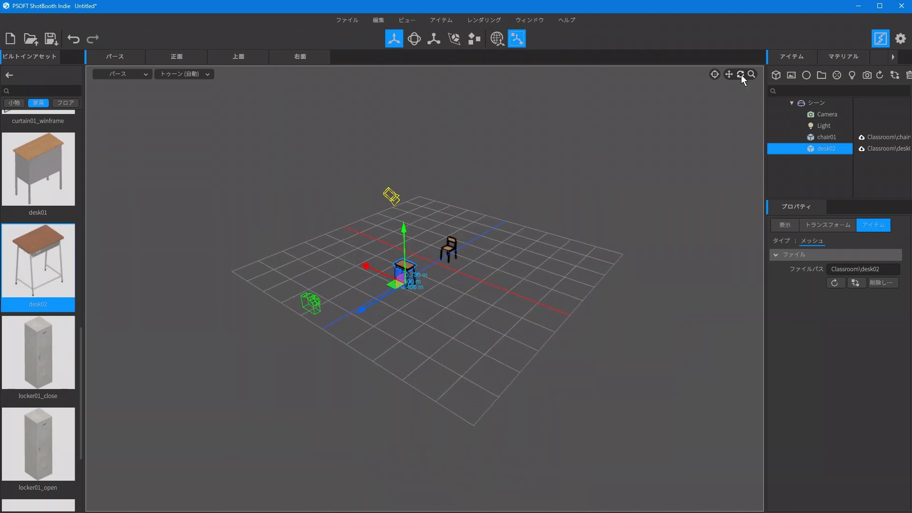
mouse_move(752, 75)
mouse_down()
mouse_move(751, 64)
mouse_move(752, 75)
mouse_up()
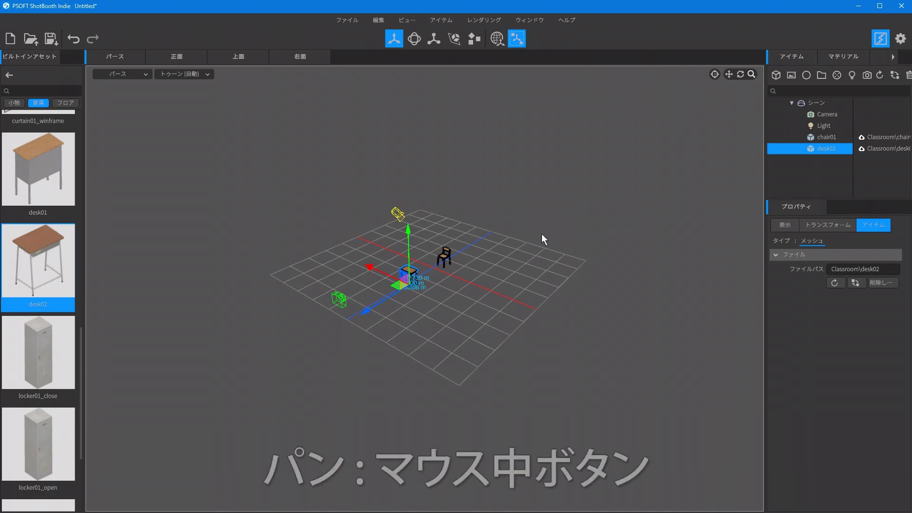
mouse_move(494, 254)
middle_down()
mouse_move(484, 259)
mouse_move(515, 99)
mouse_move(607, 230)
mouse_move(517, 330)
mouse_move(441, 222)
mouse_move(562, 208)
mouse_move(501, 344)
mouse_move(485, 257)
middle_up()
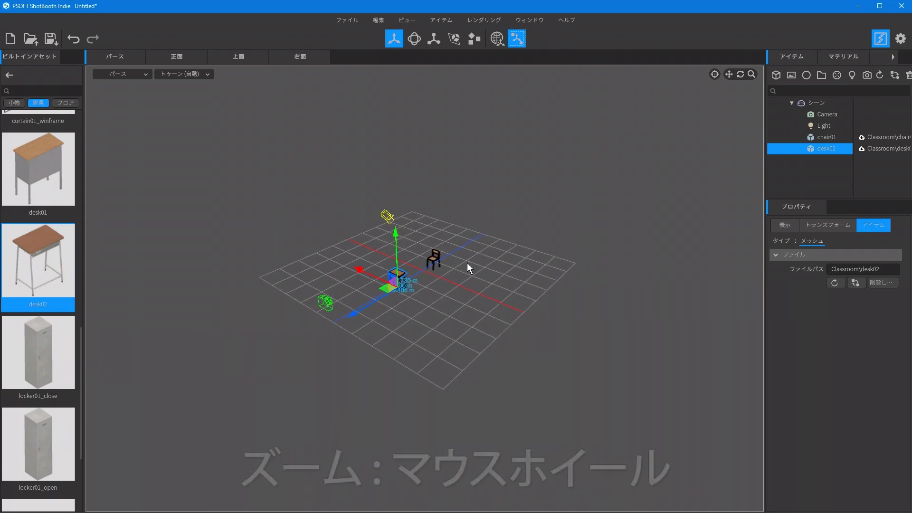
scroll(427, 278, up, 5)
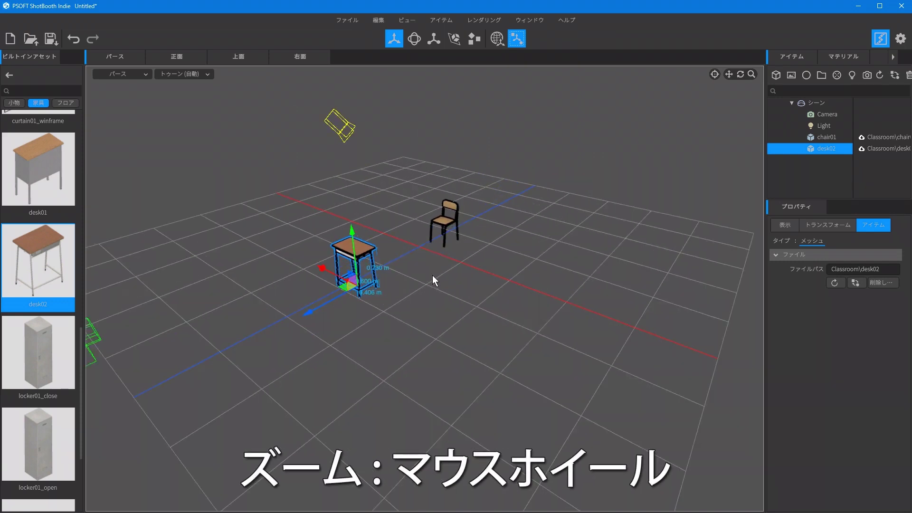
scroll(433, 275, down, 6)
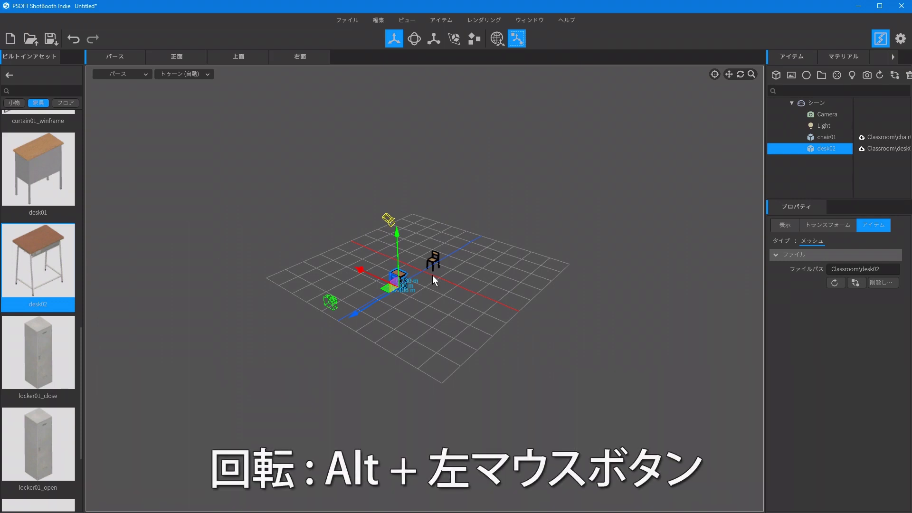
alt+drag(433, 282, 666, 284)
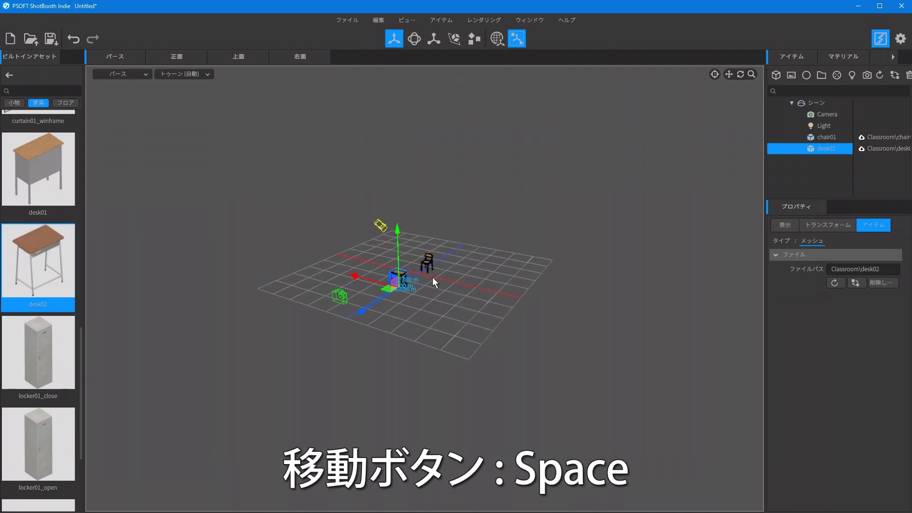
drag(432, 278, 445, 204)
key(f)
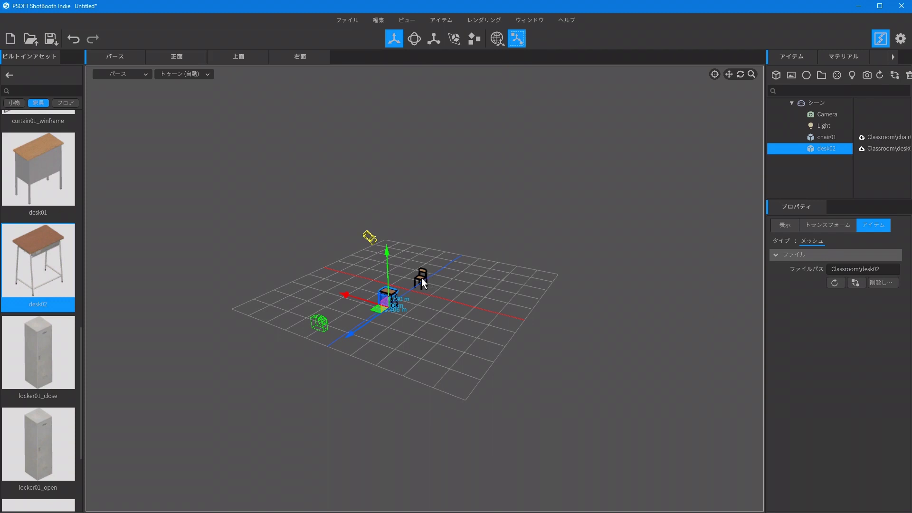
Try selecting the chair and desk individually and several scene items with a rectangle, and clear the selection
click(421, 278)
click(389, 292)
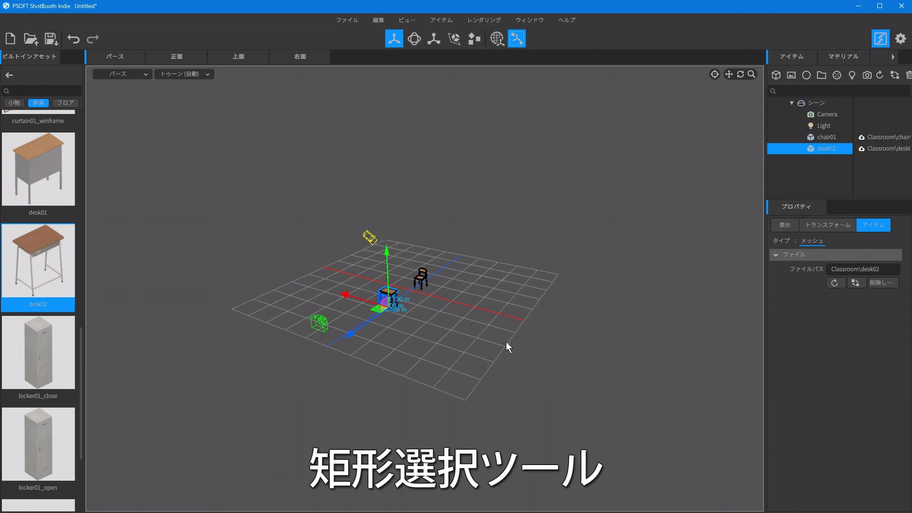
drag(452, 303, 360, 259)
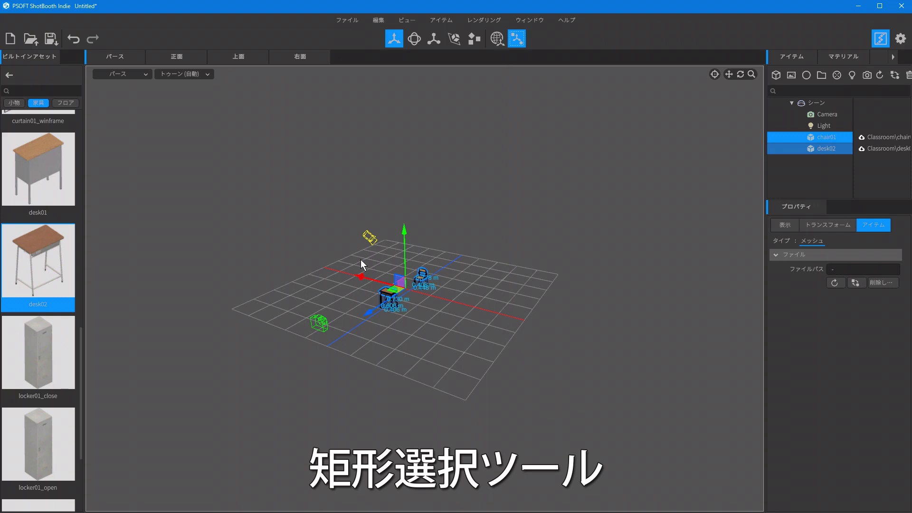
drag(258, 188, 490, 371)
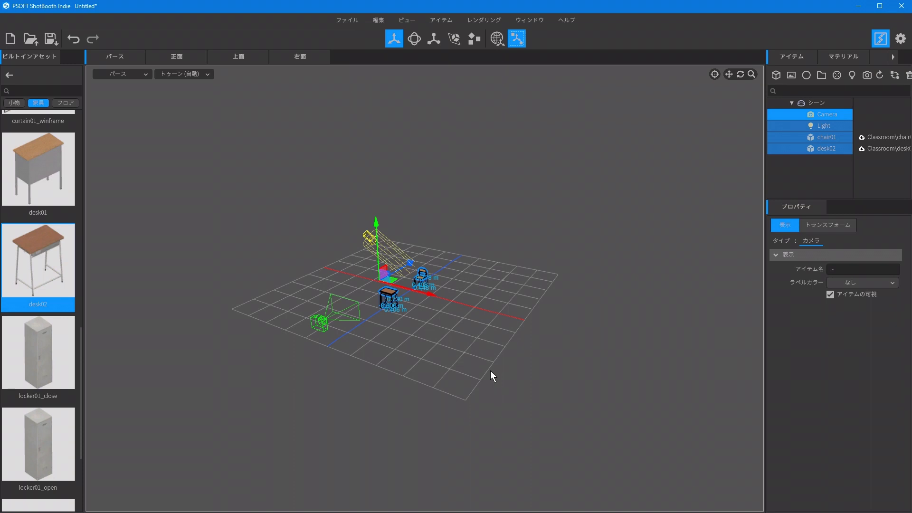
click(490, 371)
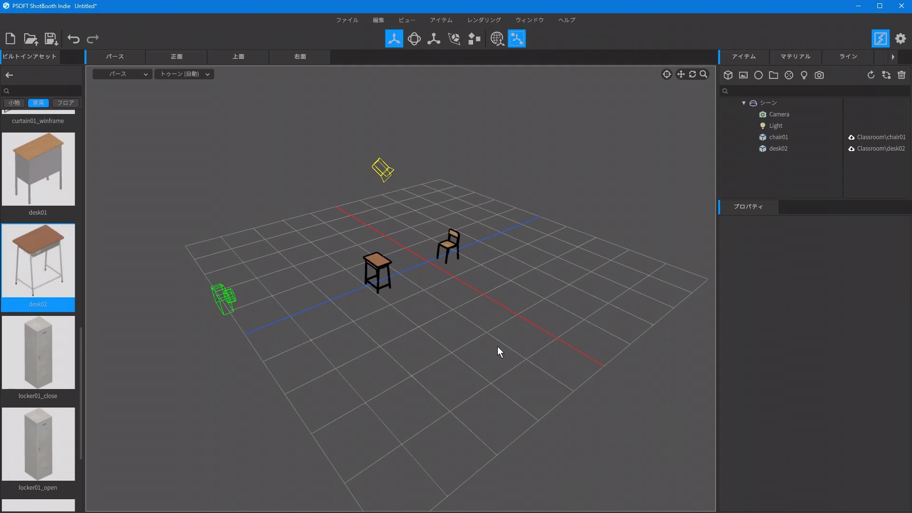
Select the chair and desk together and fit the selection to the view
drag(506, 340, 333, 206)
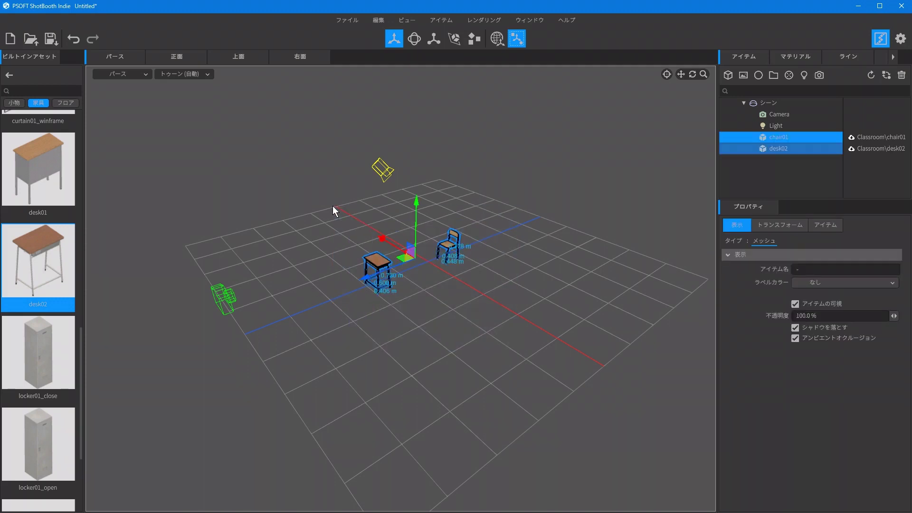
click(411, 18)
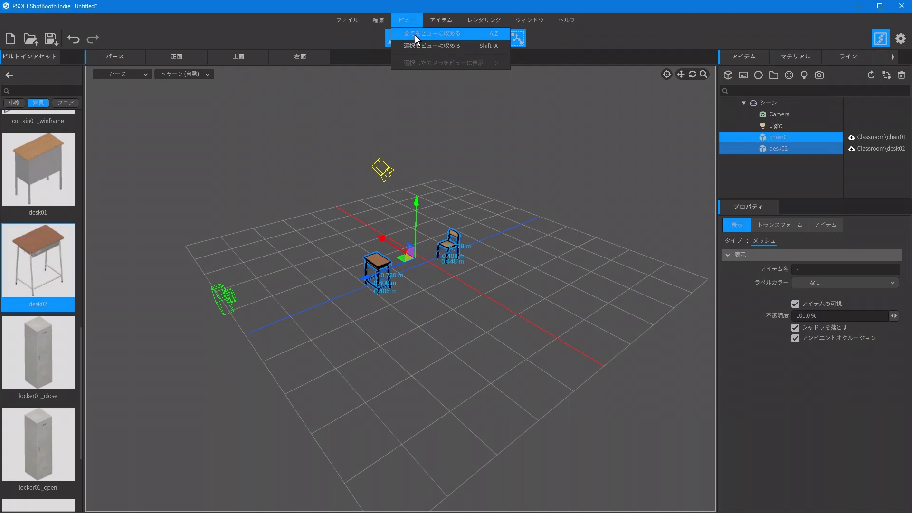
click(466, 46)
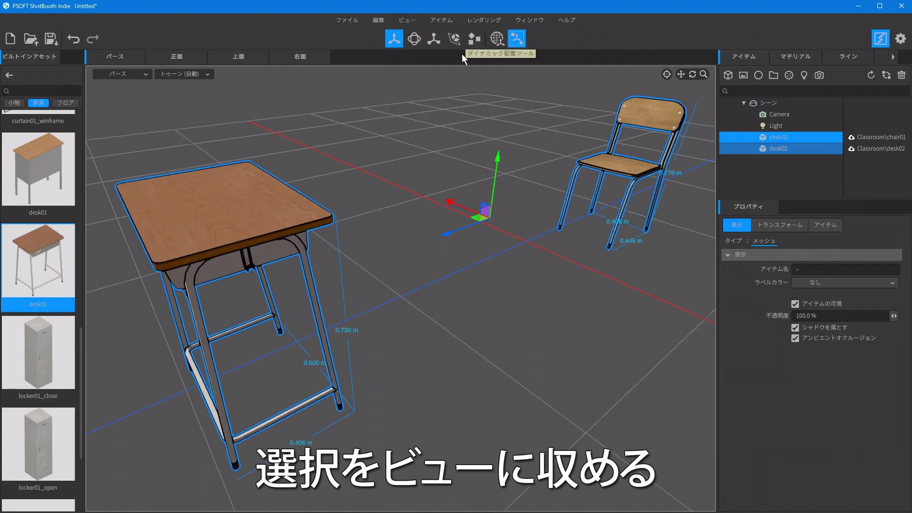
Select only the desk and fit it to the view
click(460, 116)
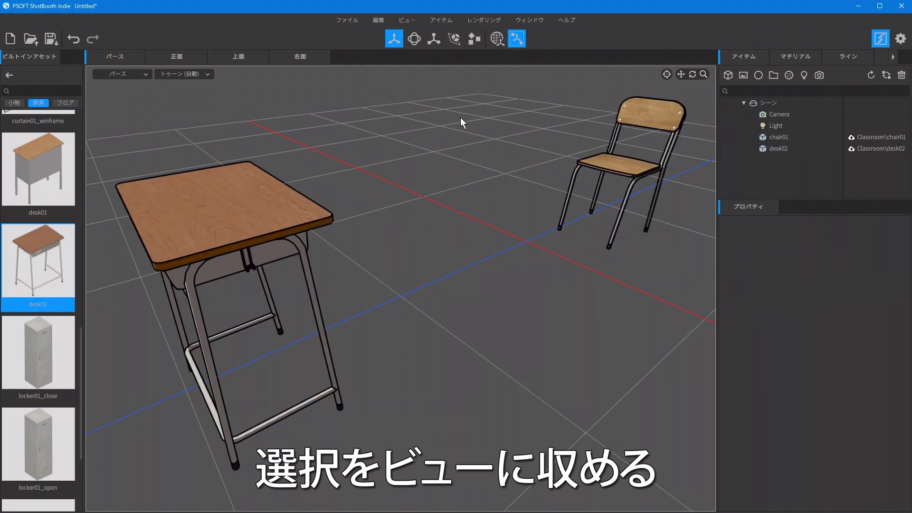
scroll(456, 181, down, 5)
drag(445, 366, 295, 233)
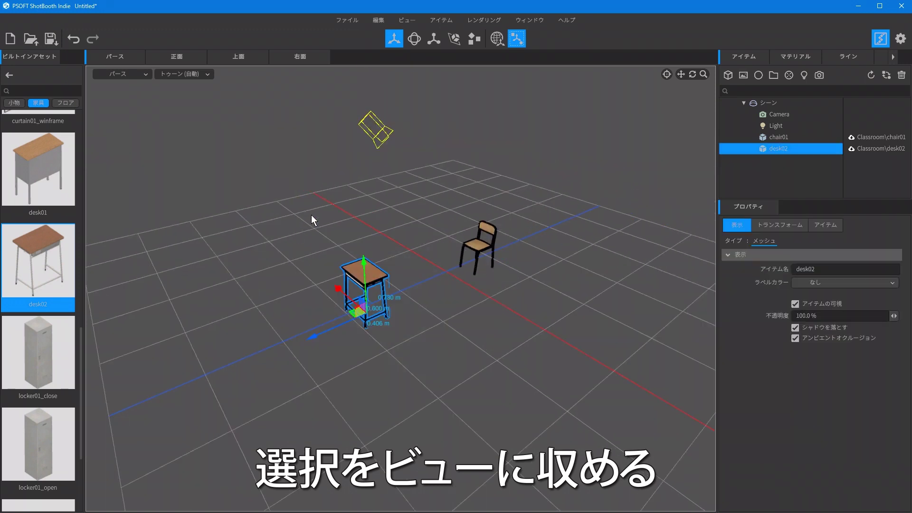
click(407, 20)
click(416, 38)
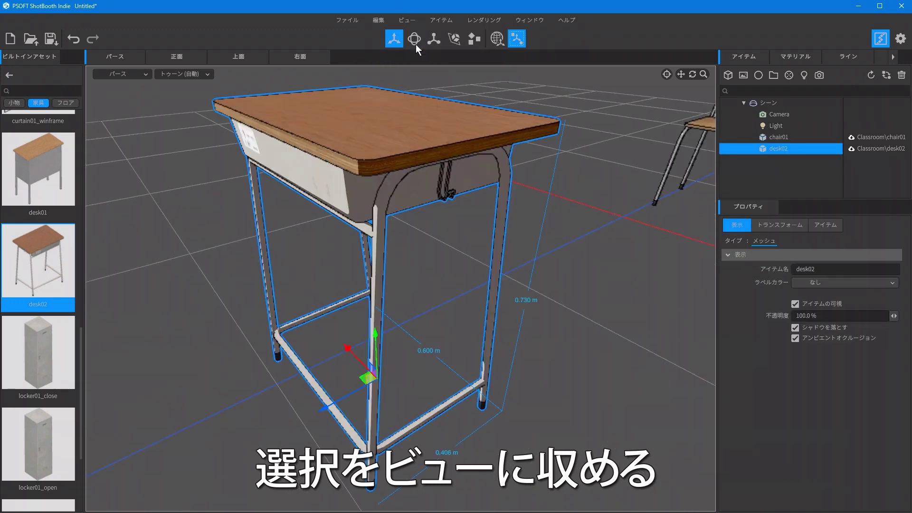
Select only the chair and fit it to the view
click(581, 238)
scroll(581, 238, down, 5)
drag(605, 298, 502, 163)
click(408, 19)
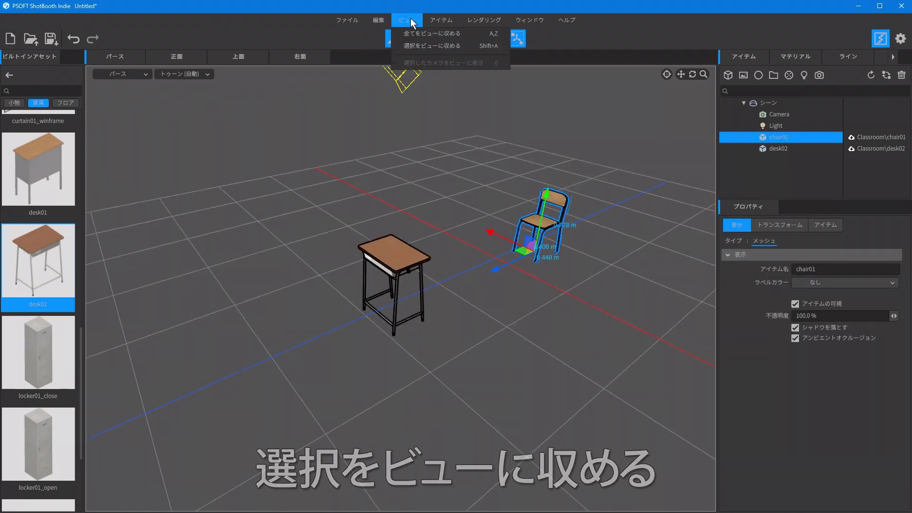
click(422, 44)
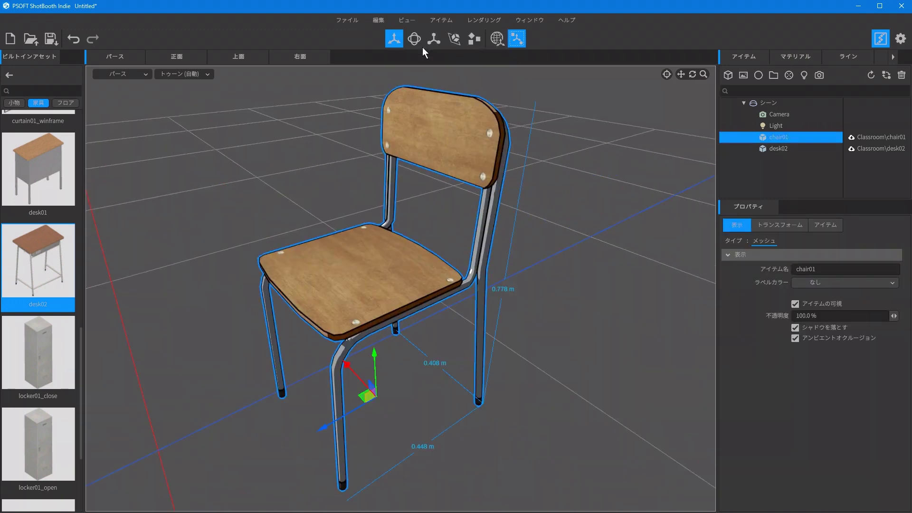
Select the chair and desk together with a rectangle, fit both to the view, and clear the selection
click(563, 275)
key(f)
drag(489, 435, 166, 277)
key(f)
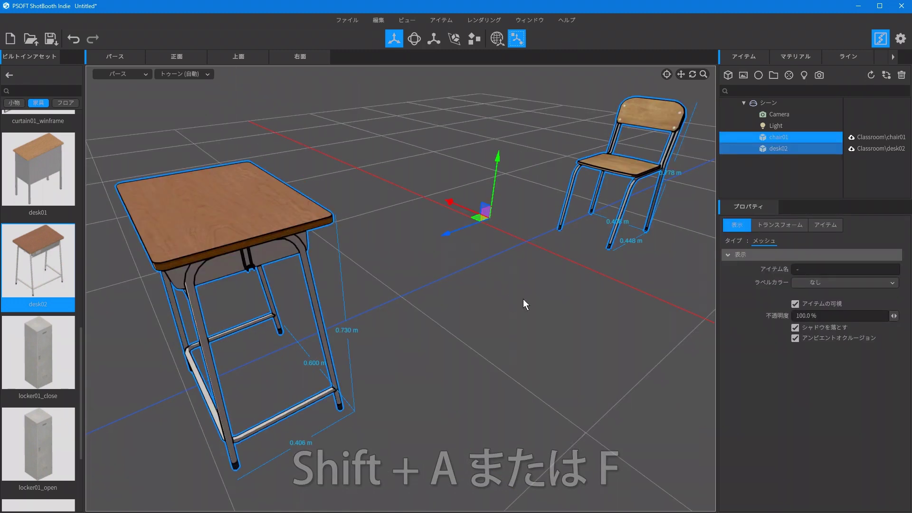
click(524, 298)
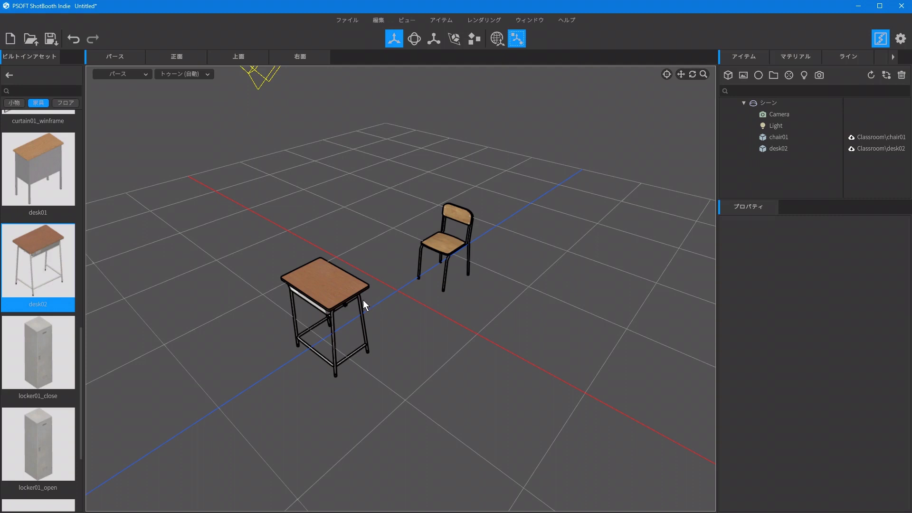
Select the desk and move it along the X axis, away from its place in front of the chair
click(349, 295)
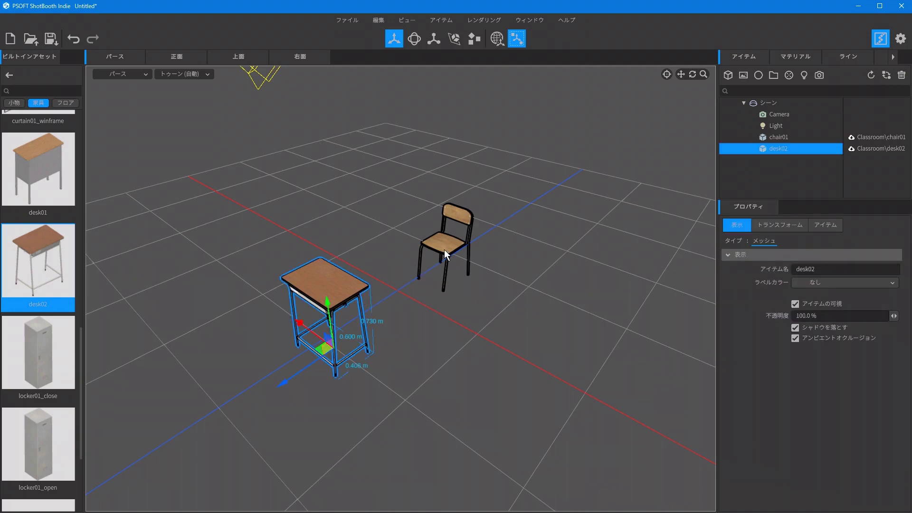
click(444, 251)
click(338, 290)
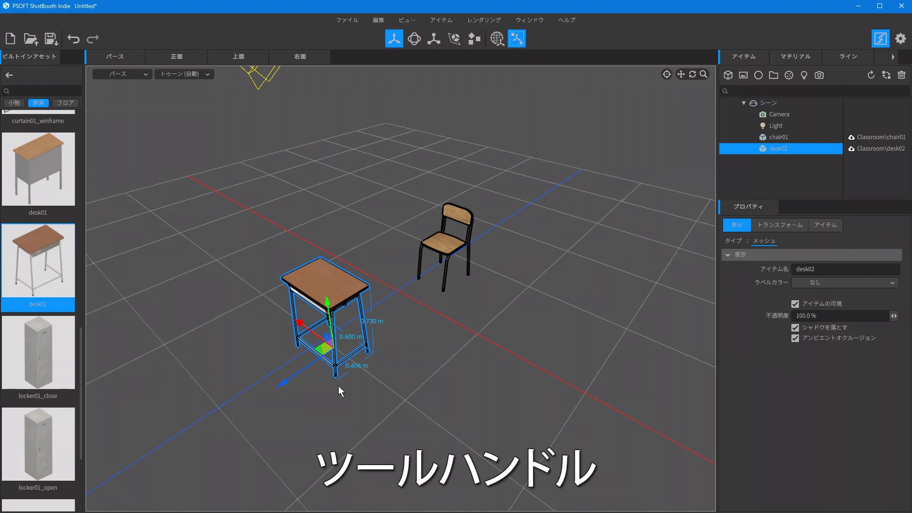
middle_drag(338, 386, 561, 379)
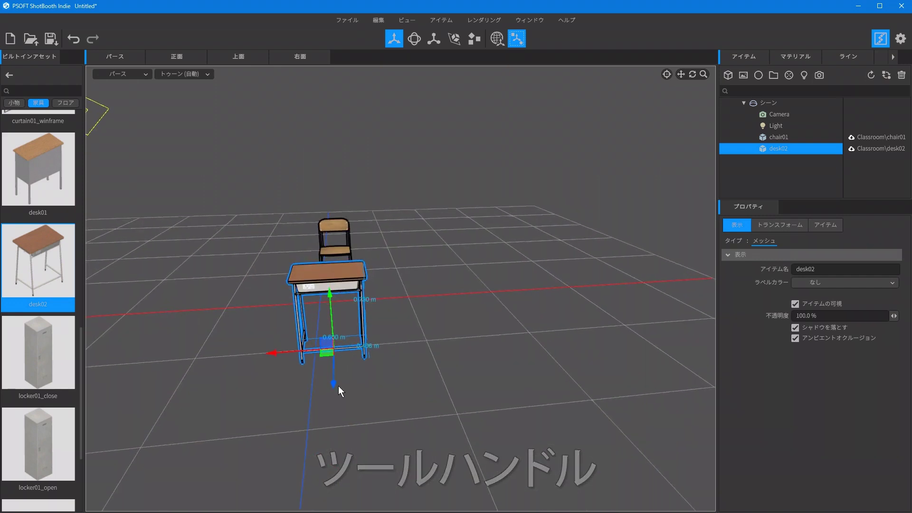
drag(269, 349, 430, 355)
Move the chair forward along the Z axis and reposition it freely on the floor plane
click(342, 251)
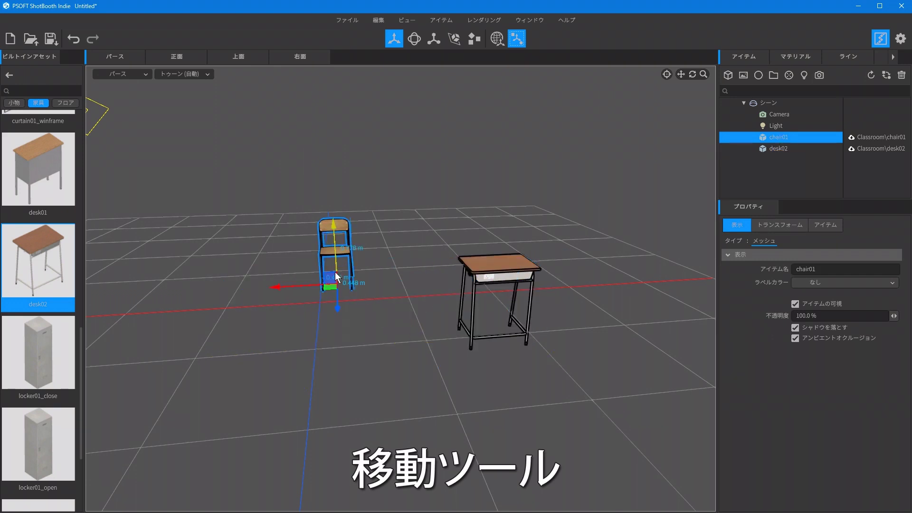
drag(337, 308, 339, 363)
middle_drag(432, 307, 349, 340)
drag(332, 351, 304, 301)
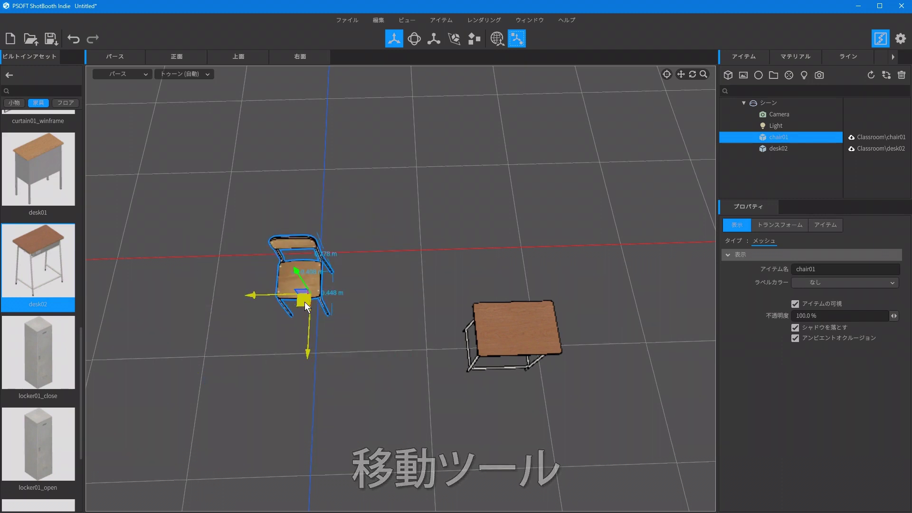
Reposition the desk on the floor near the red axis line and tilt it with the Rotate tool
click(509, 328)
shift+drag(493, 359, 463, 276)
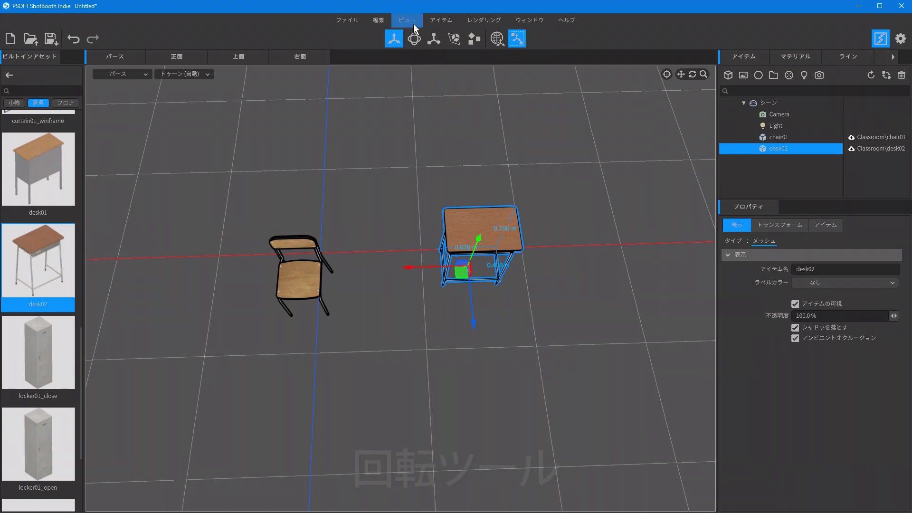
click(415, 42)
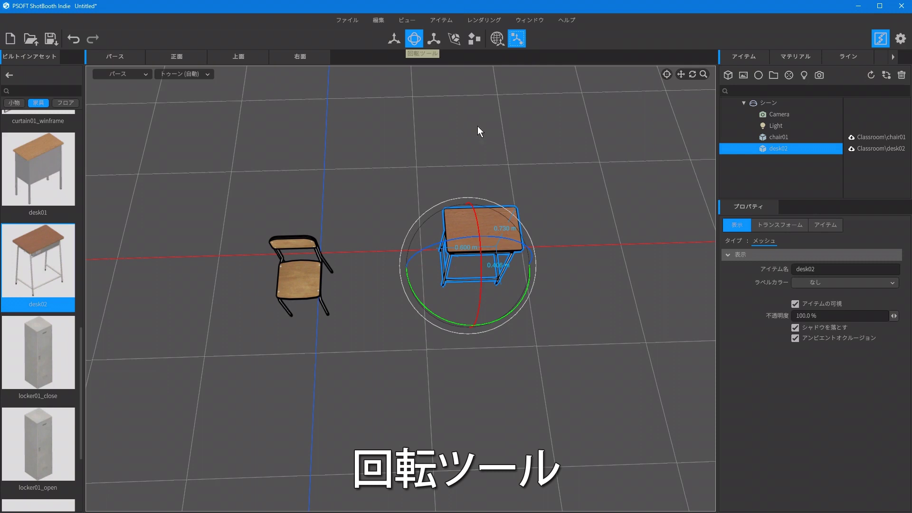
mouse_move(601, 259)
middle_down()
mouse_move(504, 210)
mouse_move(602, 263)
middle_up()
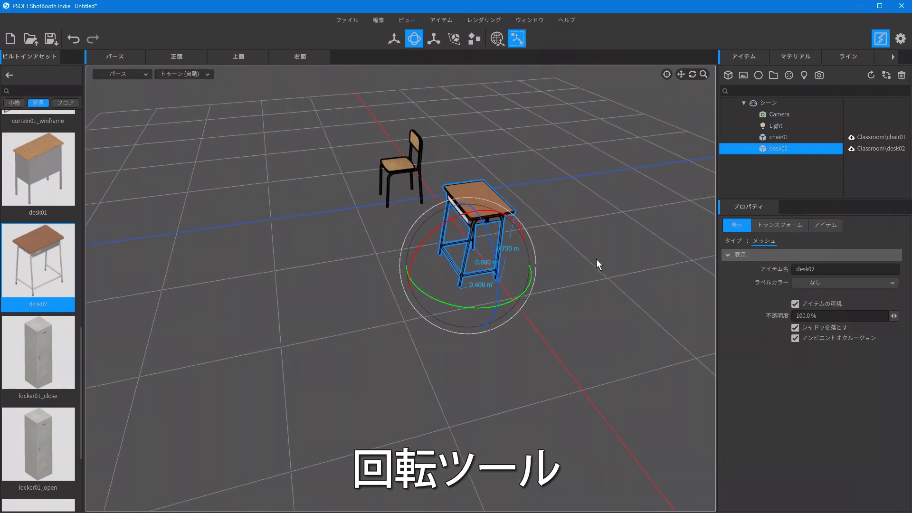
drag(519, 227, 456, 264)
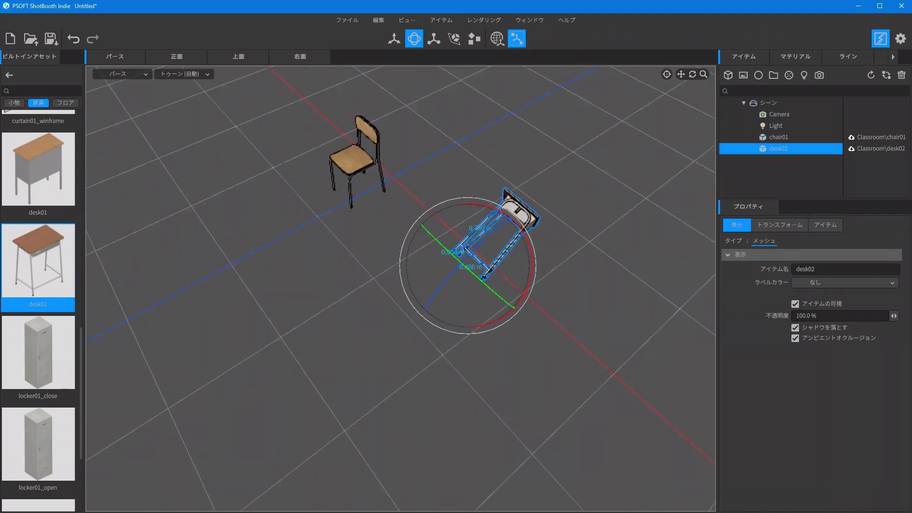
Rotate the chair about its vertical axis in 15° increments and stretch its height with the Scale tool
click(307, 270)
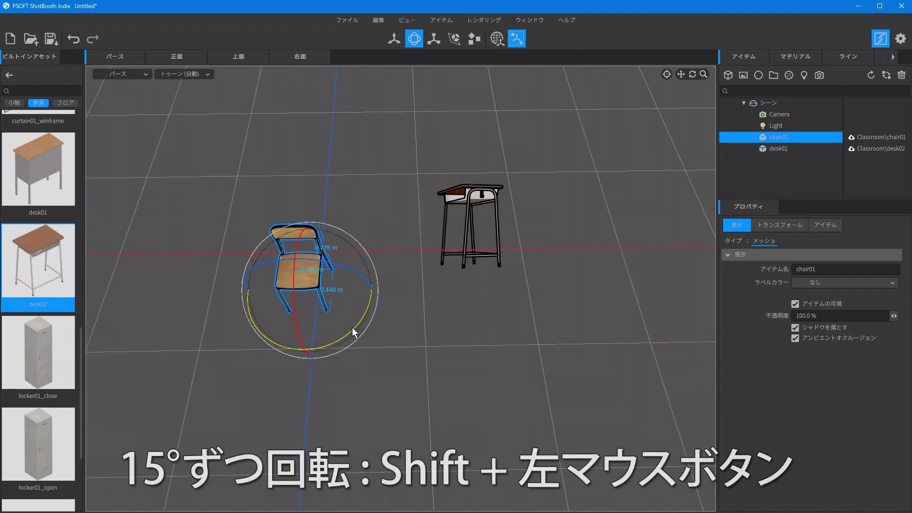
shift+drag(353, 329, 374, 293)
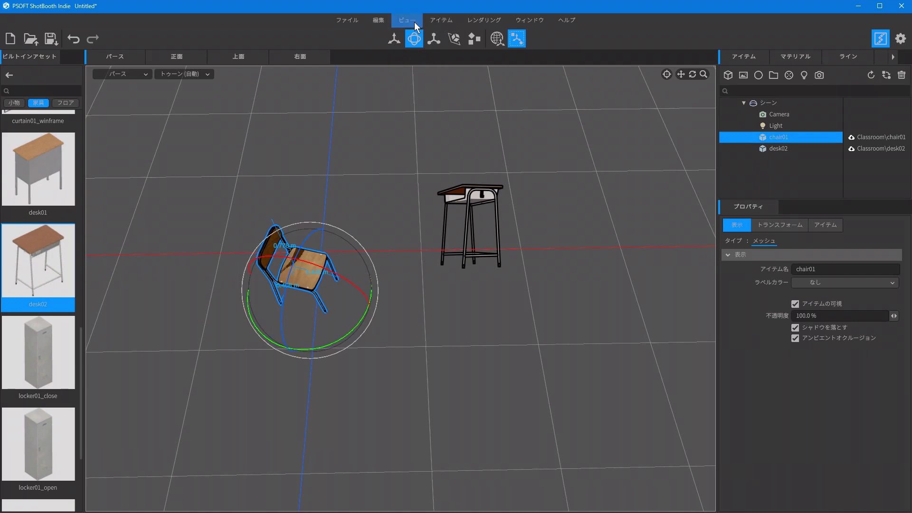
click(435, 42)
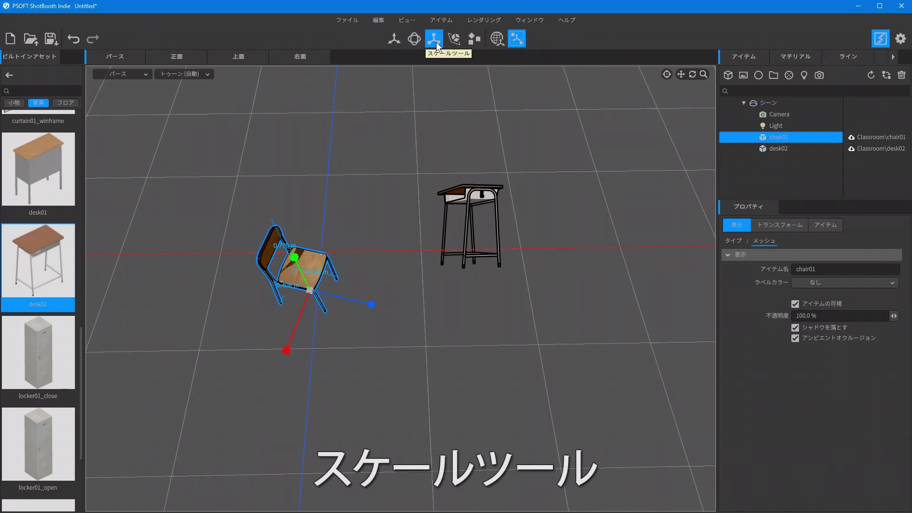
middle_drag(426, 77, 384, 272)
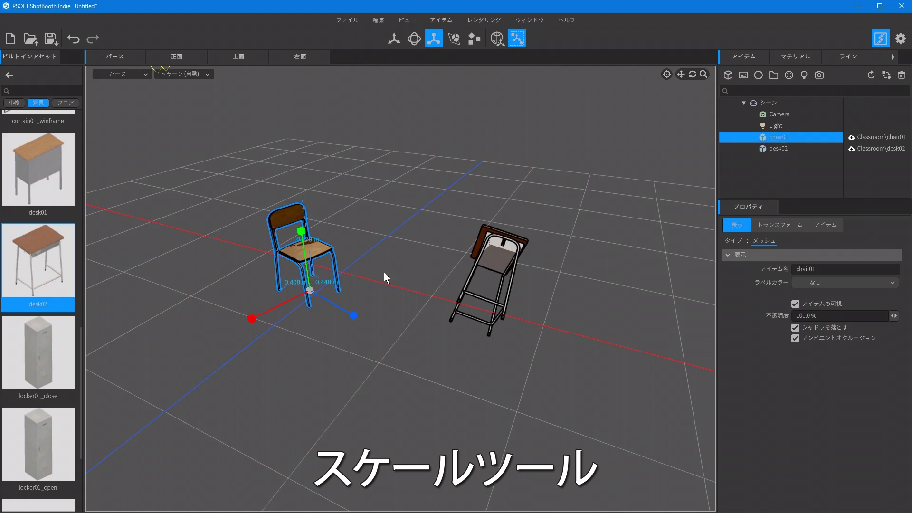
drag(303, 233, 326, 216)
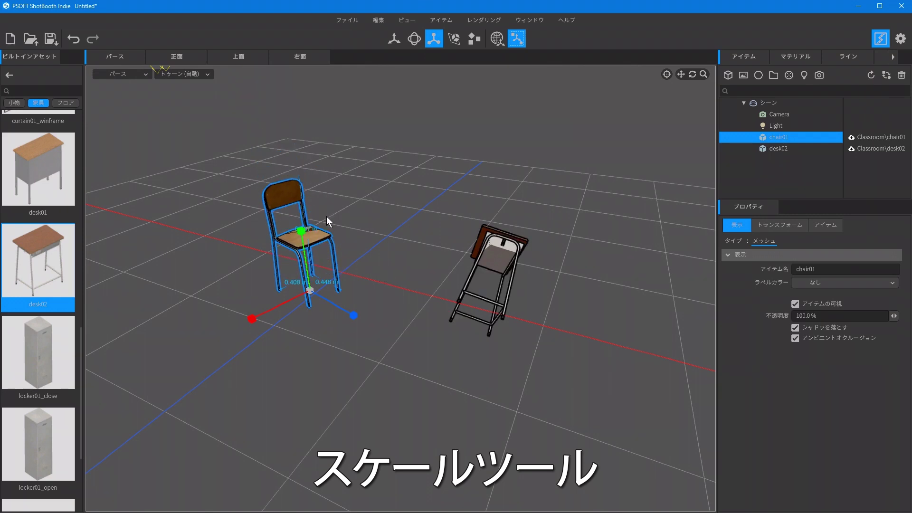
Scale the desk to about 219% along Z and about 113% along X and Y
click(502, 255)
mouse_move(523, 330)
mouse_down()
mouse_move(529, 343)
mouse_move(642, 389)
mouse_move(501, 326)
mouse_move(544, 350)
mouse_move(535, 343)
mouse_up()
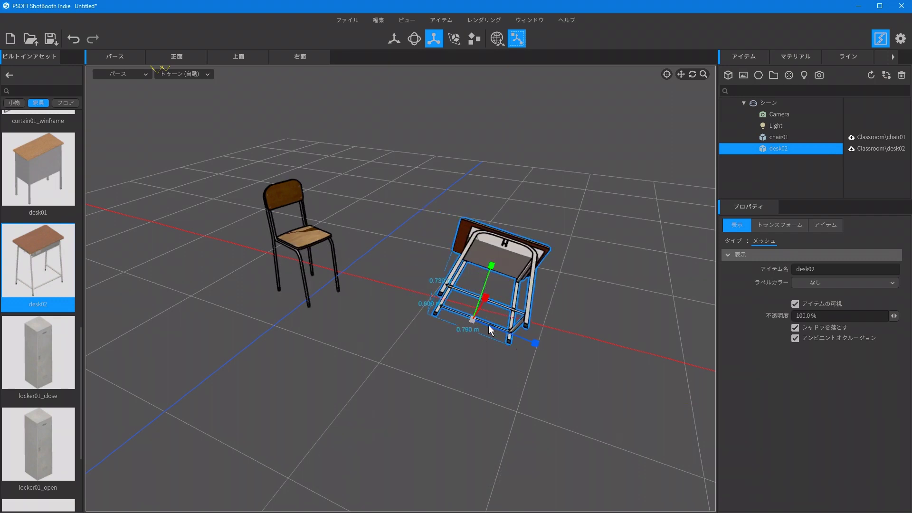
mouse_move(473, 322)
mouse_down()
mouse_move(558, 315)
mouse_move(467, 329)
mouse_move(552, 314)
mouse_move(480, 328)
mouse_up()
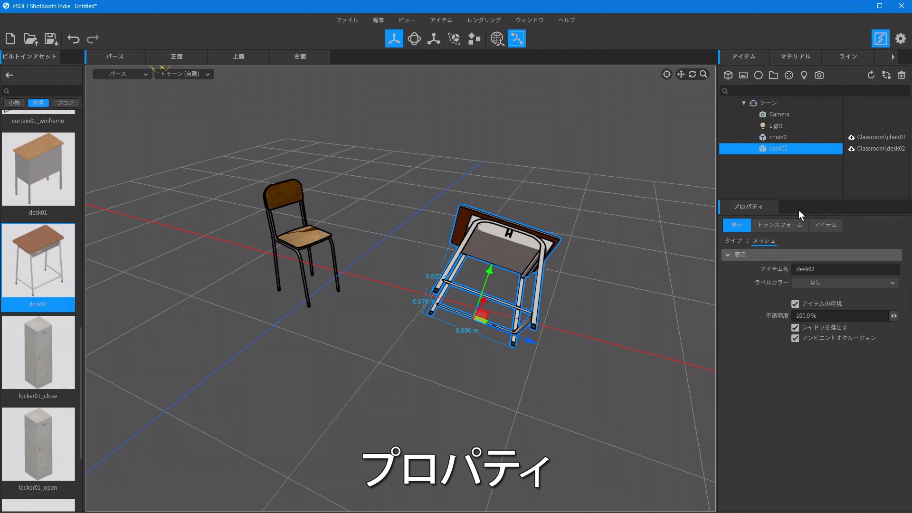
Review the desk's transform and item properties, and set its X position to 0 m
click(792, 227)
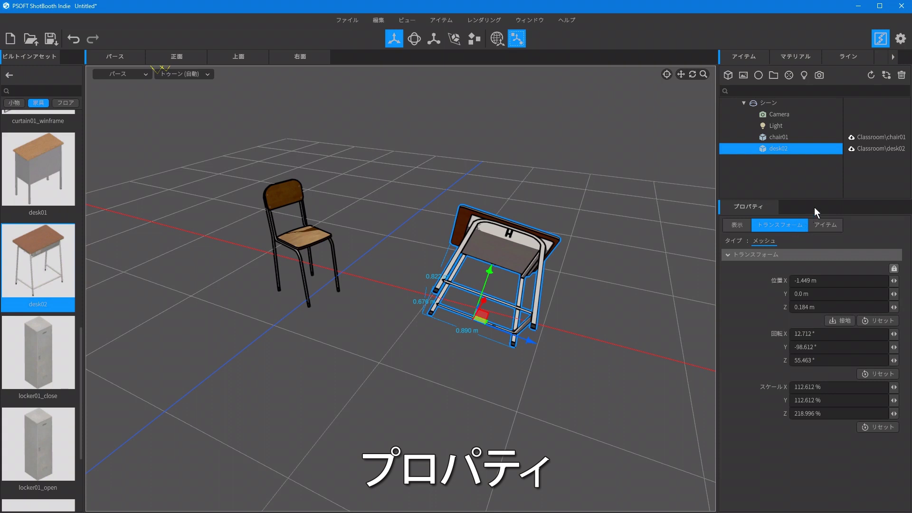
click(827, 228)
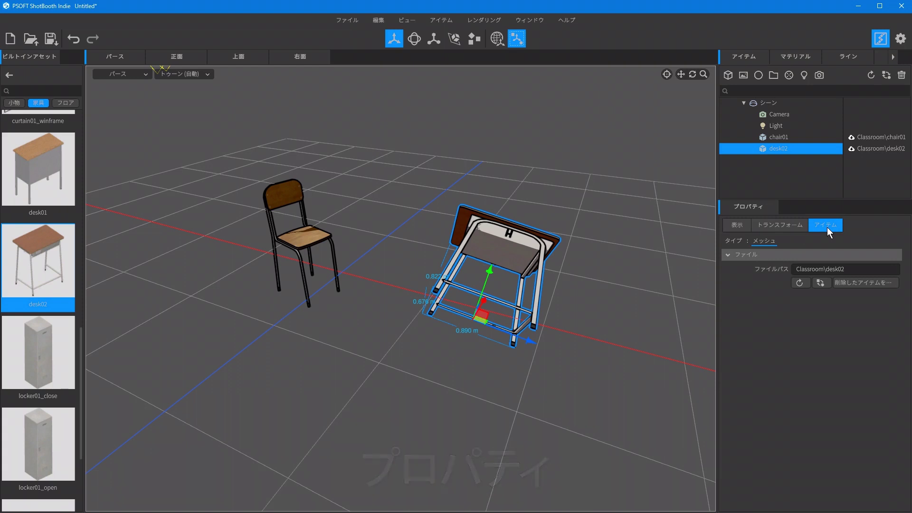
click(797, 228)
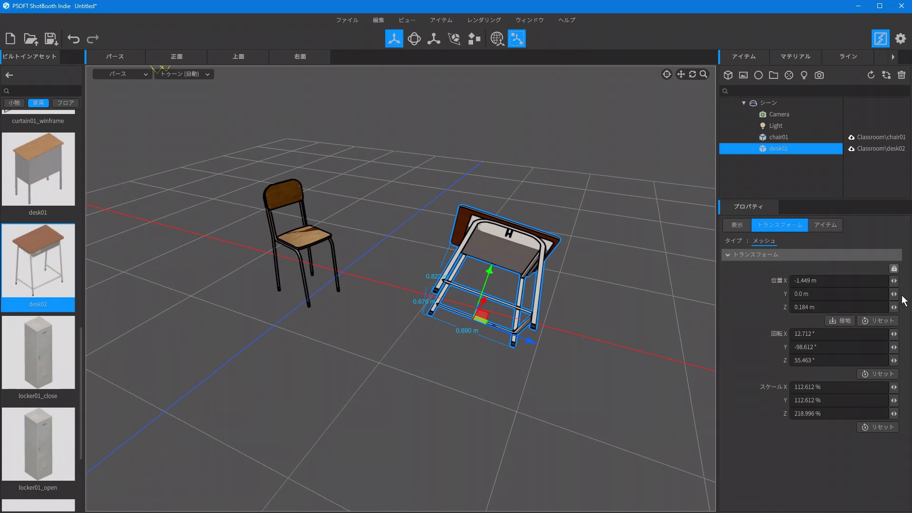
mouse_move(894, 280)
mouse_down()
mouse_move(865, 280)
mouse_move(884, 281)
mouse_move(892, 297)
mouse_up()
click(811, 280)
text(0)
key(Return)
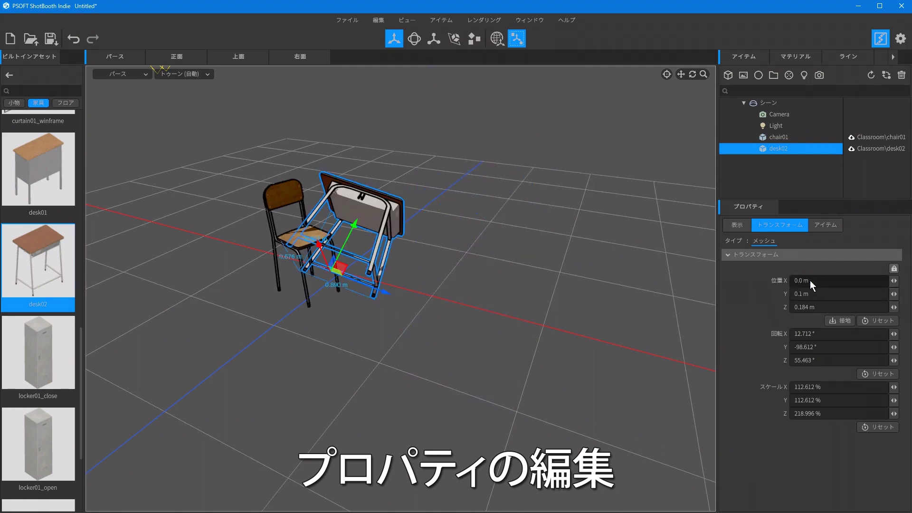
Set the desk's Y position to 1 m and its Z position to 0 m
click(811, 292)
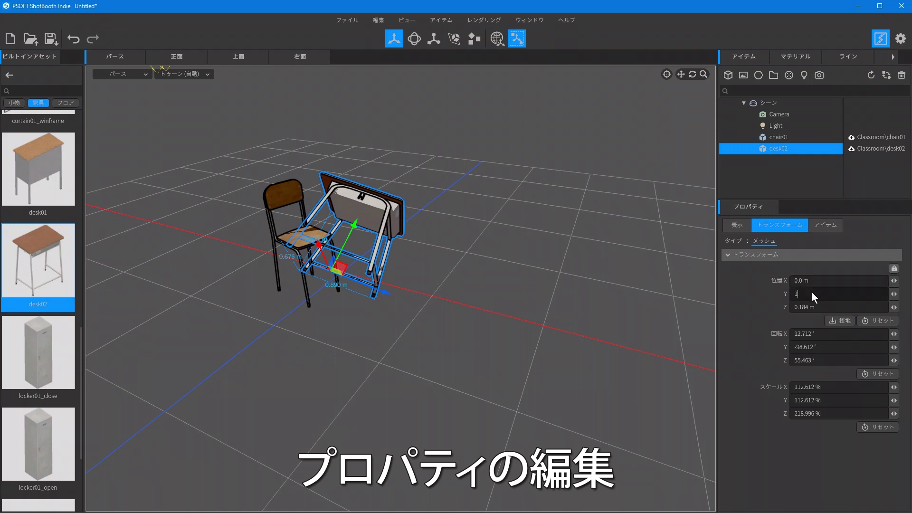
text(1)
key(Return)
click(815, 305)
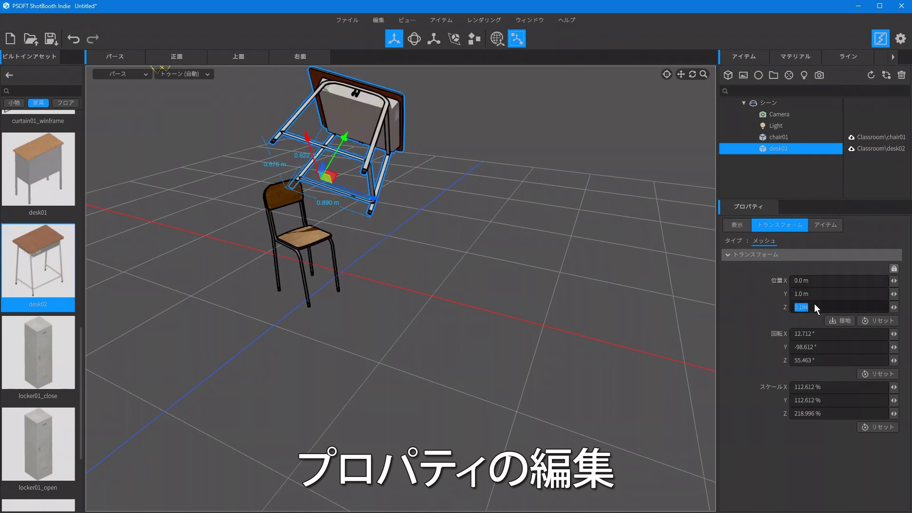
text(0)
key(Return)
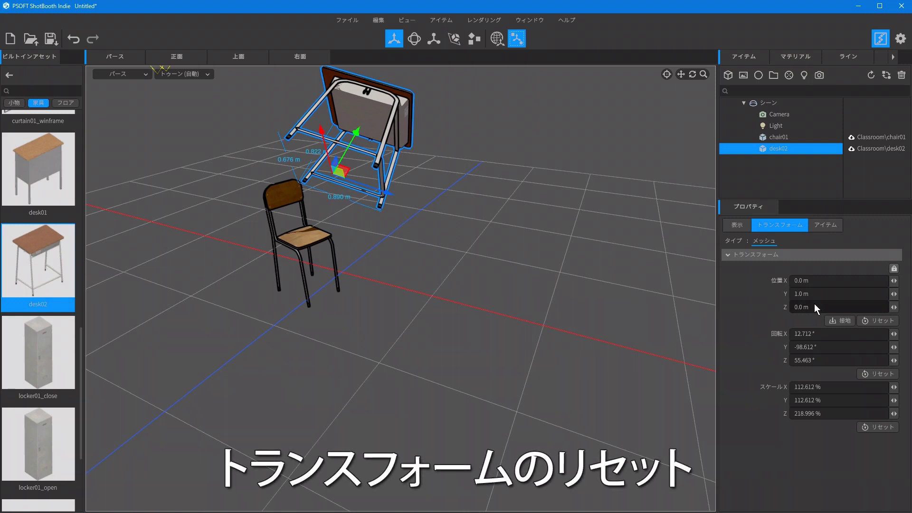
Select the chair and desk together, reset their position, rotation and scale, and clear the selection
click(486, 312)
drag(282, 157, 212, 105)
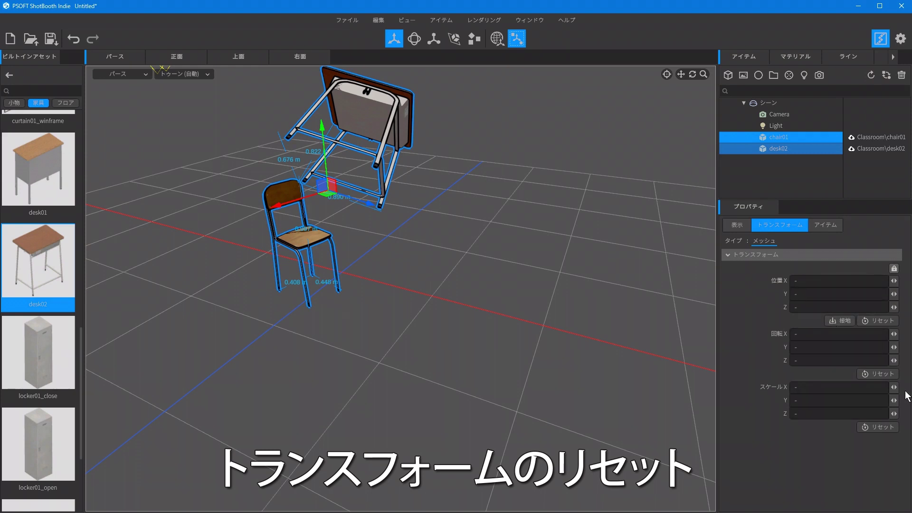
click(876, 321)
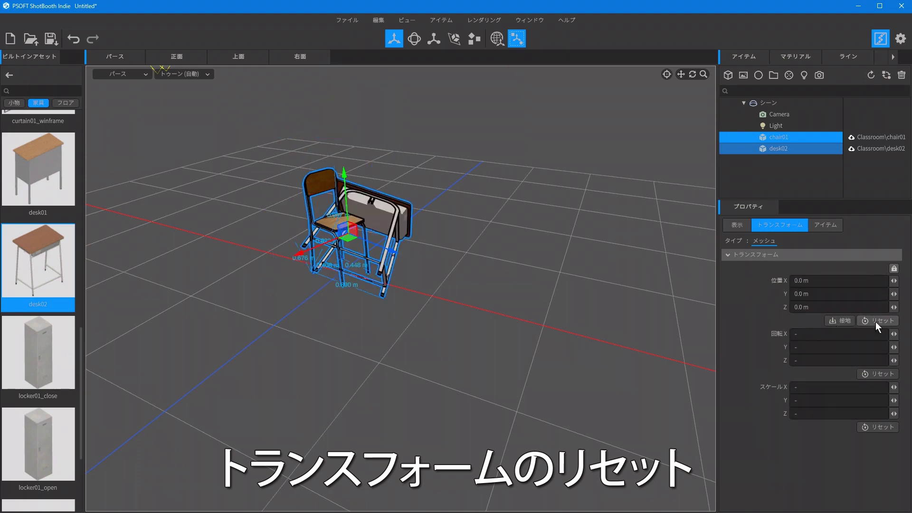
click(881, 375)
click(880, 428)
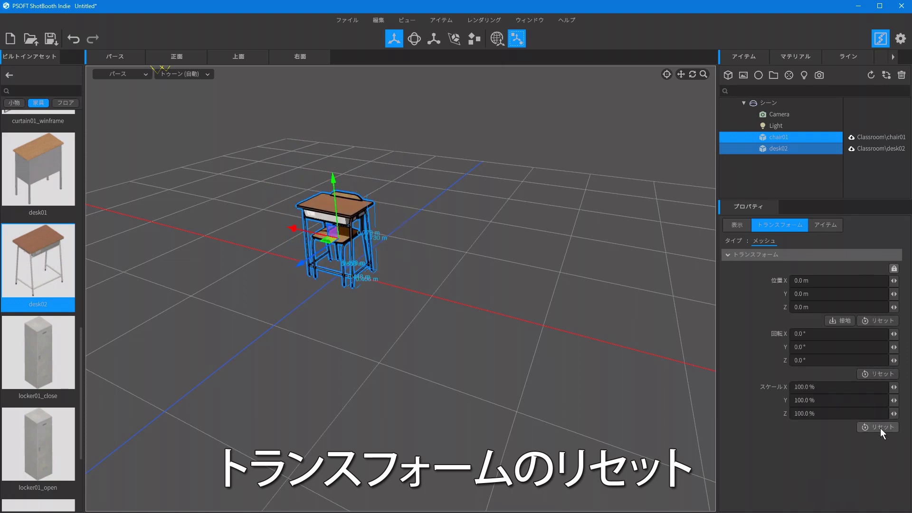
mouse_move(566, 286)
middle_down()
mouse_move(475, 286)
mouse_move(566, 286)
middle_up()
click(566, 286)
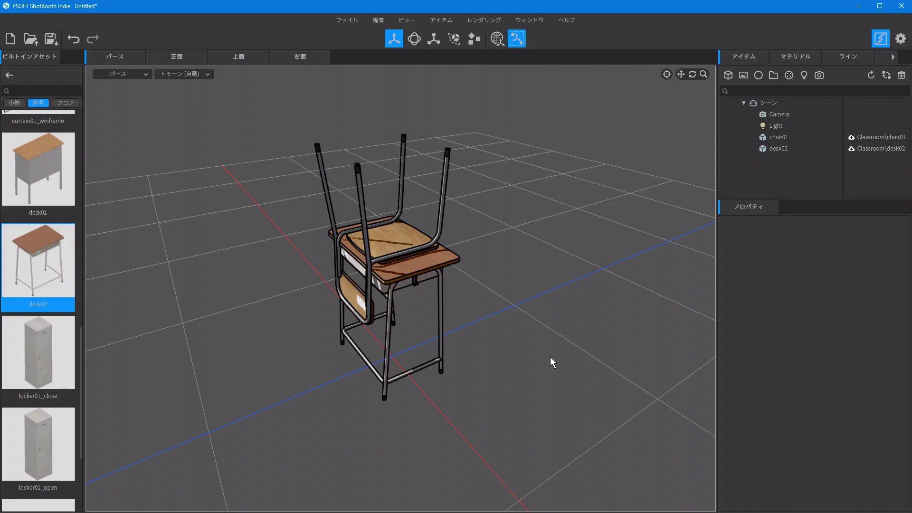
Move the desk beneath the upturned chair to a Z position of about -0.045 m, and clear the selection
mouse_move(447, 377)
middle_down()
mouse_move(219, 369)
mouse_move(446, 377)
middle_up()
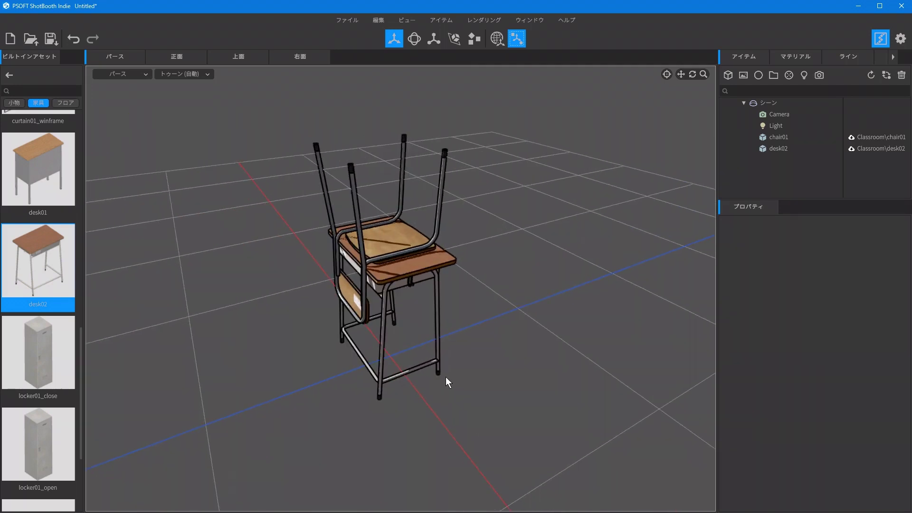
click(427, 266)
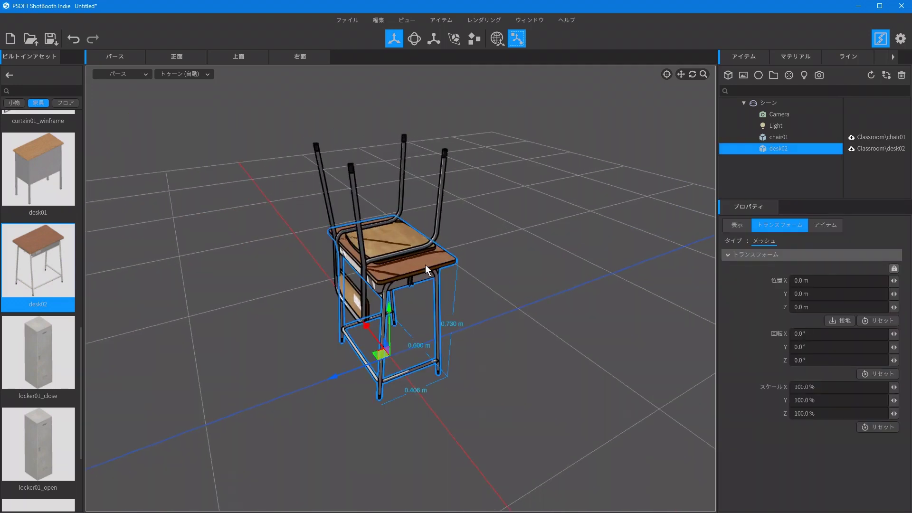
drag(346, 374, 368, 411)
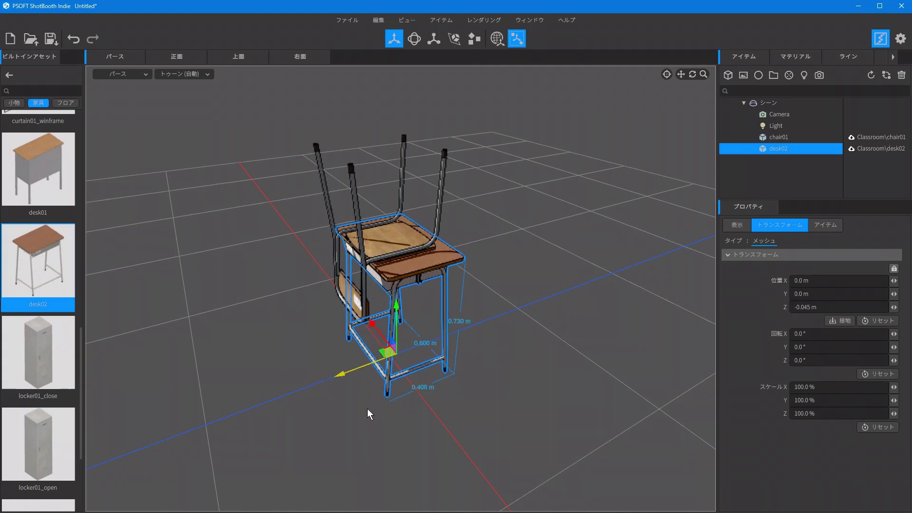
click(513, 420)
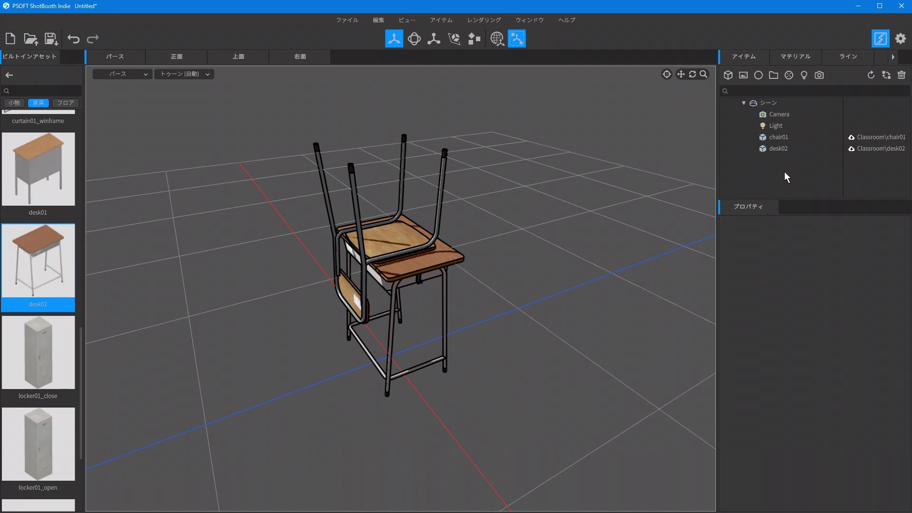
Make chair01 a child of desk02 in the scene hierarchy, and clear the selection
click(793, 136)
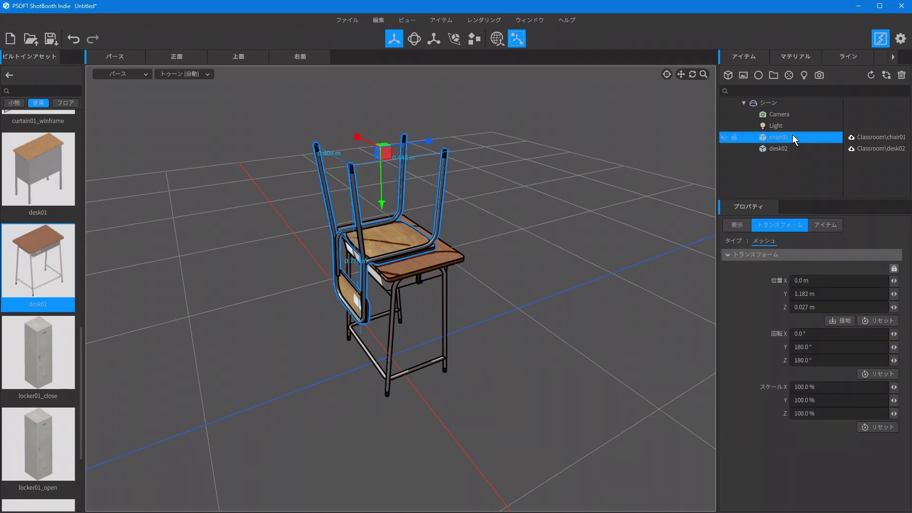
drag(792, 136, 786, 151)
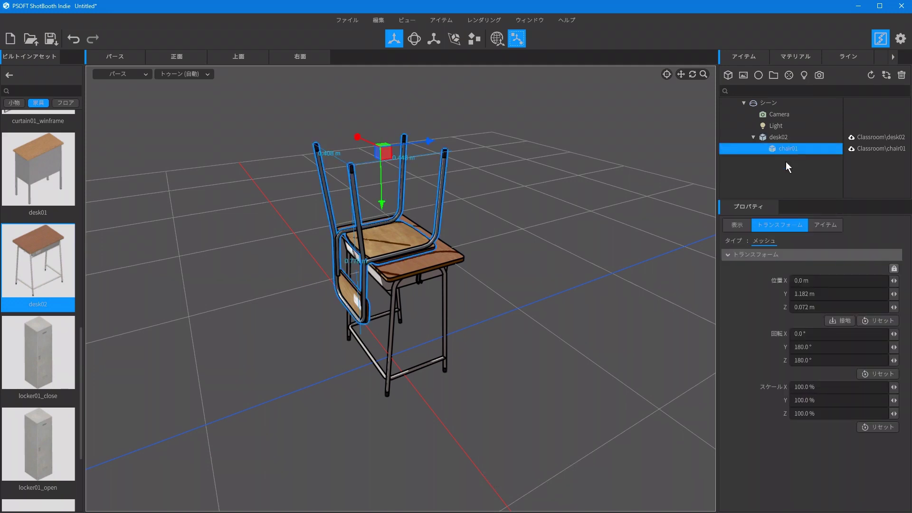
click(787, 179)
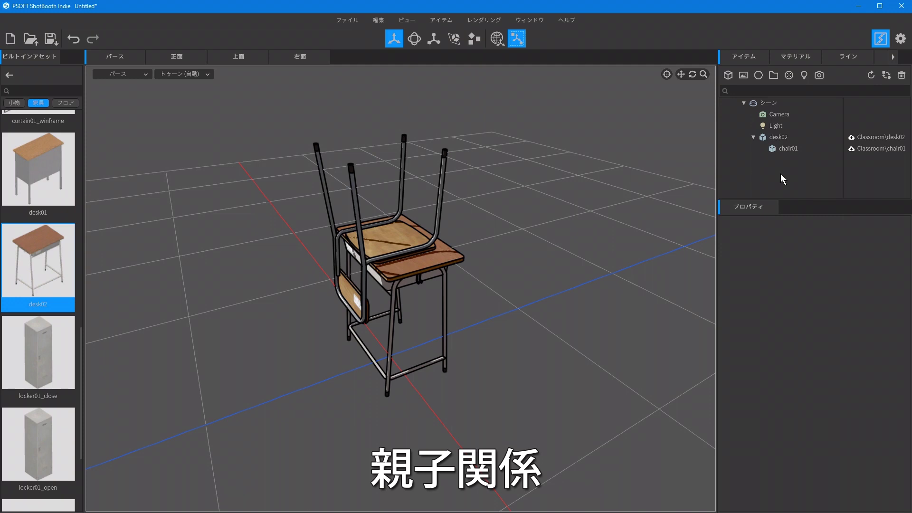
Move the parent desk with its chair to about Z -0.009 m and X -0.026 m, and clear the selection
click(453, 256)
mouse_move(353, 373)
mouse_down()
mouse_move(514, 309)
mouse_move(214, 384)
mouse_move(550, 300)
mouse_move(339, 367)
mouse_up()
middle_drag(489, 401, 456, 404)
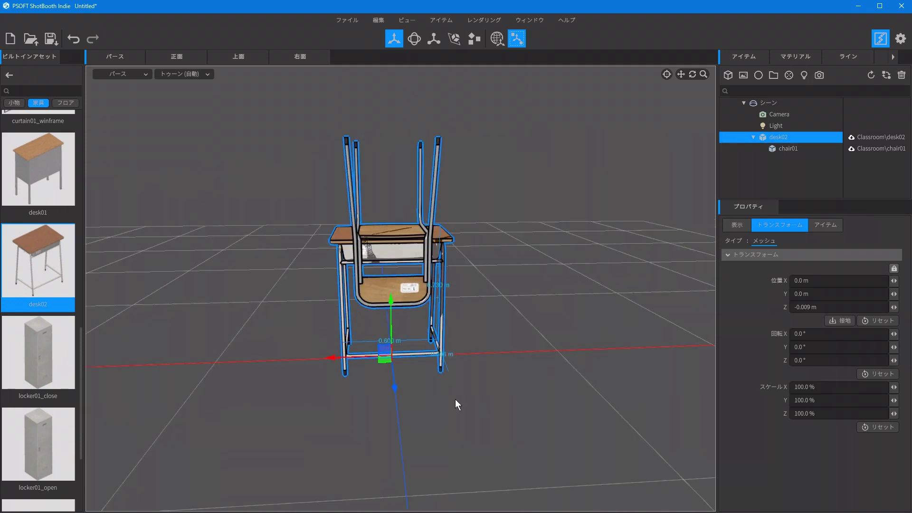
mouse_move(332, 359)
mouse_down()
mouse_move(449, 352)
mouse_move(215, 358)
mouse_move(411, 358)
mouse_move(337, 367)
mouse_up()
mouse_move(549, 338)
middle_down()
mouse_move(575, 346)
mouse_move(551, 339)
middle_up()
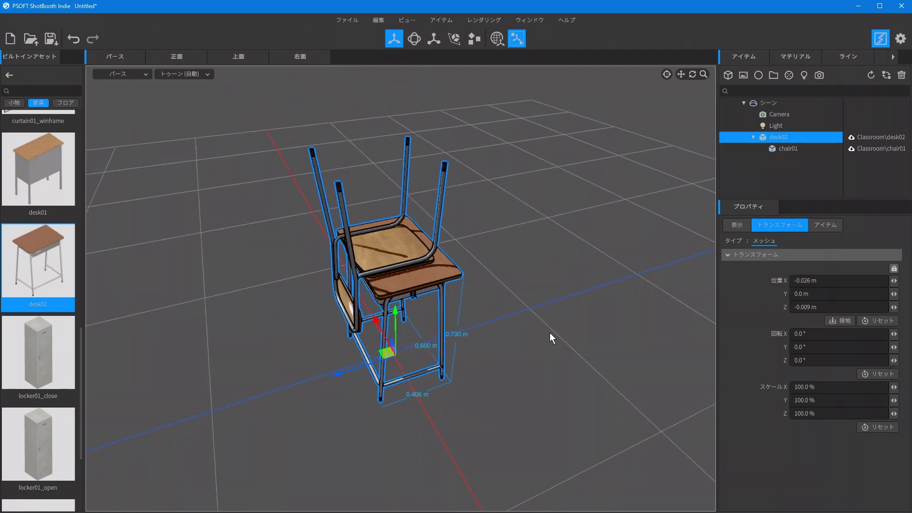
click(550, 331)
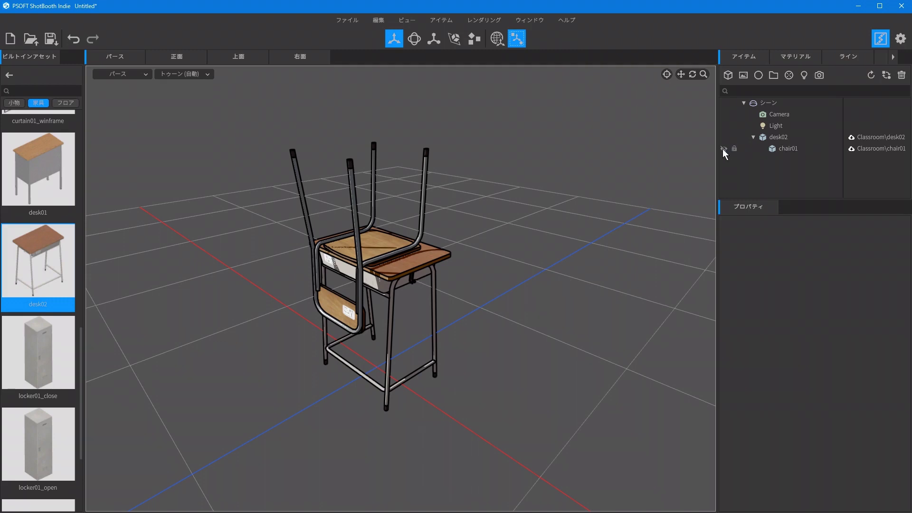
Hide the chair and the desk in the scene hierarchy, and show both items again
click(722, 149)
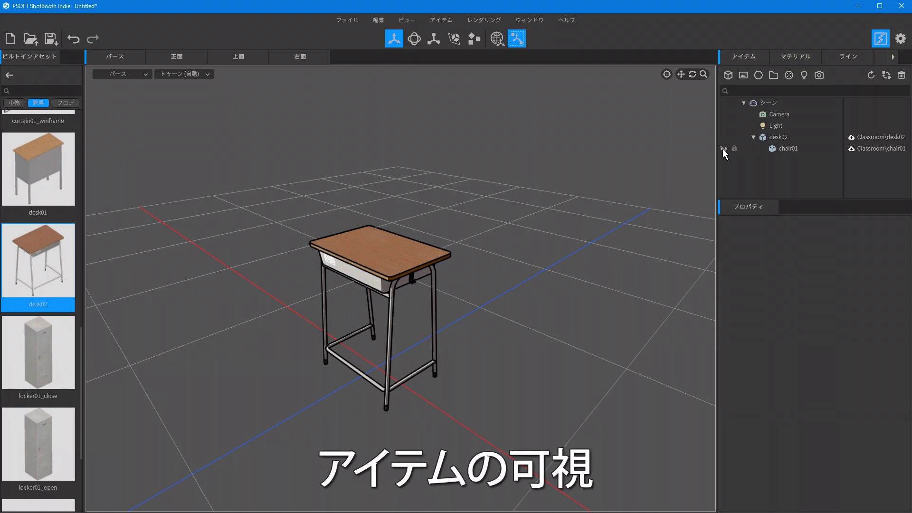
click(724, 137)
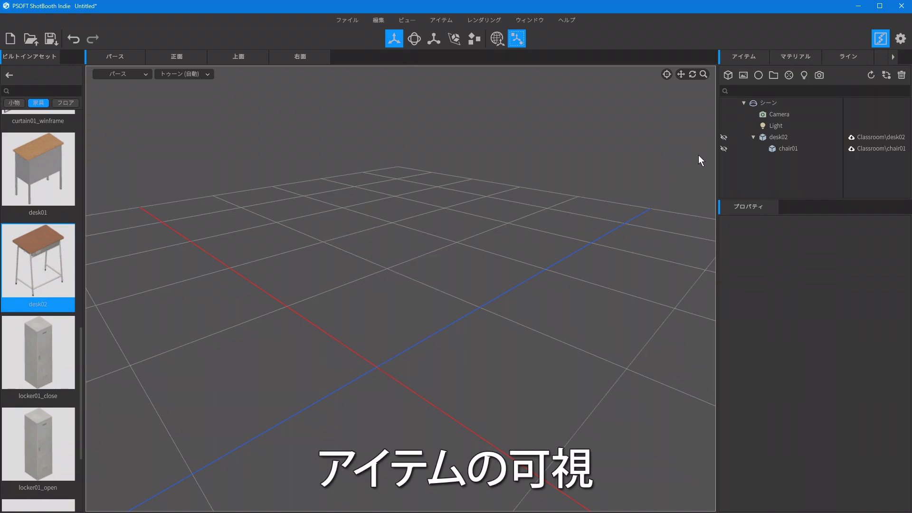
click(723, 138)
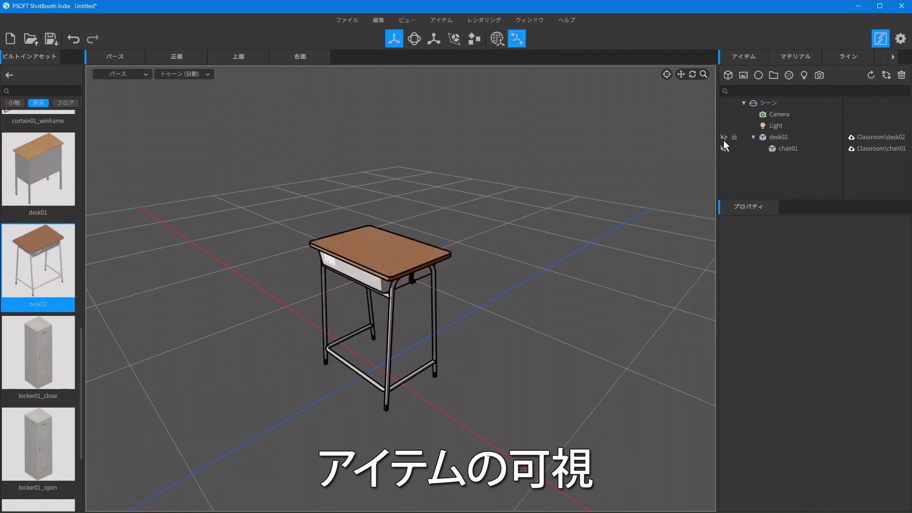
click(723, 149)
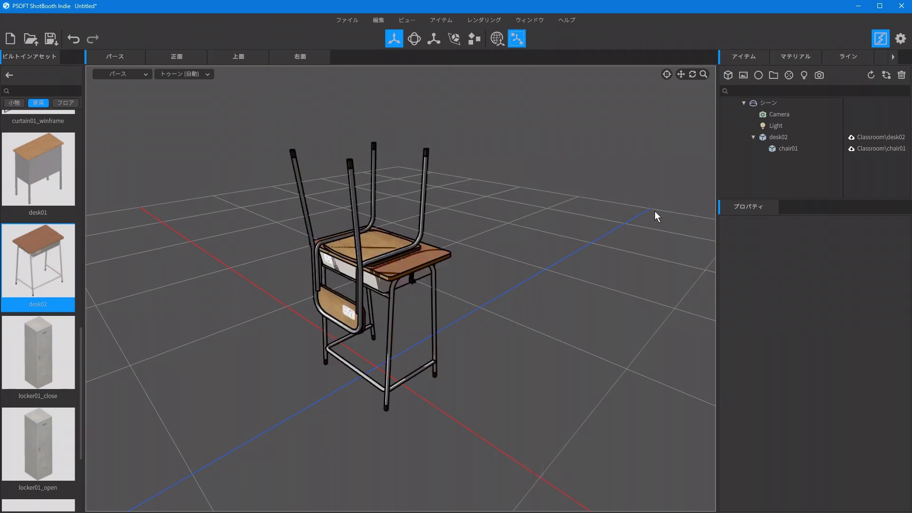
Lock and unlock the chair's transform, and move the chair on the desk to a Z position of about 0.029 m
click(791, 149)
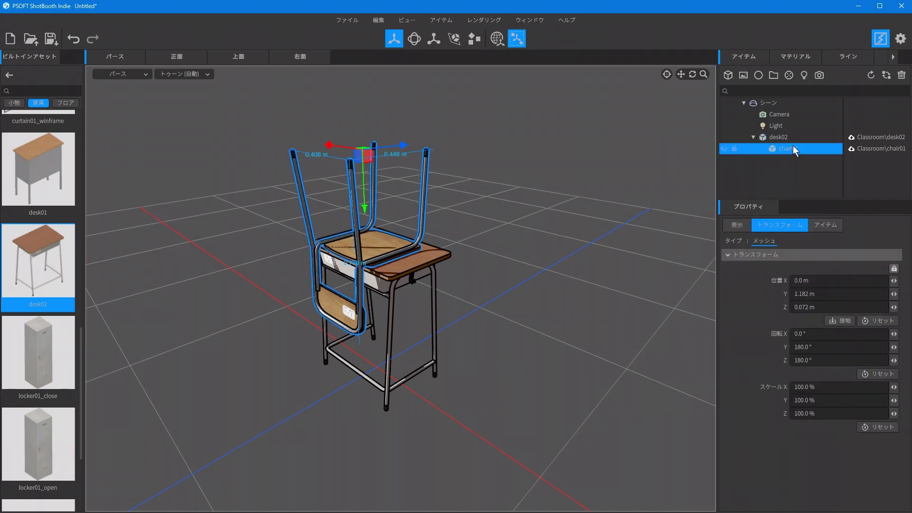
click(735, 150)
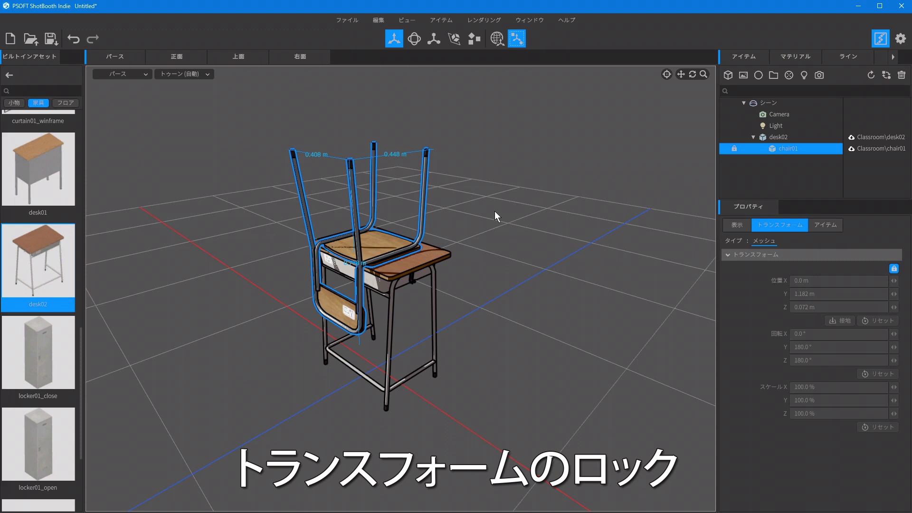
click(735, 148)
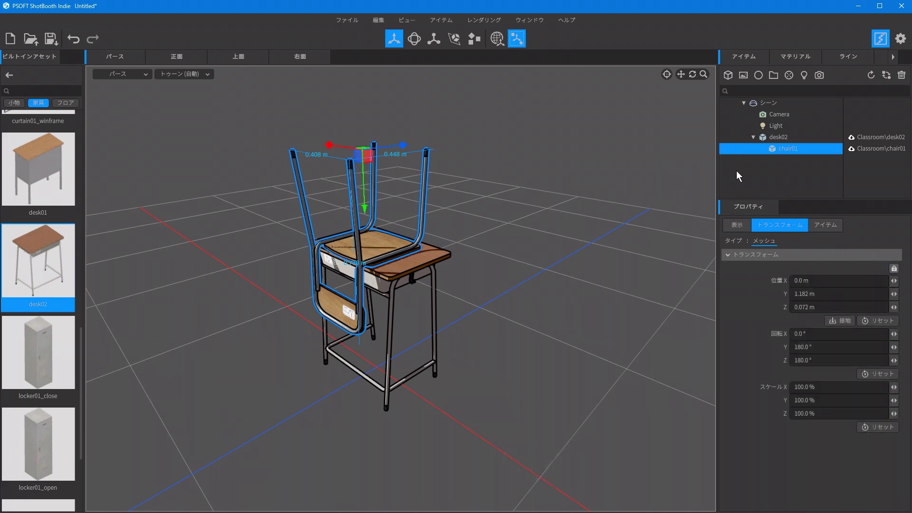
drag(403, 147, 416, 200)
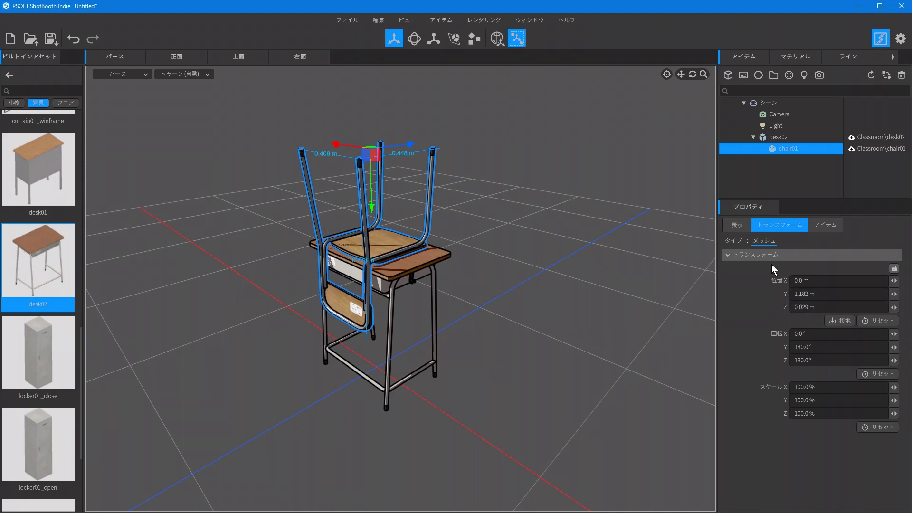
Switch the chair's item visibility off and on twice in its display properties
click(738, 226)
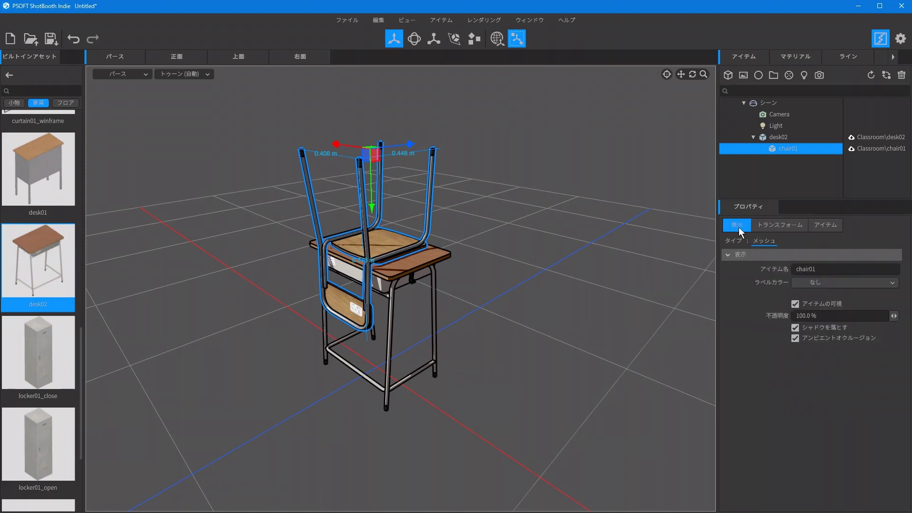
click(795, 304)
click(795, 304)
click(795, 304)
click(795, 305)
Switch the chair's transform lock on and off twice in its transform properties
click(795, 227)
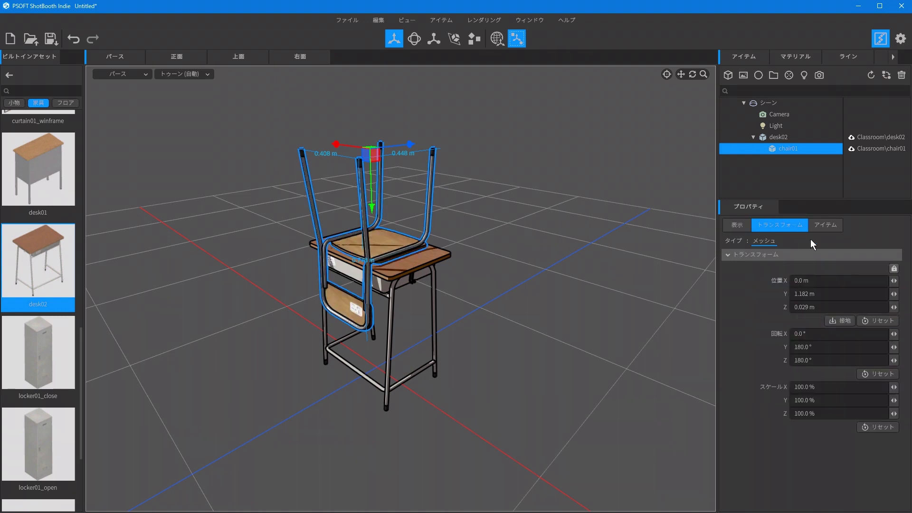
click(894, 270)
click(894, 269)
click(894, 269)
click(895, 269)
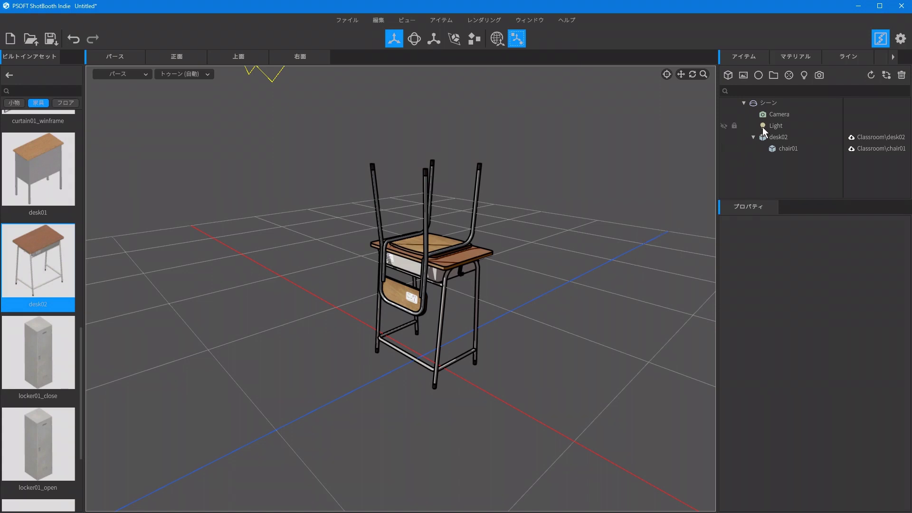
Create a scatter item, nest desk02 with its chair inside it, and clear the selection
click(789, 75)
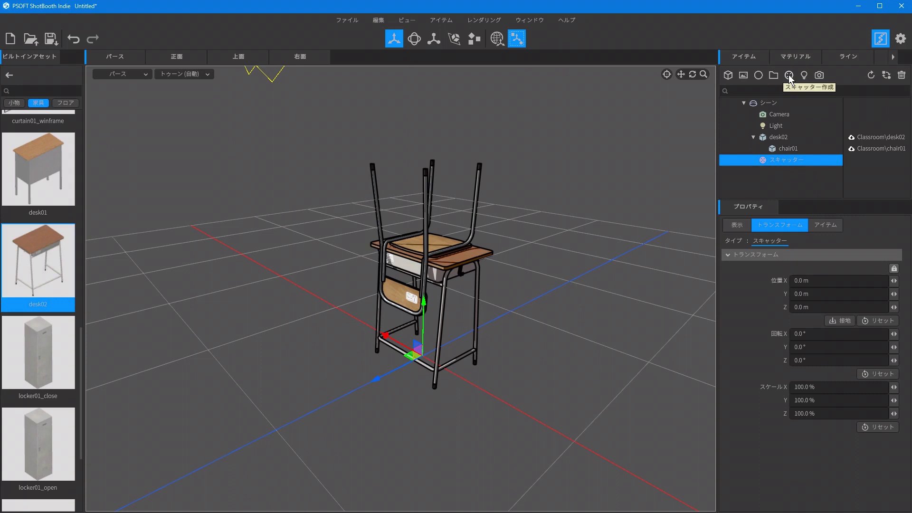
click(789, 180)
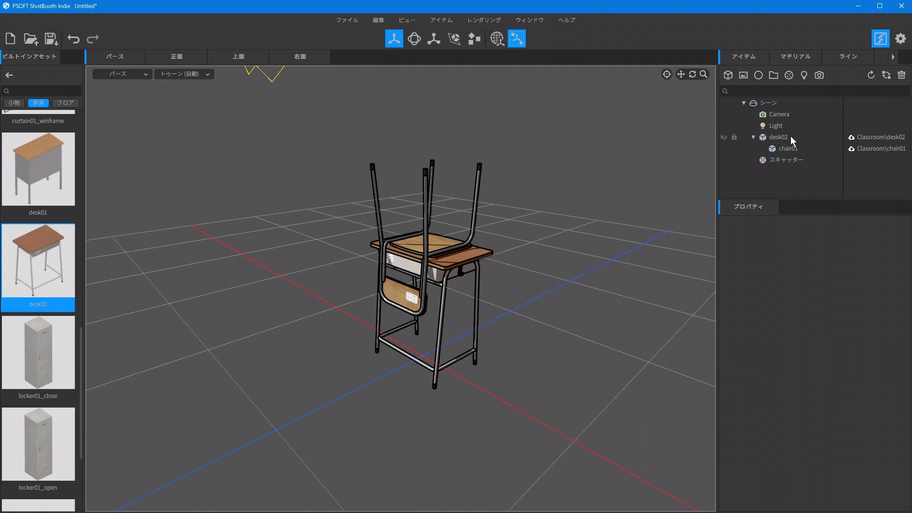
click(791, 137)
drag(791, 136, 788, 161)
click(791, 188)
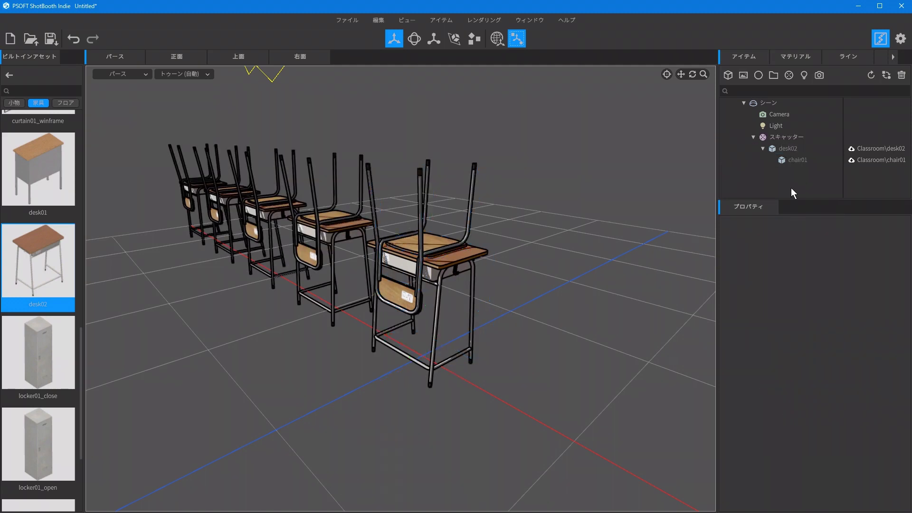
Select the scatter holding the desks and open its item properties with the clone settings
scroll(498, 262, down, 5)
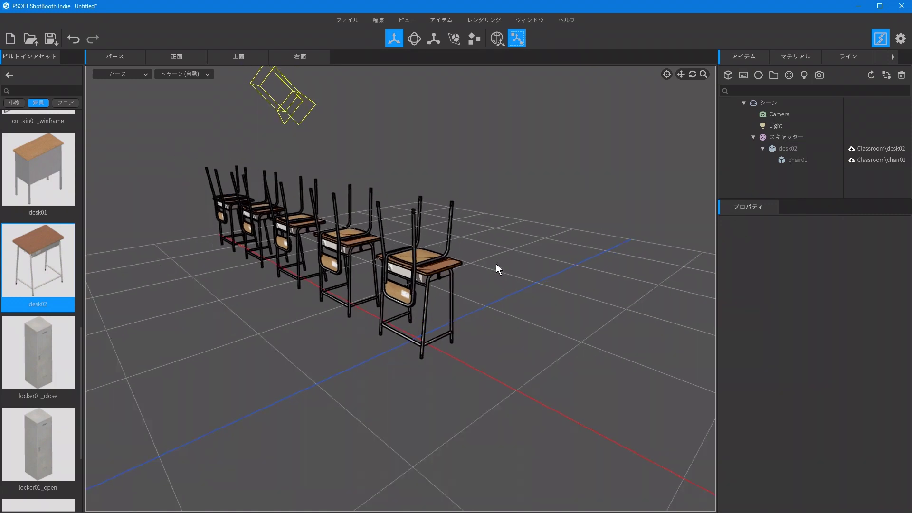
middle_drag(496, 264, 484, 320)
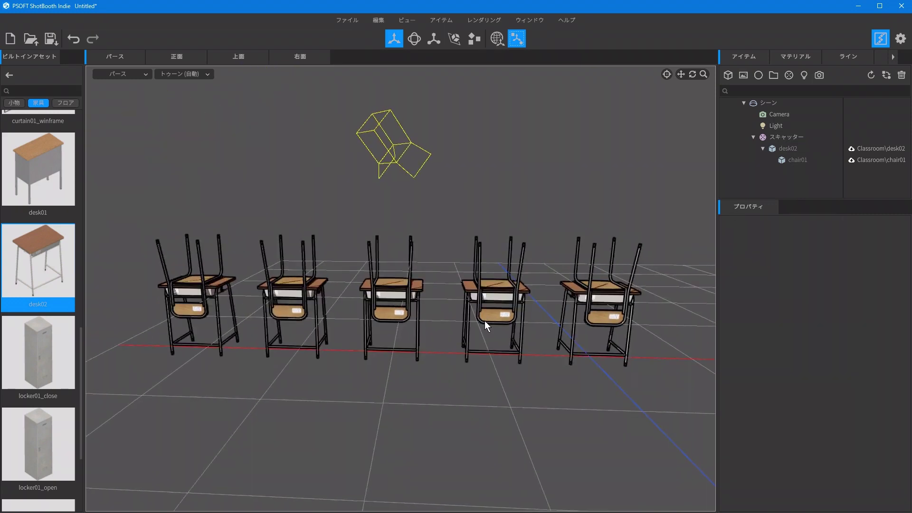
scroll(484, 321, down, 3)
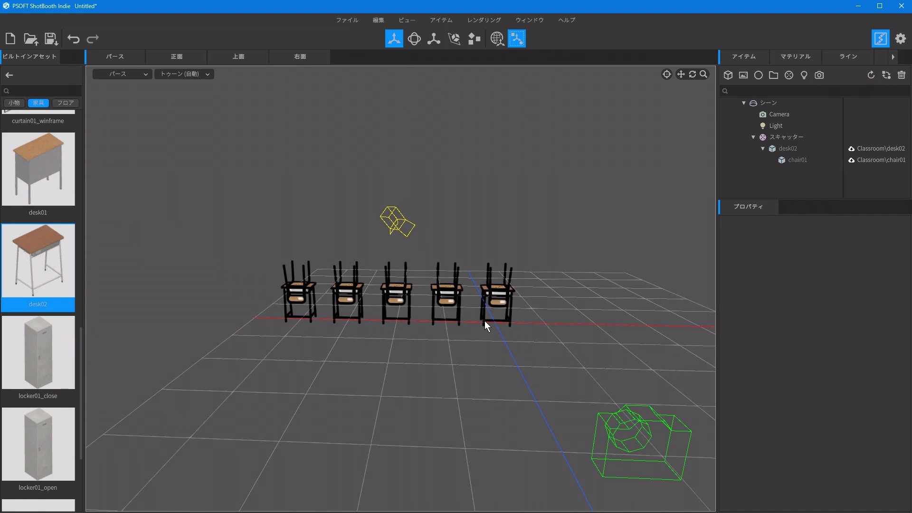
click(814, 138)
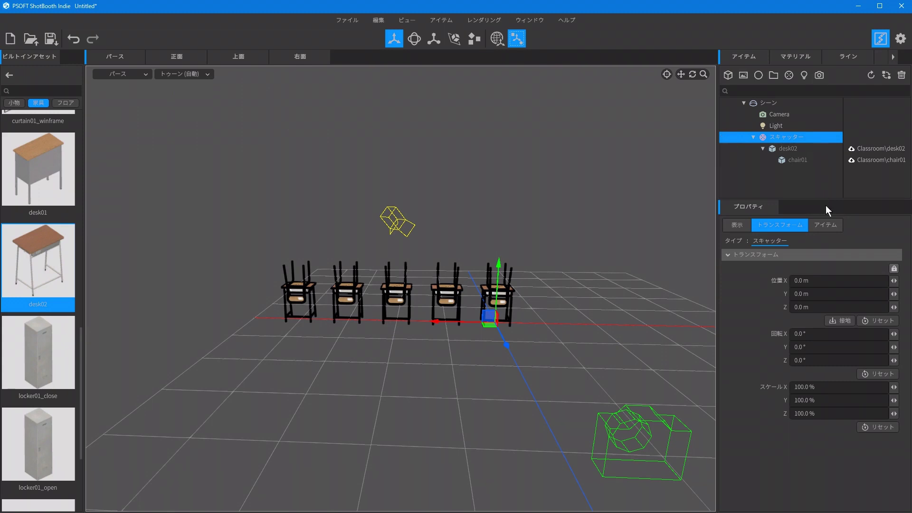
click(827, 227)
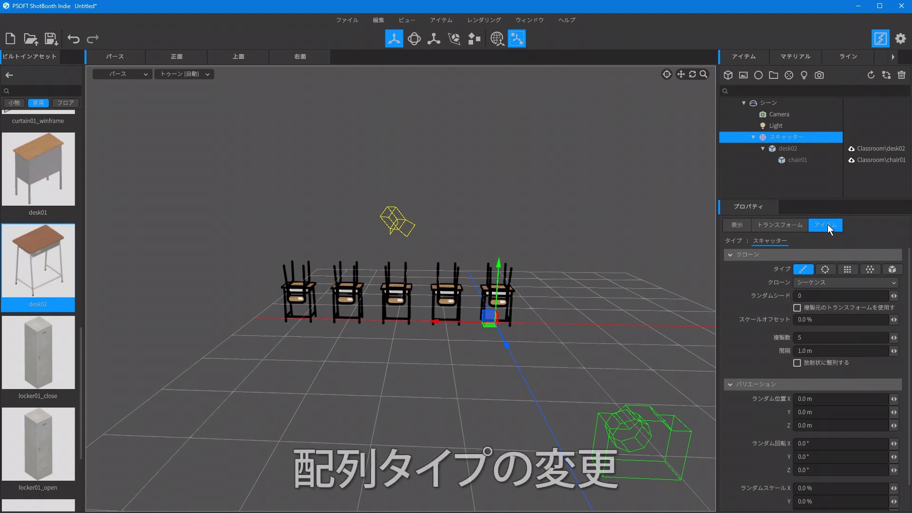
Try the circular and the honeycomb clone types on the scatter and compare the arrangements of desks
click(828, 268)
mouse_move(550, 256)
middle_down()
mouse_move(549, 314)
mouse_move(544, 249)
middle_up()
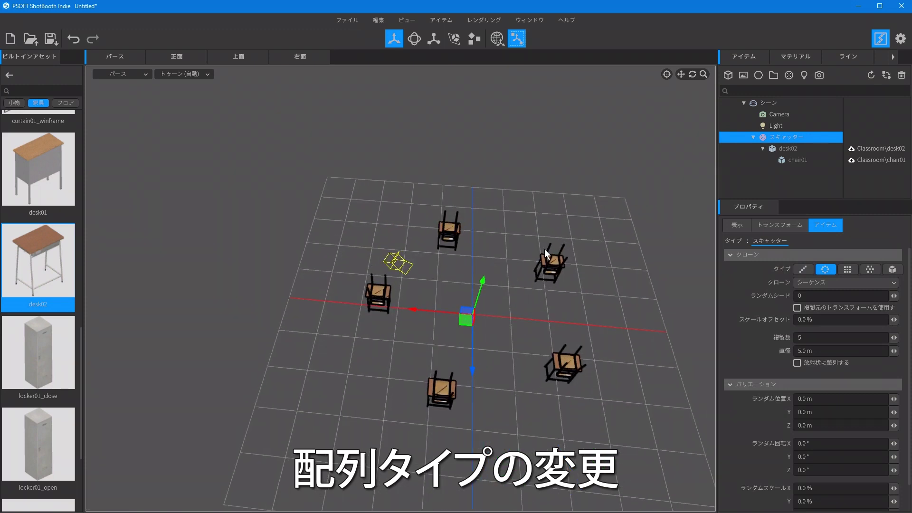
click(869, 270)
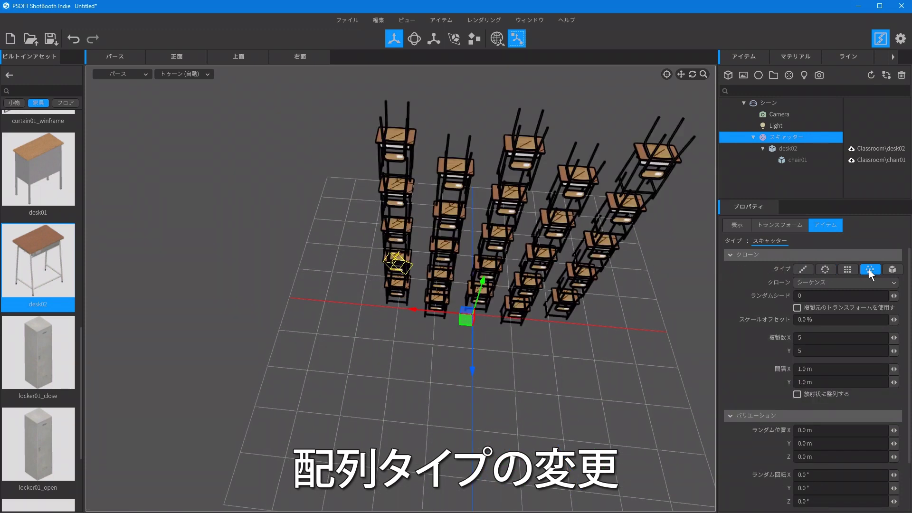
middle_drag(601, 340, 606, 394)
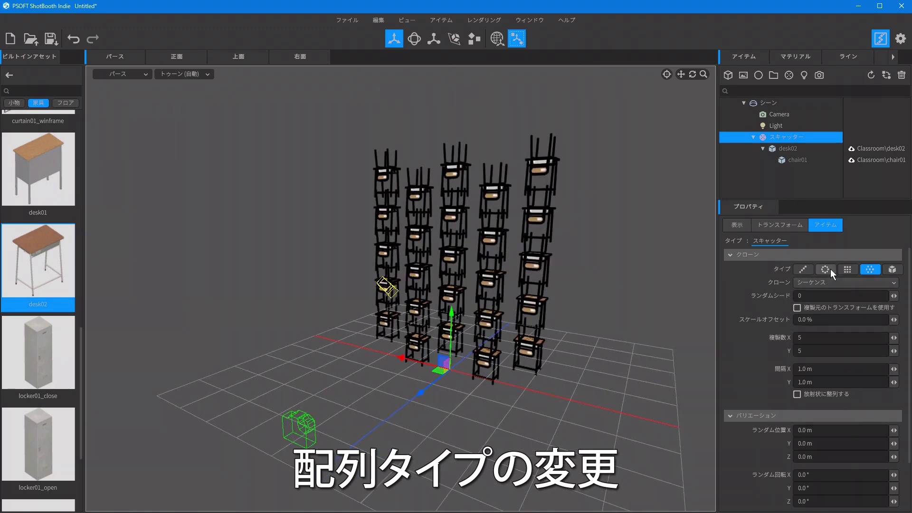
Set the scatter's clone type to grid with a Y count of 1 for a single layer of desks
click(849, 270)
middle_drag(609, 390, 611, 354)
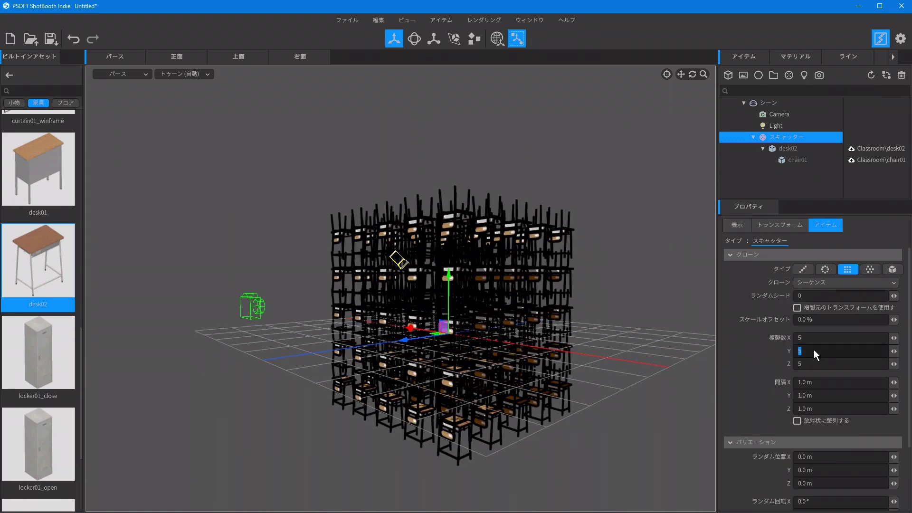
key(Return)
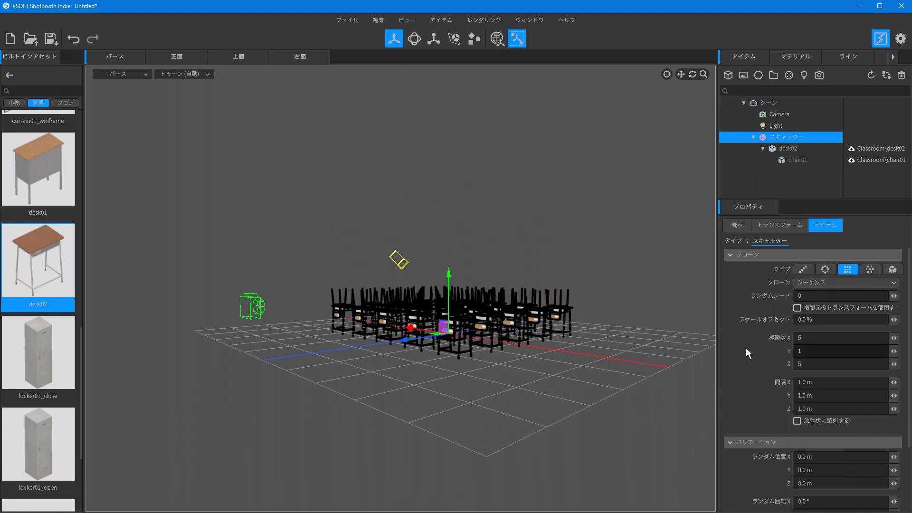
Set the desk grid's X spacing to 0.670 m and reduce its Z spacing to bring the rows closer together
scroll(512, 340, up, 5)
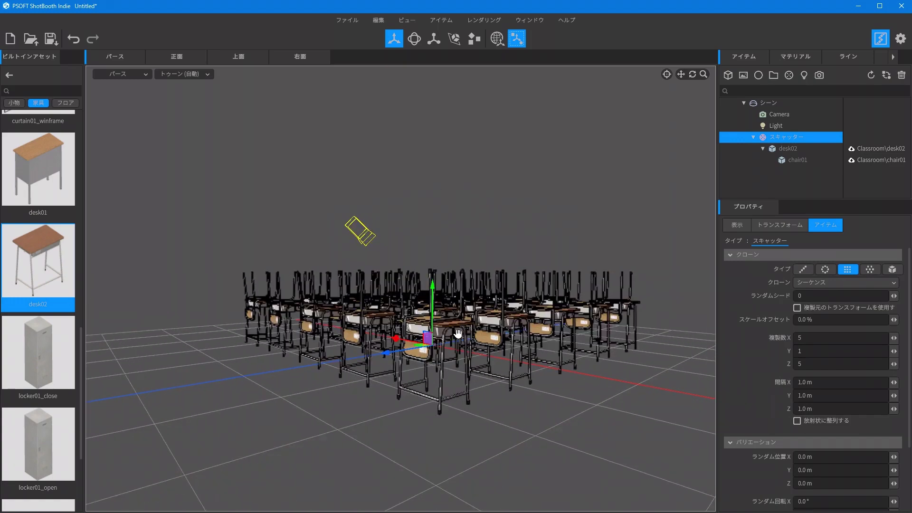
middle_drag(512, 340, 469, 240)
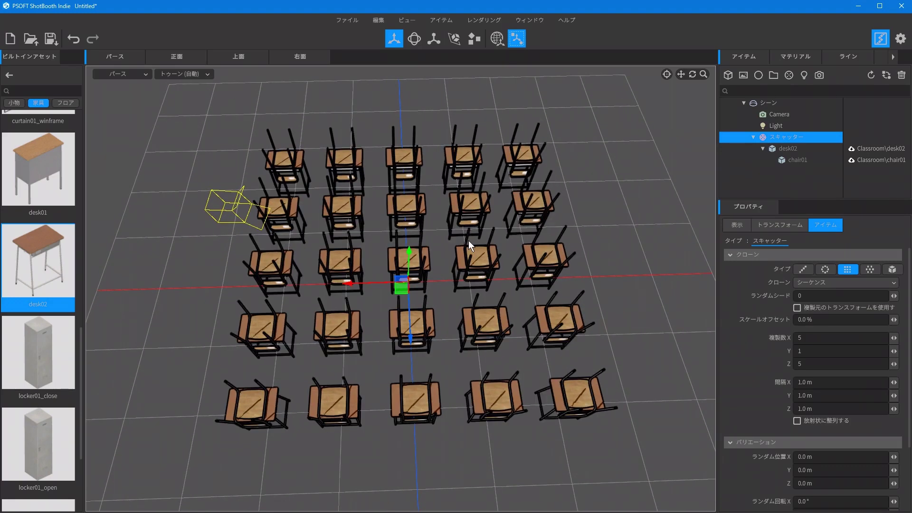
double_click(883, 382)
text(2.2)
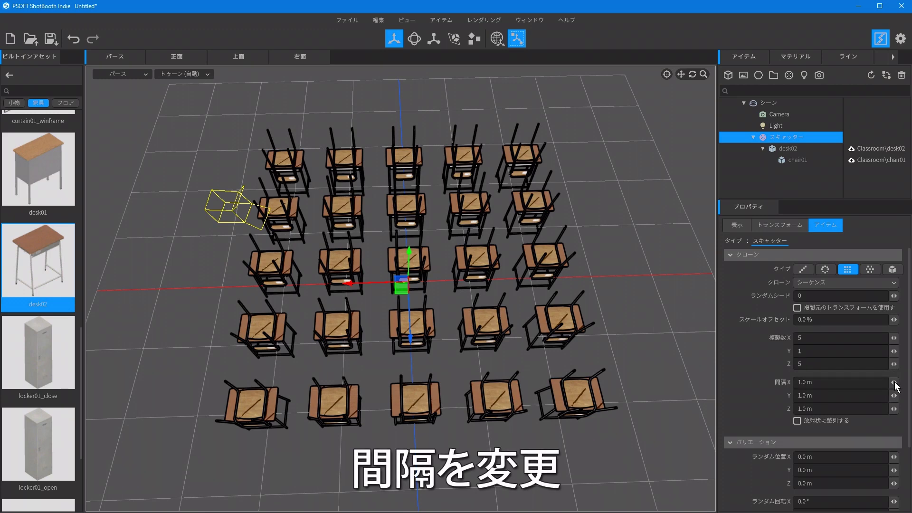
key(Return)
drag(894, 383, 896, 386)
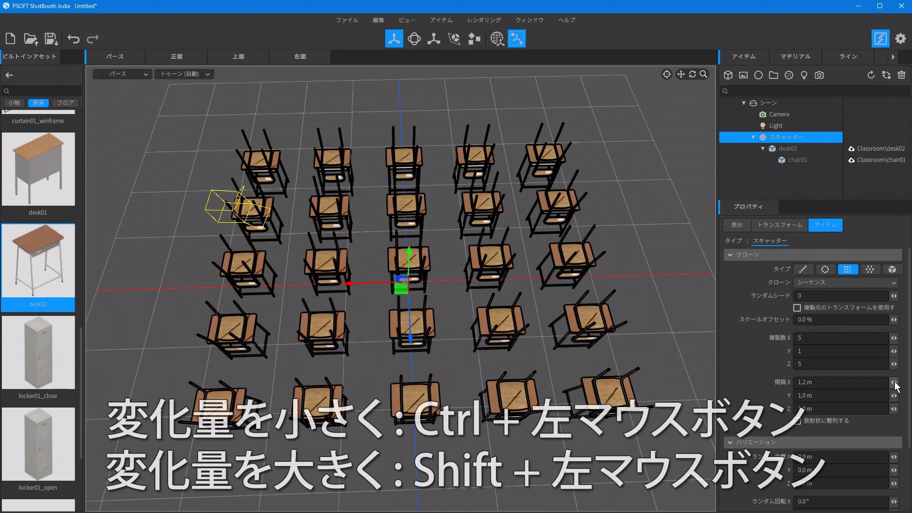
ctrl+drag(896, 386, 895, 411)
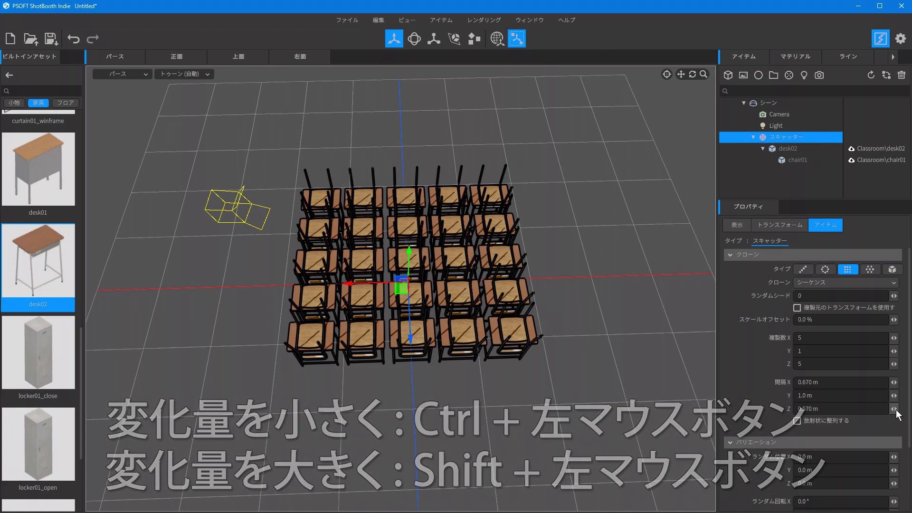
Vary the desk clones with a random Z position of 0.110 m and a random Y rotation of about -6.680°
right_drag(547, 266, 601, 357)
scroll(503, 313, up, 3)
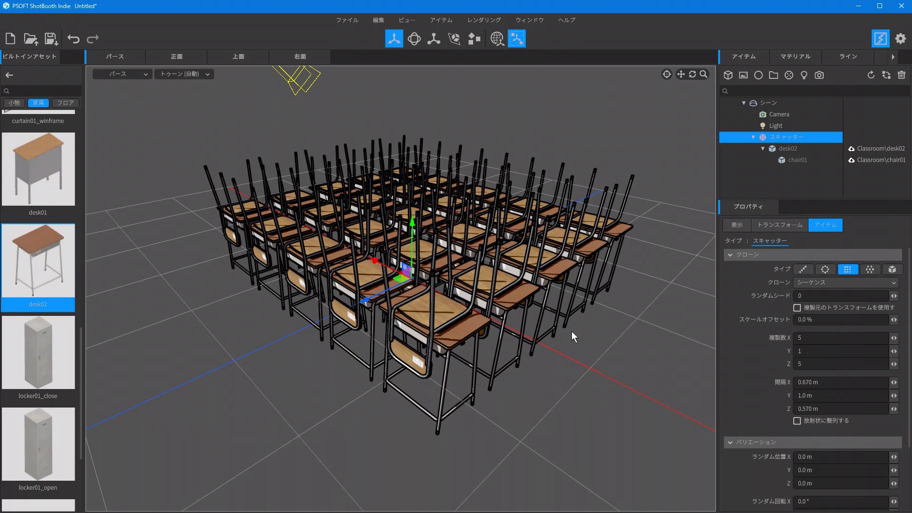
scroll(748, 374, down, 3)
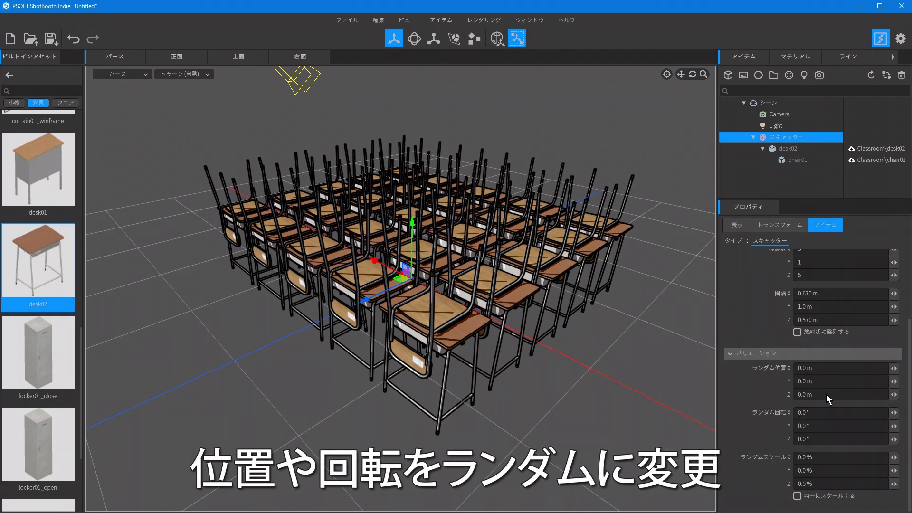
drag(894, 369, 888, 425)
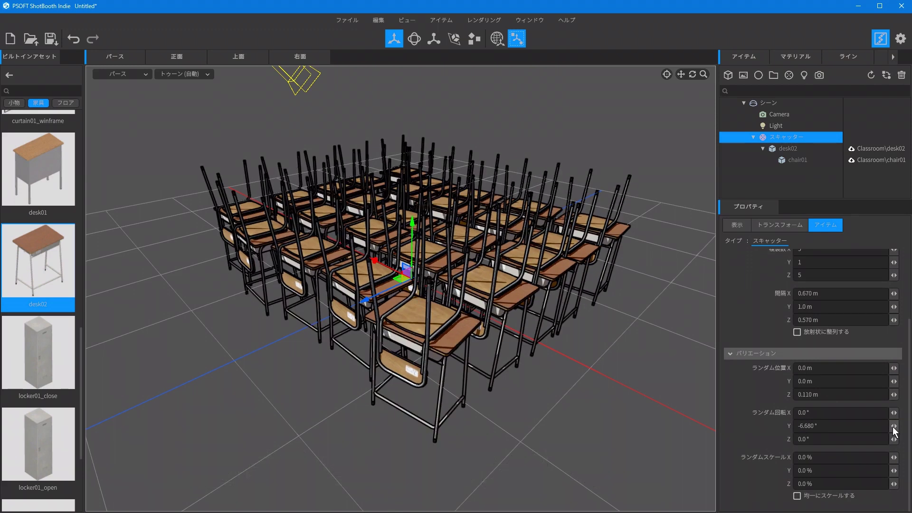
middle_drag(546, 290, 513, 259)
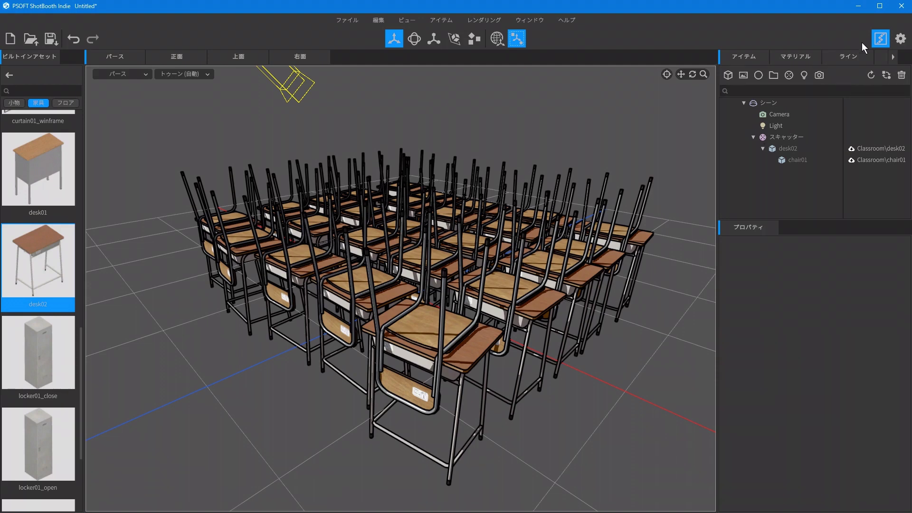
Set the brush color of the default line set (デフォルトラインセット) to dark red #530000
click(855, 56)
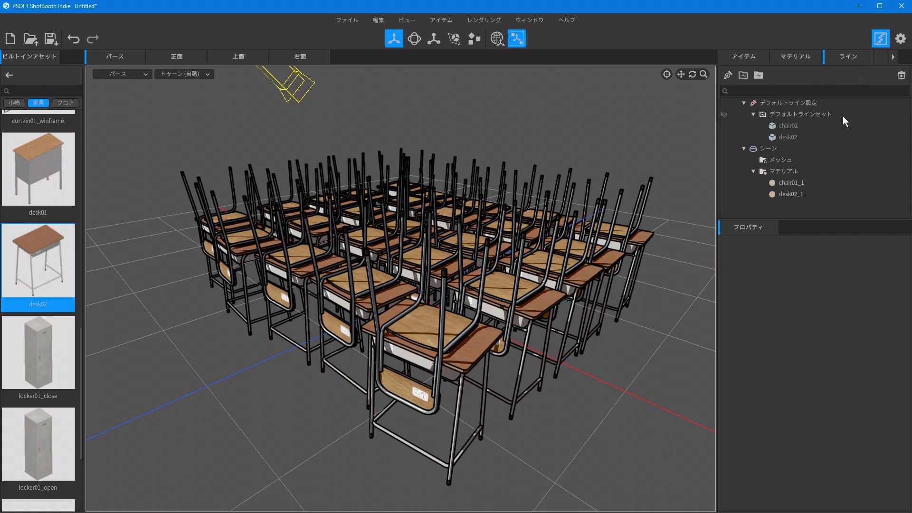
click(800, 116)
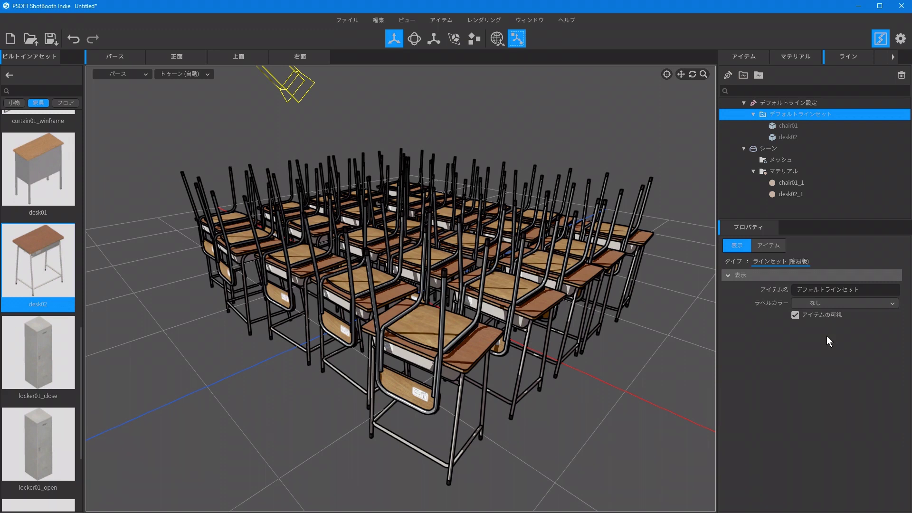
click(770, 248)
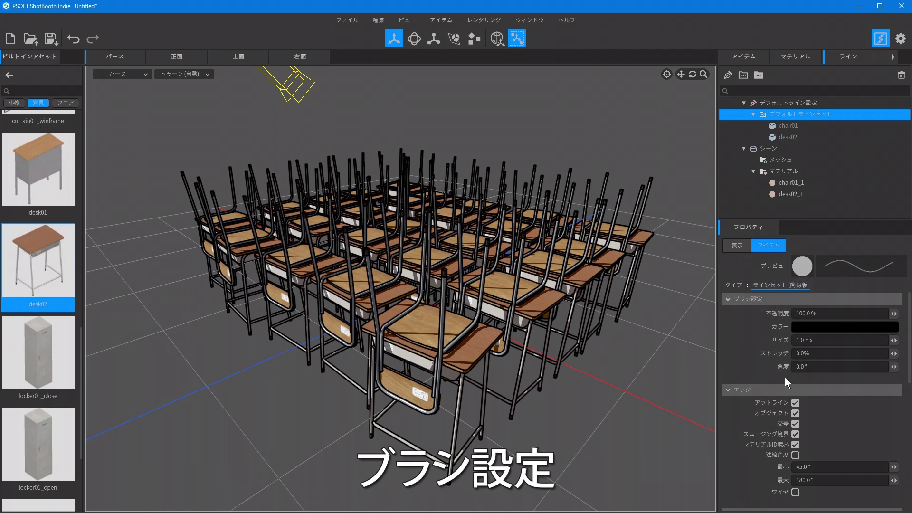
click(820, 329)
mouse_move(819, 238)
mouse_down()
mouse_move(848, 175)
mouse_move(882, 135)
mouse_move(899, 161)
mouse_move(907, 213)
mouse_up()
Increase the default line set's brush size to 2.2 pix
click(885, 340)
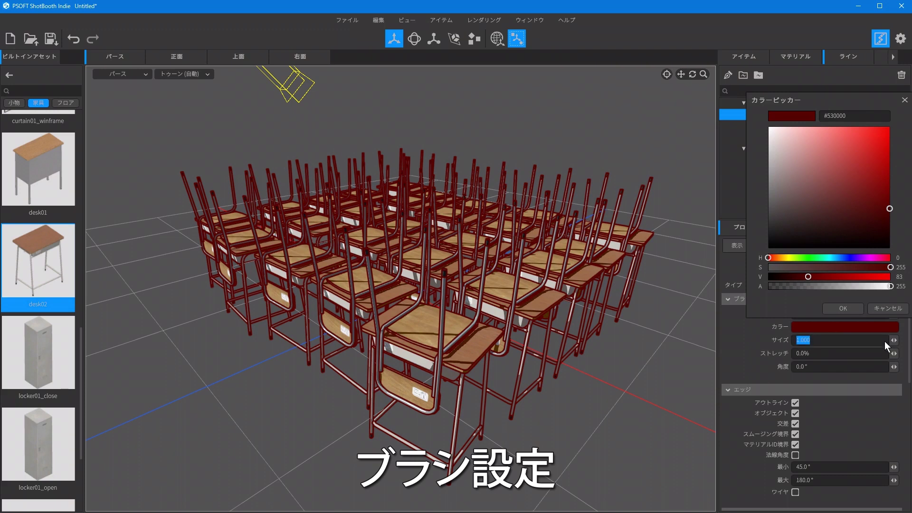
text(3.7)
key(Return)
mouse_move(894, 340)
mouse_down()
mouse_move(874, 341)
mouse_move(894, 345)
mouse_up()
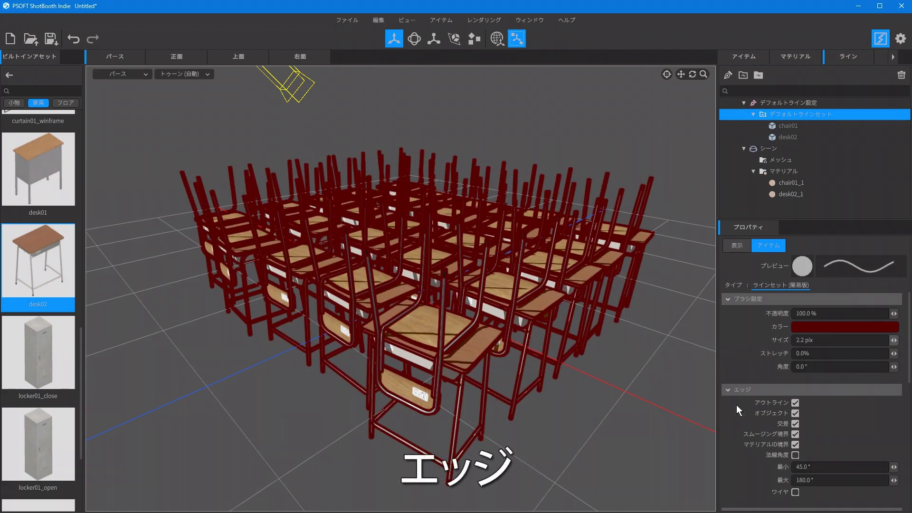
Switch the outline, object and smoothing boundary edges off and back on one at a time to compare their effect
click(796, 403)
click(796, 403)
click(795, 414)
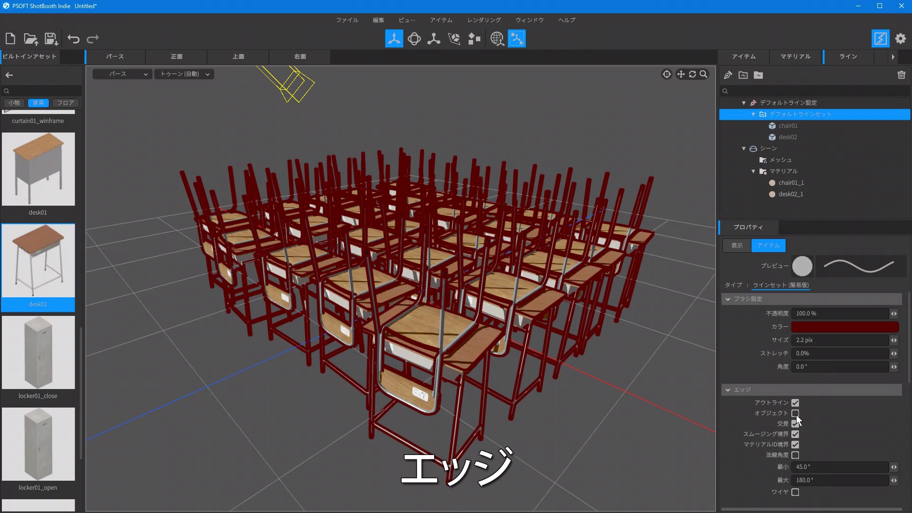
click(796, 413)
click(796, 434)
click(796, 434)
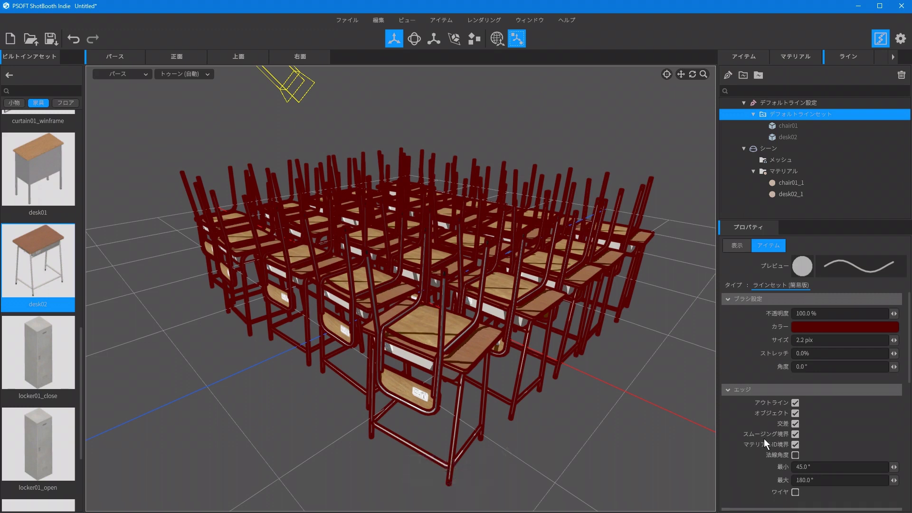
Enable size reduction by distance for the default line set, with a start distance of 2.3 m and an end distance of 6.0 m
scroll(762, 438, down, 2)
scroll(763, 438, down, 5)
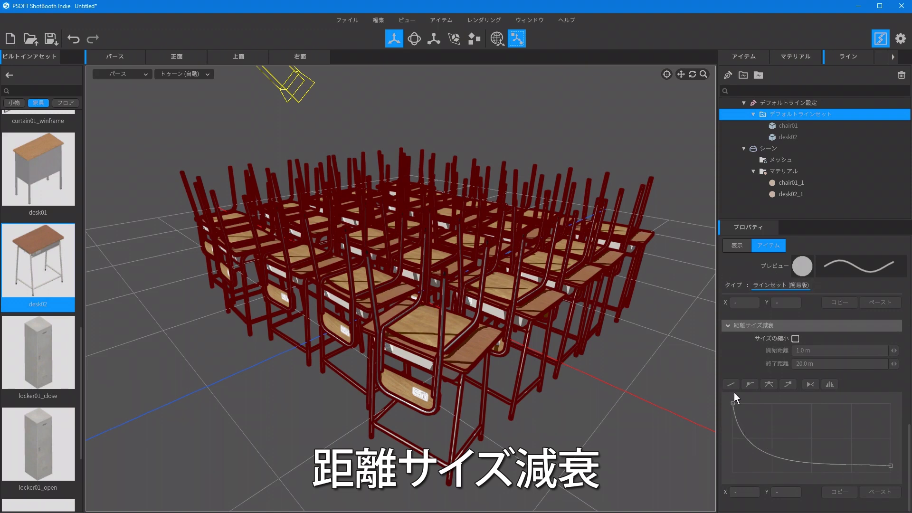
click(795, 338)
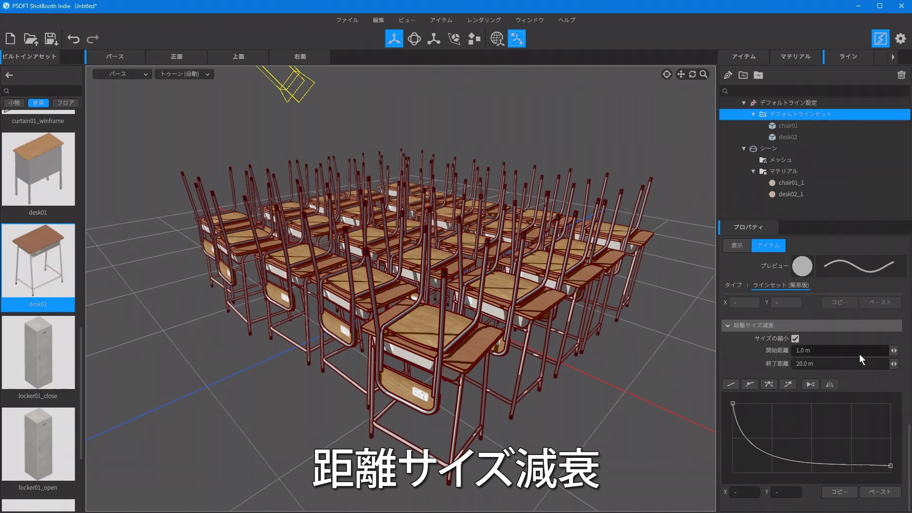
mouse_move(896, 355)
mouse_down()
mouse_move(907, 355)
mouse_move(856, 350)
mouse_move(908, 351)
mouse_move(884, 350)
mouse_move(897, 356)
mouse_up()
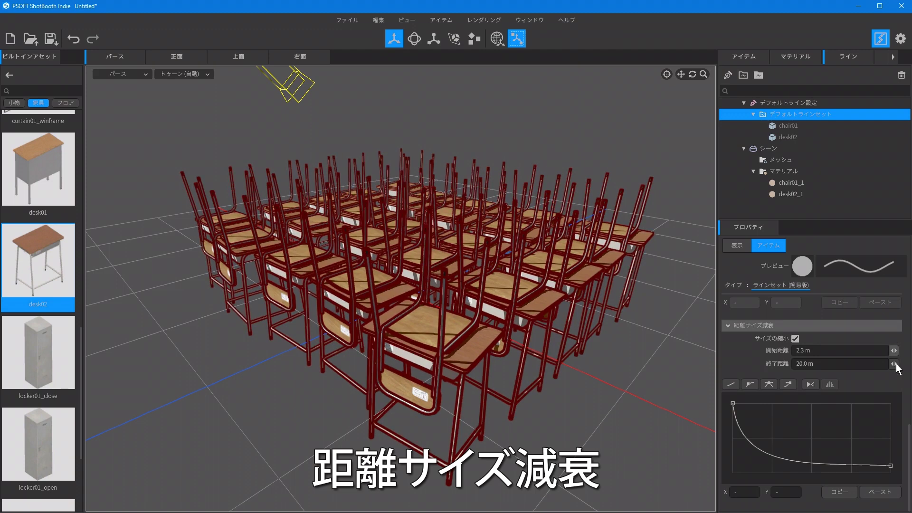
mouse_move(896, 364)
mouse_down()
mouse_move(867, 363)
mouse_move(910, 363)
mouse_move(897, 368)
mouse_up()
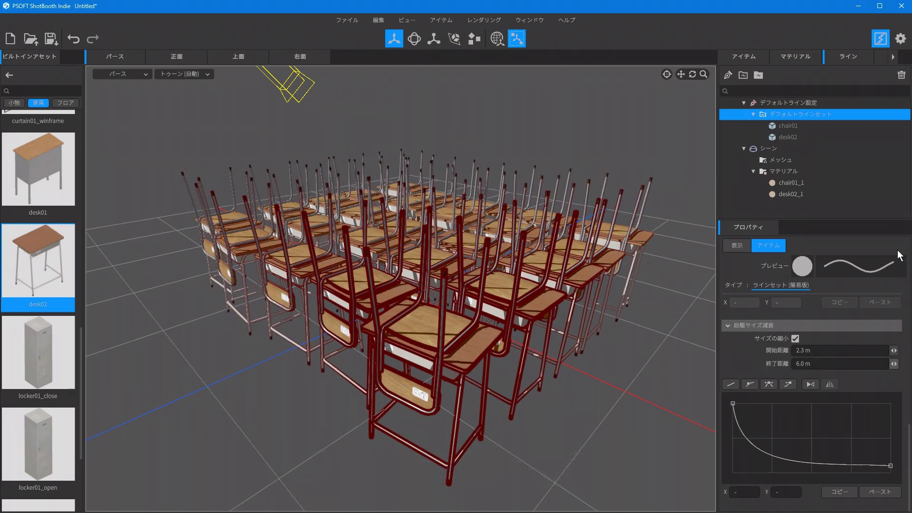
Toggle the draft display off and on while orbiting the desks to compare line drawing, and leave it off
click(887, 42)
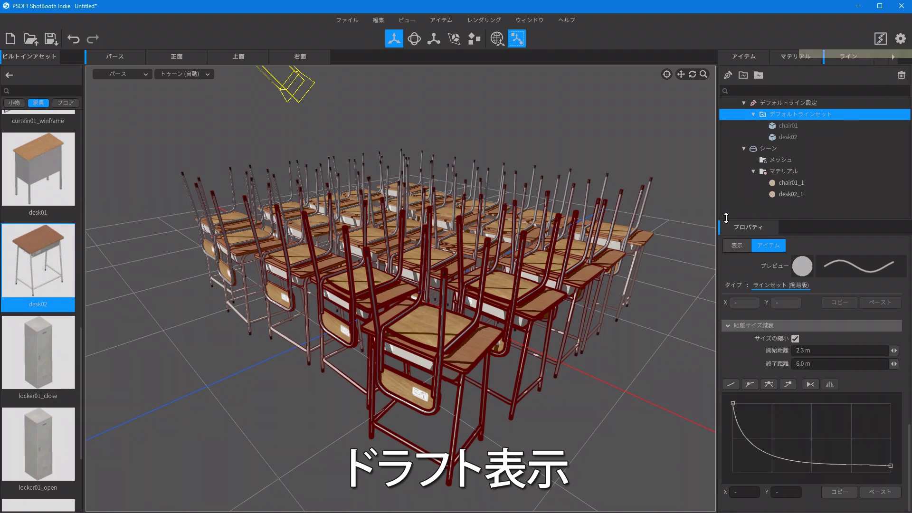
mouse_move(632, 345)
mouse_down()
mouse_move(617, 318)
mouse_move(631, 316)
mouse_move(647, 342)
mouse_move(625, 376)
mouse_move(597, 342)
mouse_move(621, 312)
mouse_move(643, 316)
mouse_move(639, 333)
mouse_up()
click(881, 39)
mouse_move(644, 306)
mouse_down()
mouse_move(613, 306)
mouse_move(648, 314)
mouse_move(630, 283)
mouse_move(637, 291)
mouse_up()
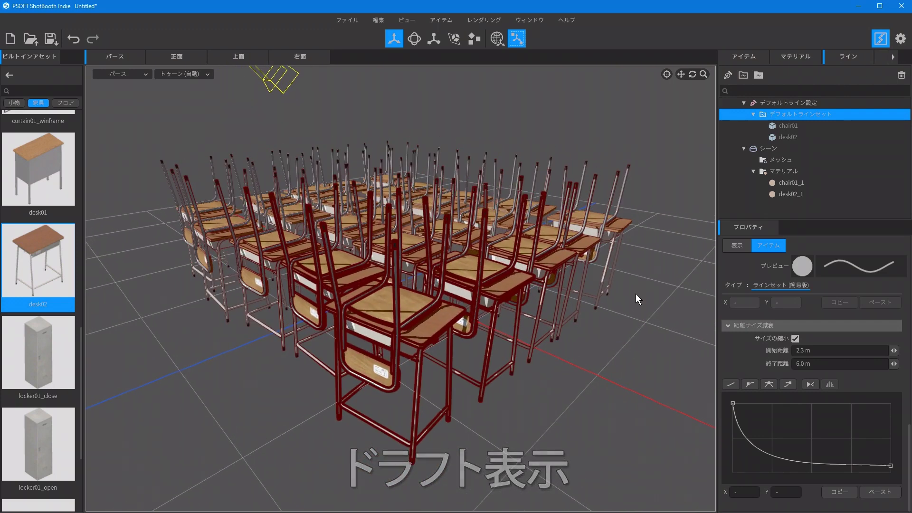
click(881, 39)
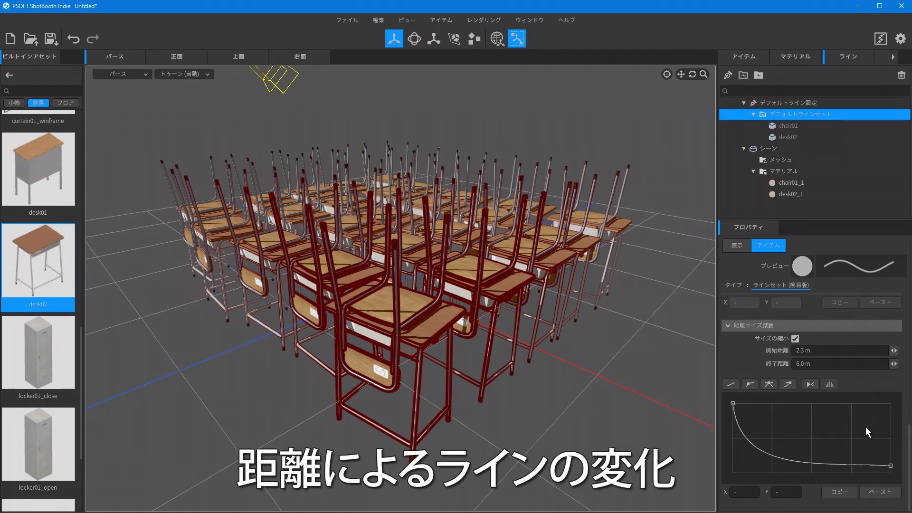
Try raising the end point of the distance size curve, set it to X 1.0, Y 0.0, and check the lines up close
drag(891, 466, 898, 403)
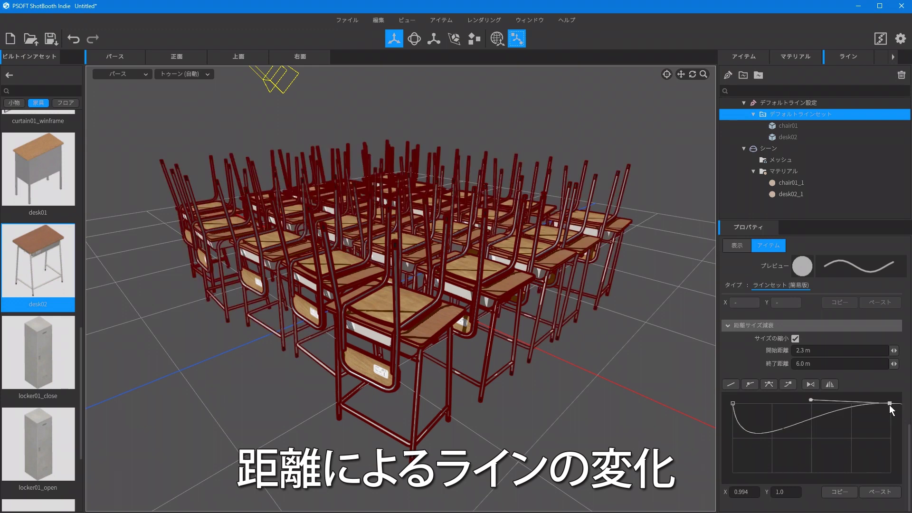
drag(890, 405, 893, 475)
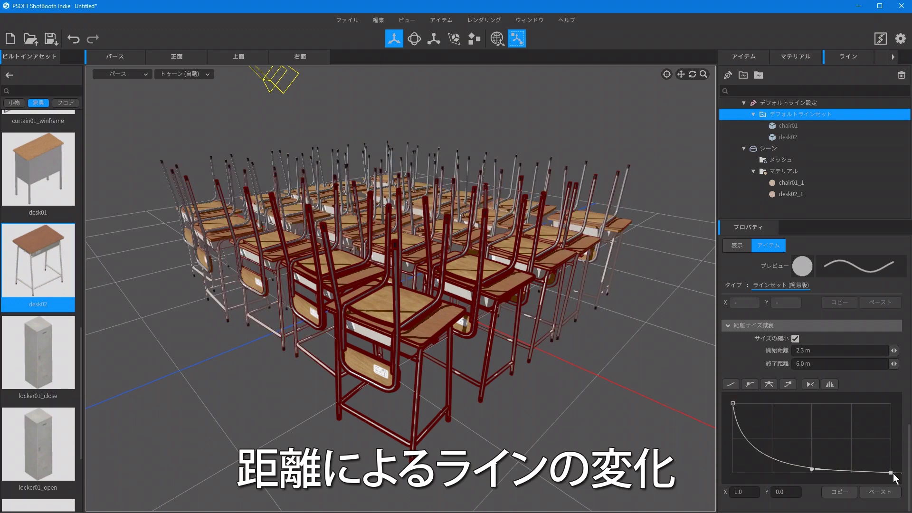
mouse_move(395, 348)
middle_down()
mouse_move(216, 345)
mouse_move(392, 341)
middle_up()
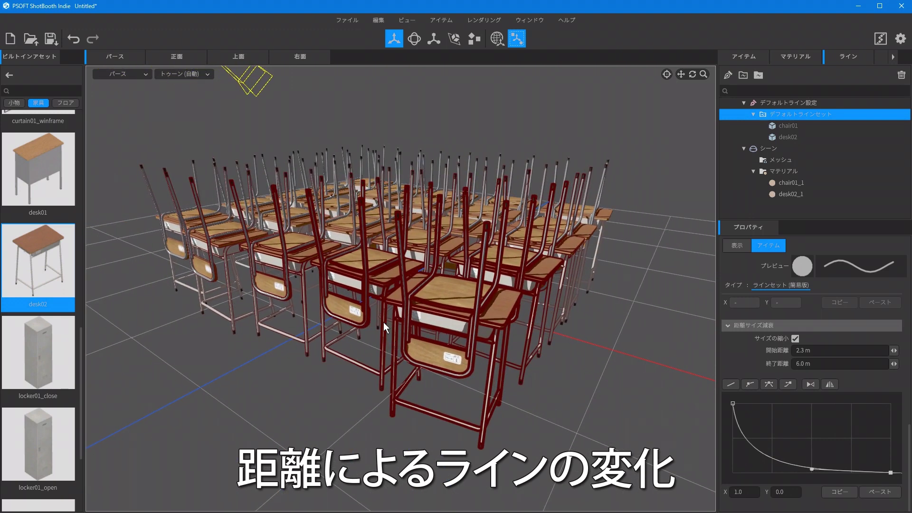
scroll(370, 297, up, 5)
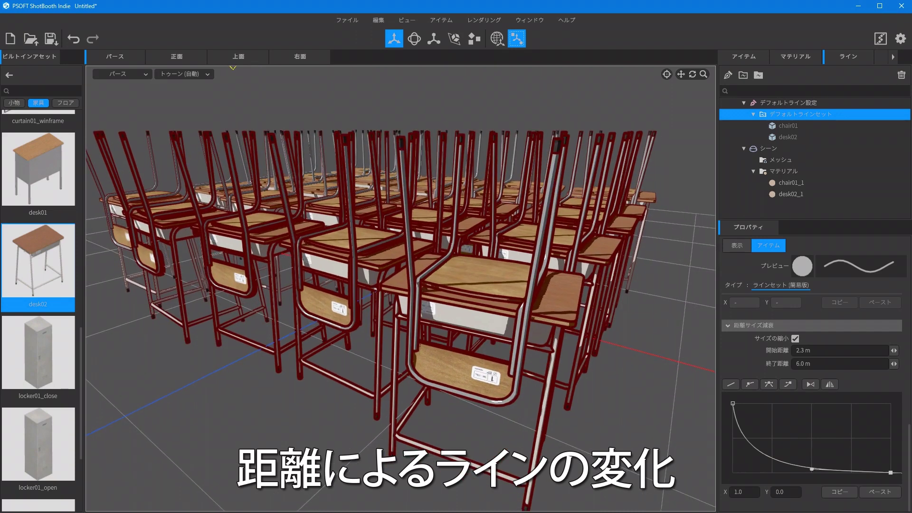
scroll(370, 297, down, 2)
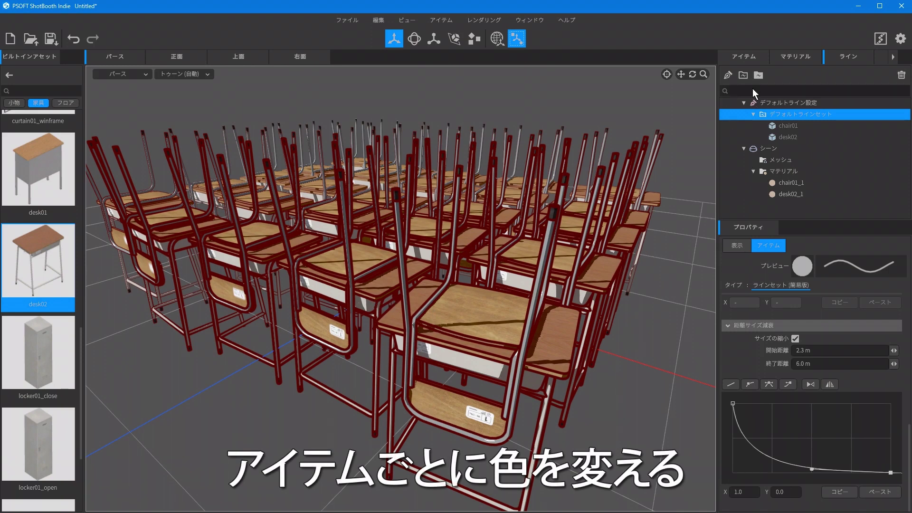
Create a simple line set and move chair01 into it from the default line set
click(744, 74)
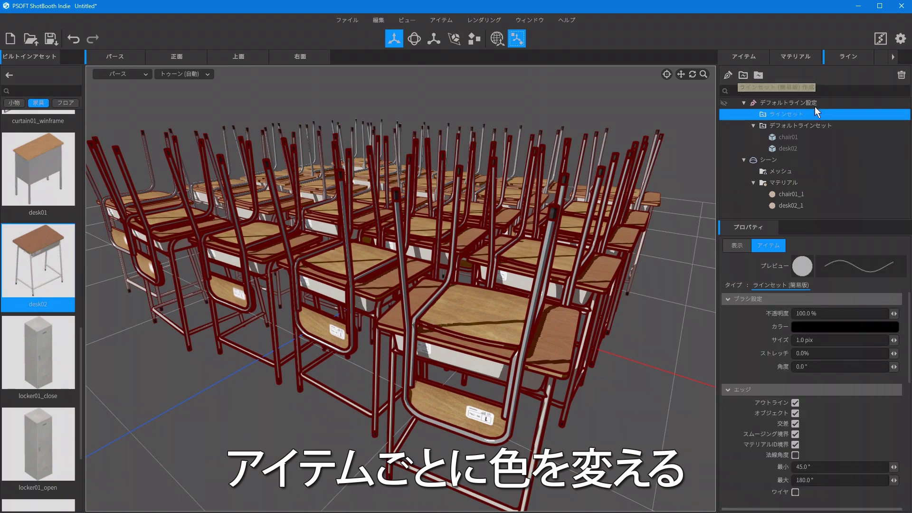
click(792, 137)
drag(792, 137, 794, 114)
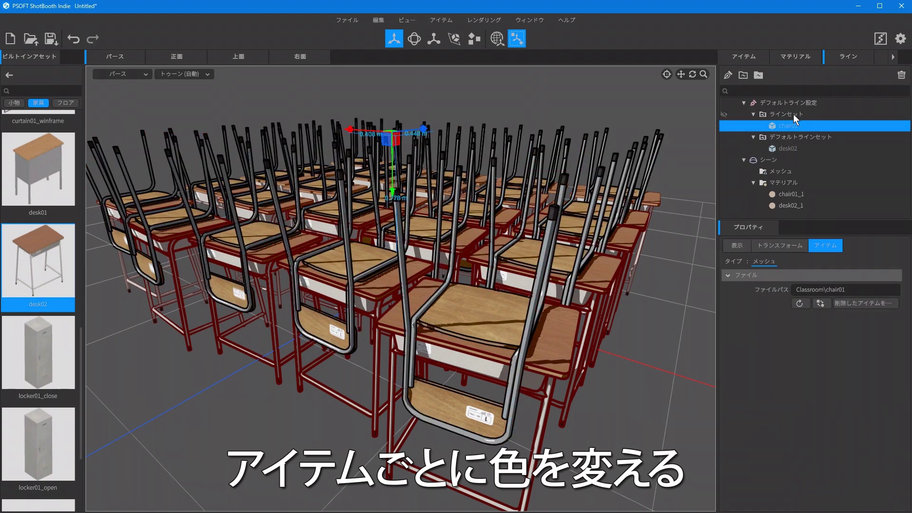
Set the brush color of the chair's line set to red #FF0000
click(794, 113)
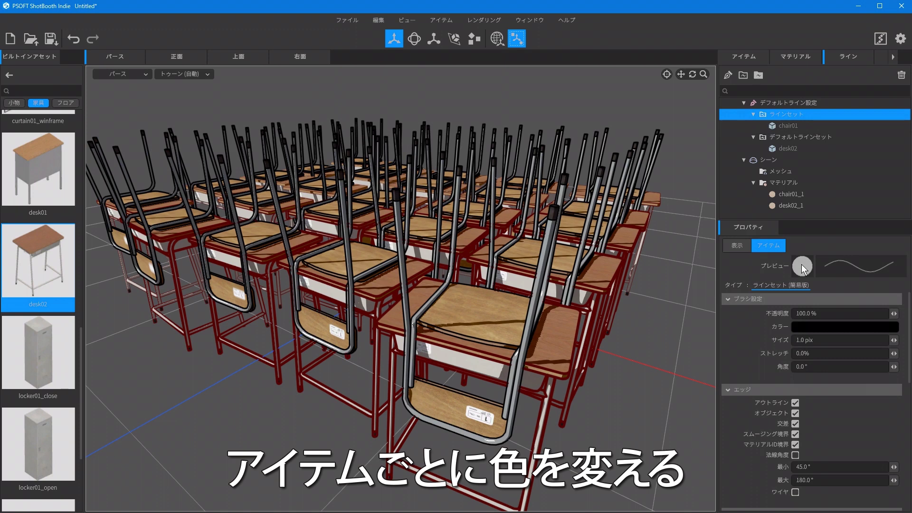
click(810, 324)
drag(810, 213, 890, 127)
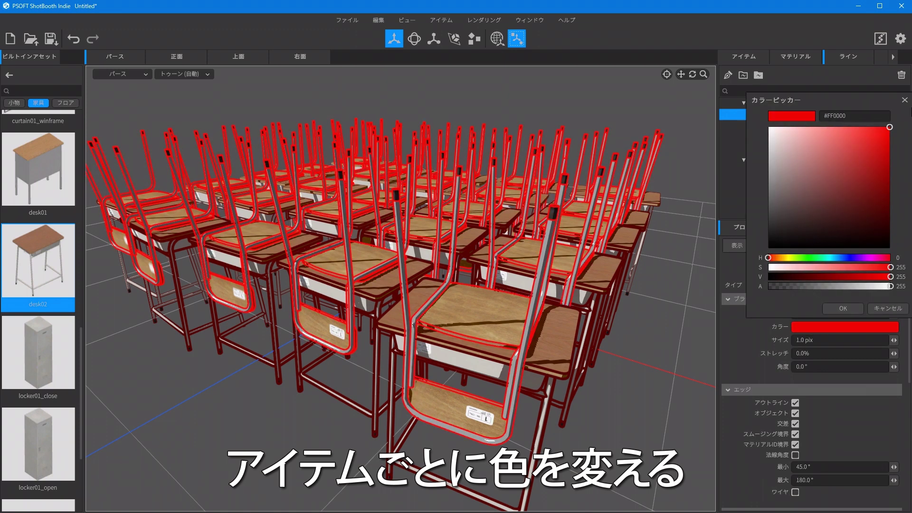
click(735, 347)
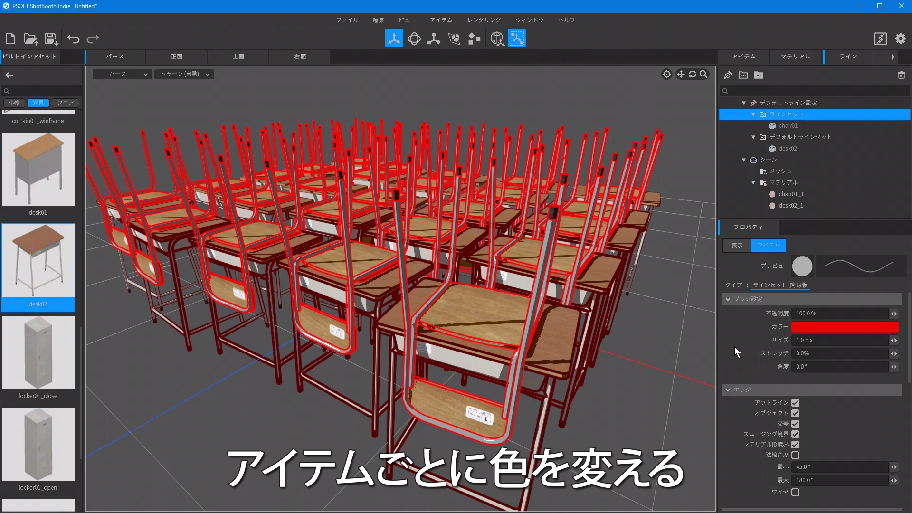
Add a full-featured line set and look through its brush, edge and attenuation settings
click(757, 76)
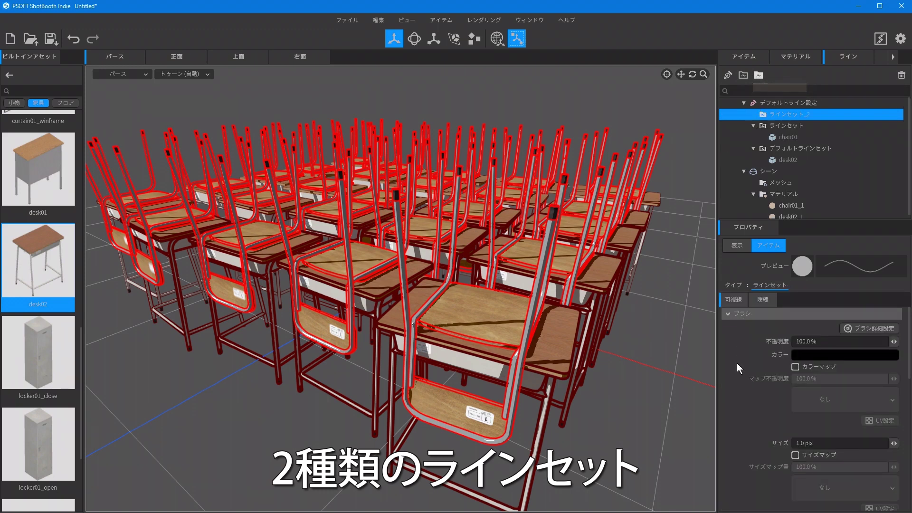
scroll(739, 377, down, 10)
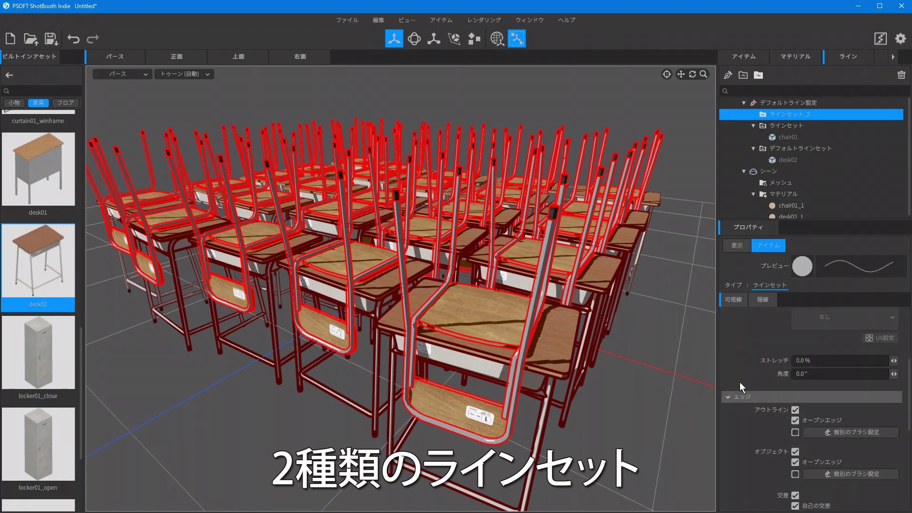
scroll(739, 385, down, 10)
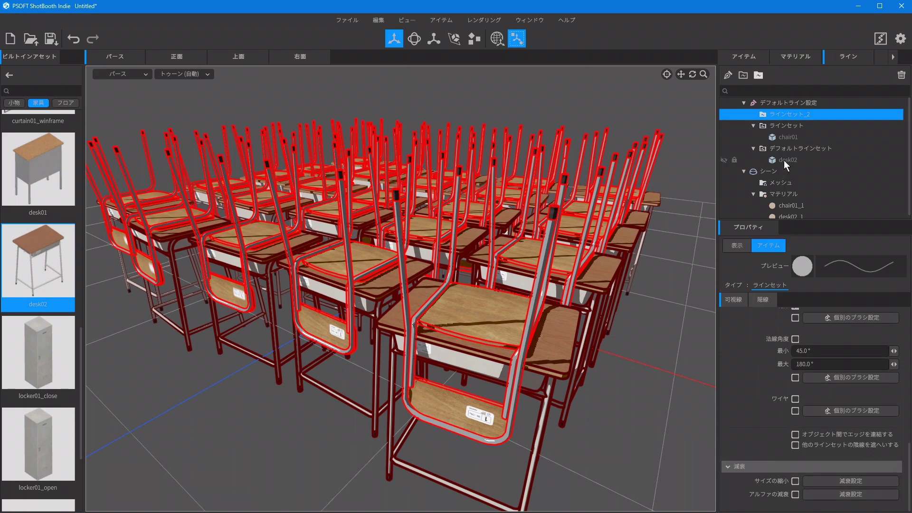
Move chair01 back into the default line set and delete the two added line sets
drag(789, 138, 789, 148)
ctrl+click(800, 115)
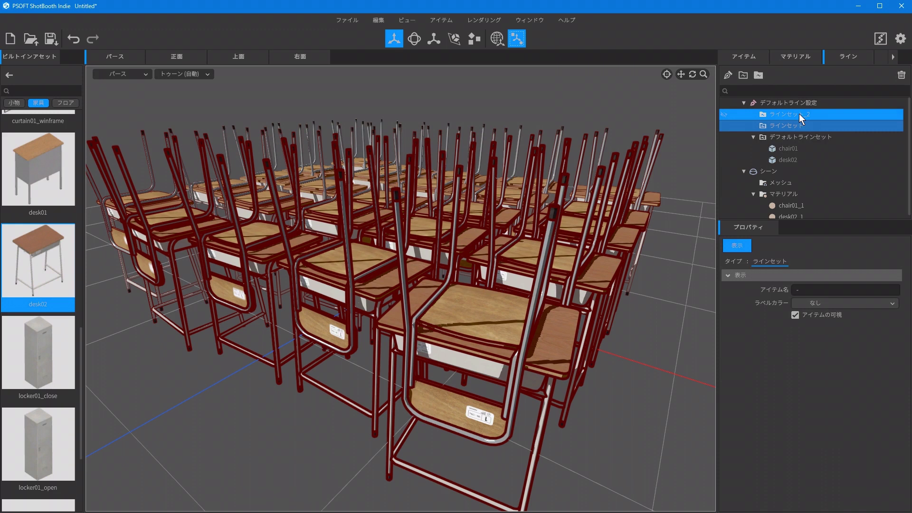
click(901, 76)
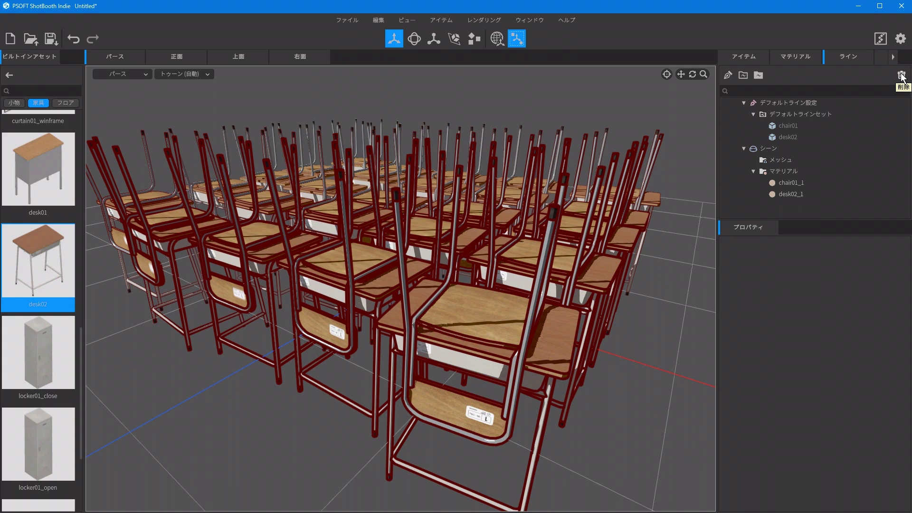
Switch the perspective viewport to the view through the scene's Camera
click(881, 41)
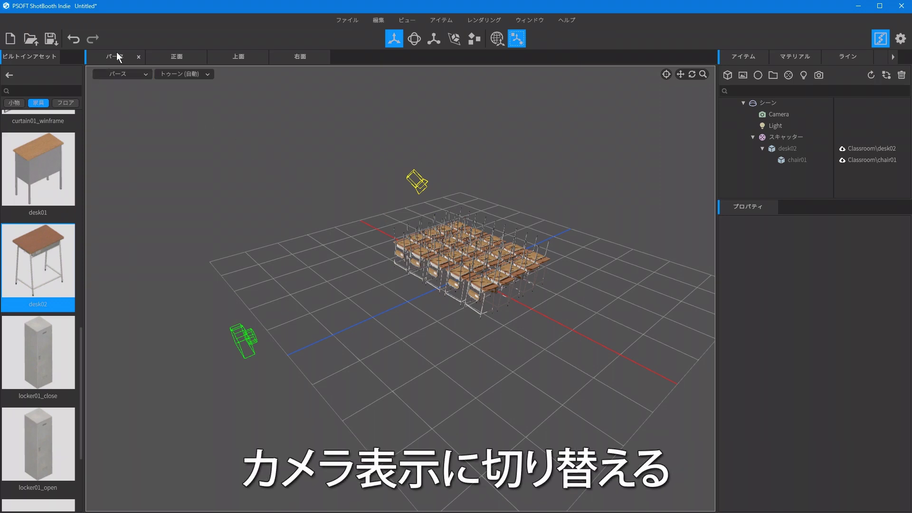
click(142, 75)
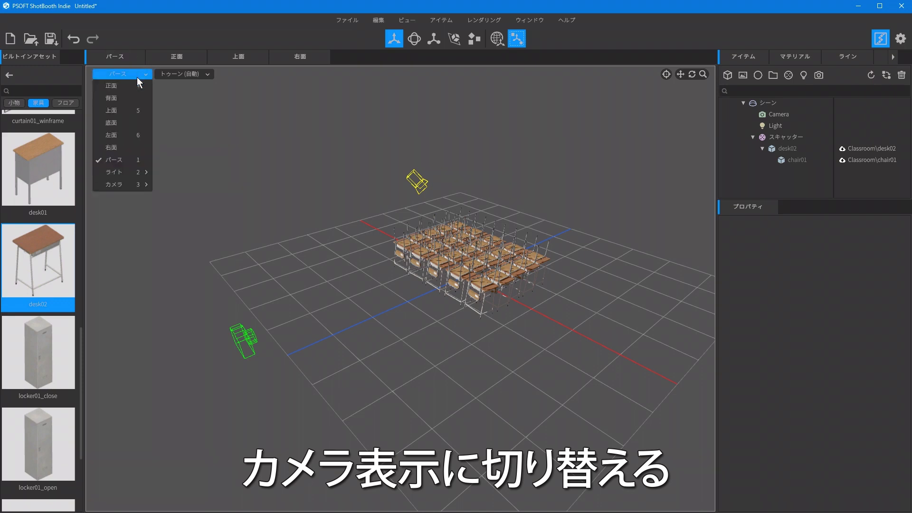
mouse_move(139, 185)
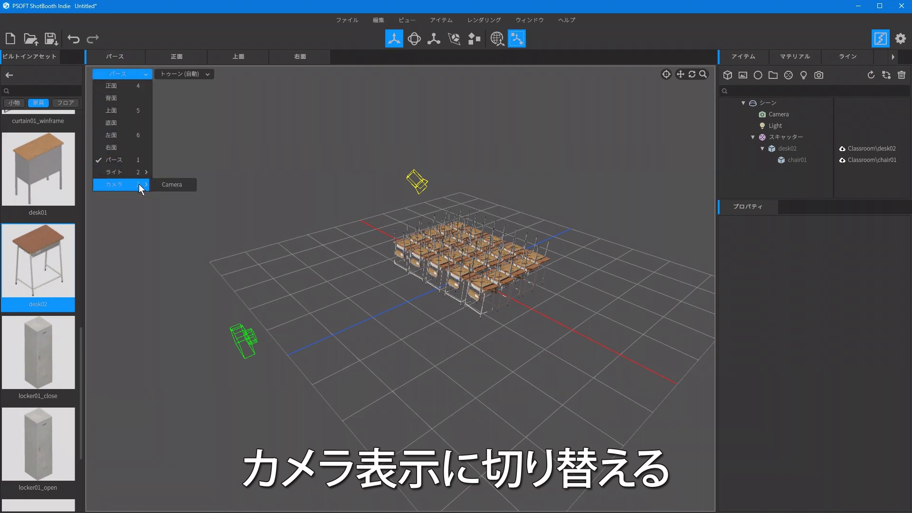
click(190, 190)
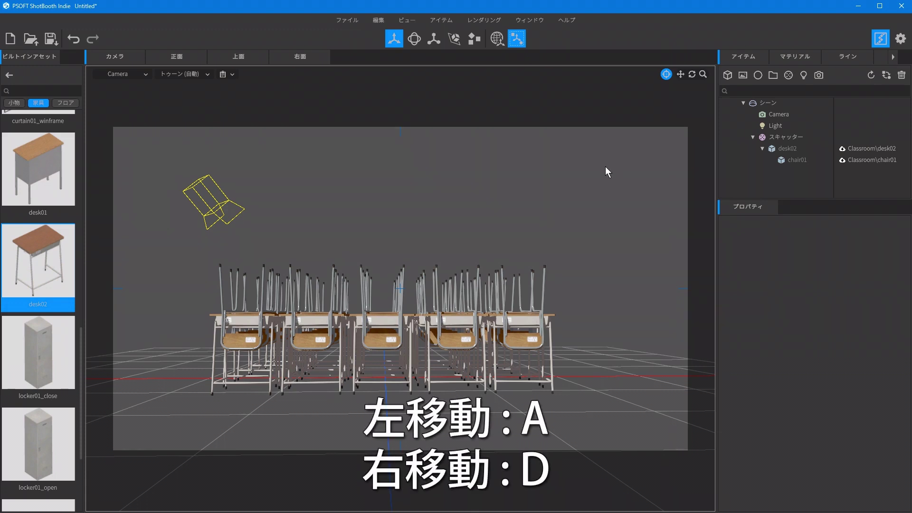
Move the camera sideways in both directions, then forward and backward in front of the rows of desks
key(a)
key(d)
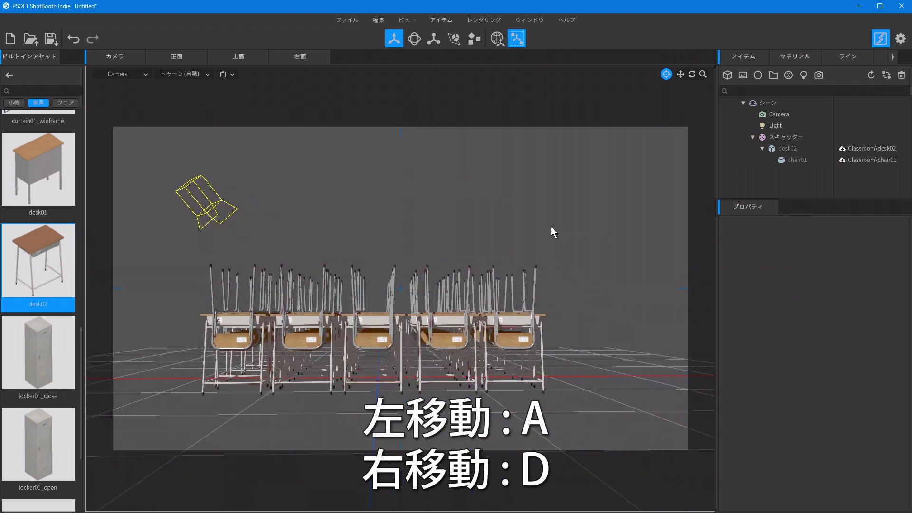
key(a)
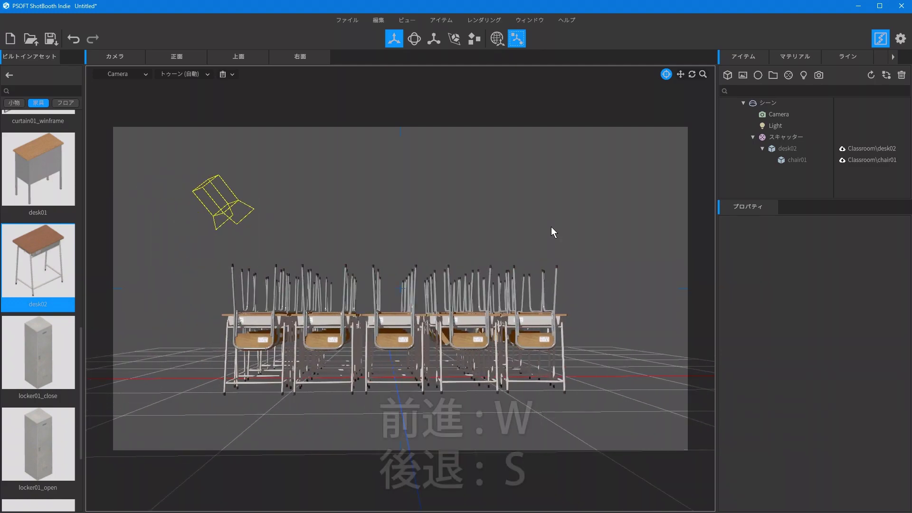
key(w)
key(s)
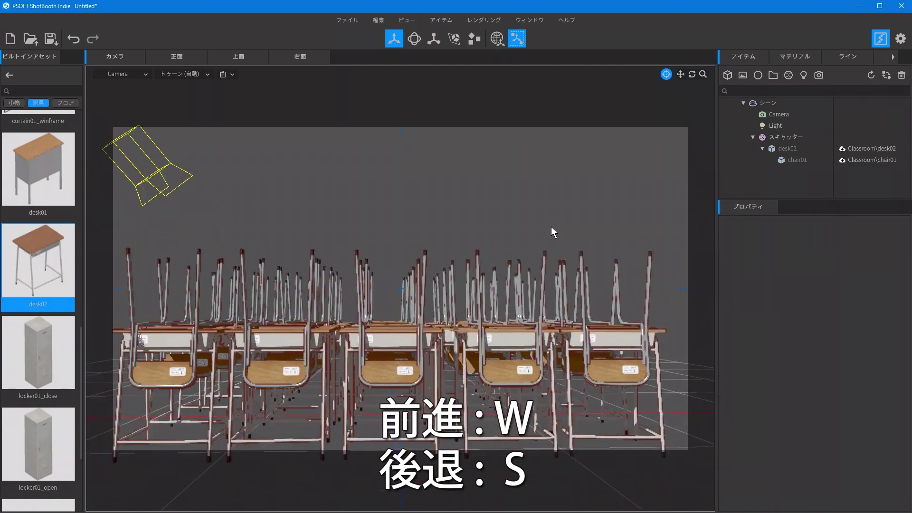
key(w)
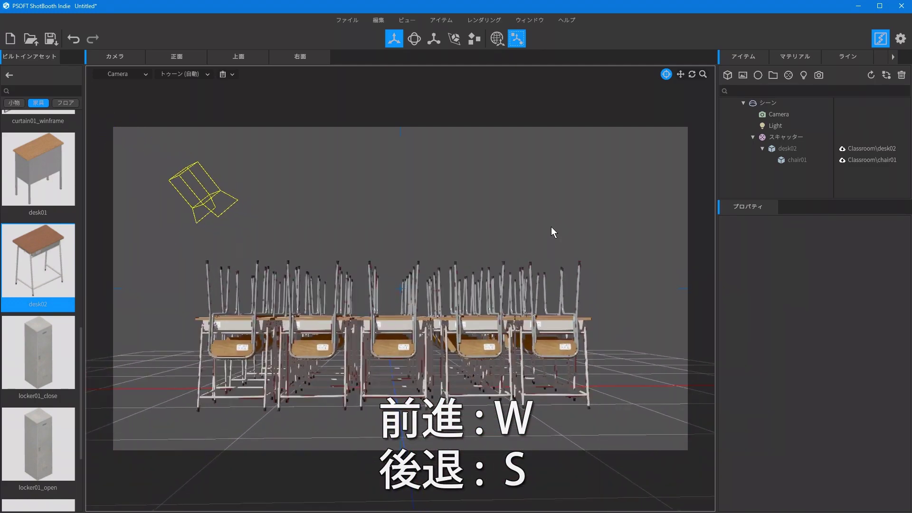
Raise and lower the camera and reframe it on the rows of desks from slightly above
key(f)
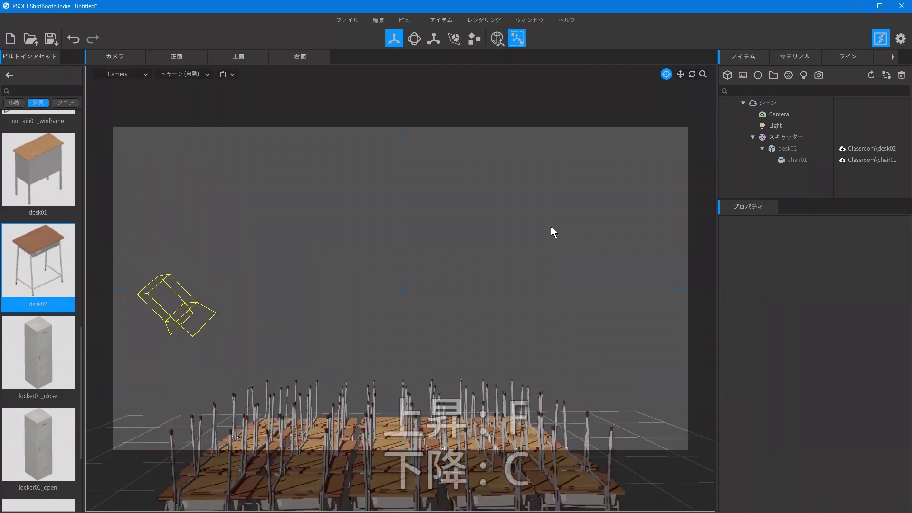
key(c)
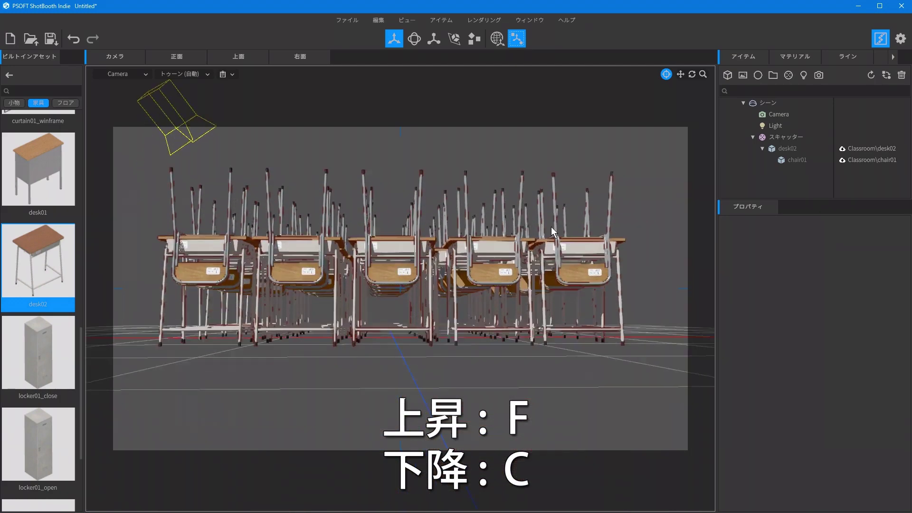
key(f)
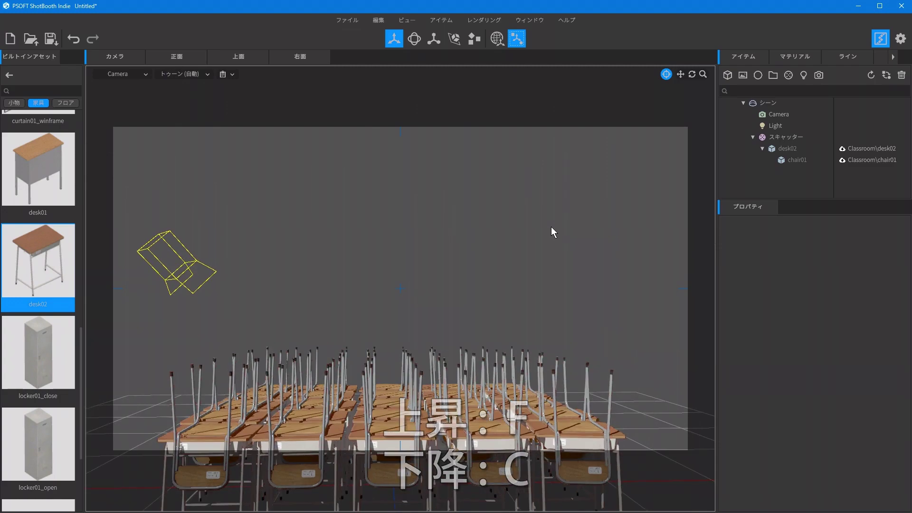
mouse_move(555, 216)
mouse_down()
mouse_move(557, 280)
mouse_move(628, 290)
mouse_move(675, 276)
mouse_move(618, 266)
mouse_move(570, 238)
mouse_move(547, 267)
mouse_move(556, 281)
mouse_move(557, 222)
mouse_up()
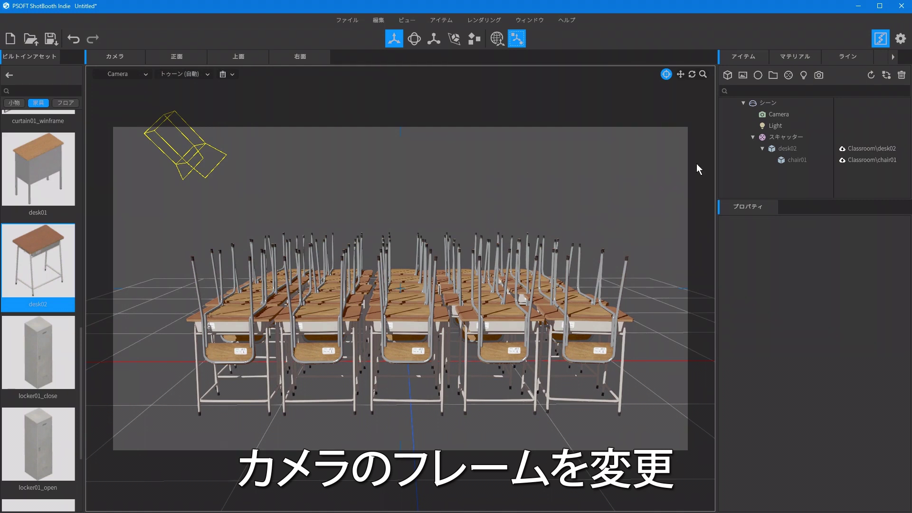
Reduce the Camera's frame height to 908 pix, and apply the A4 (350 DPI) frame preset in portrait format
click(801, 115)
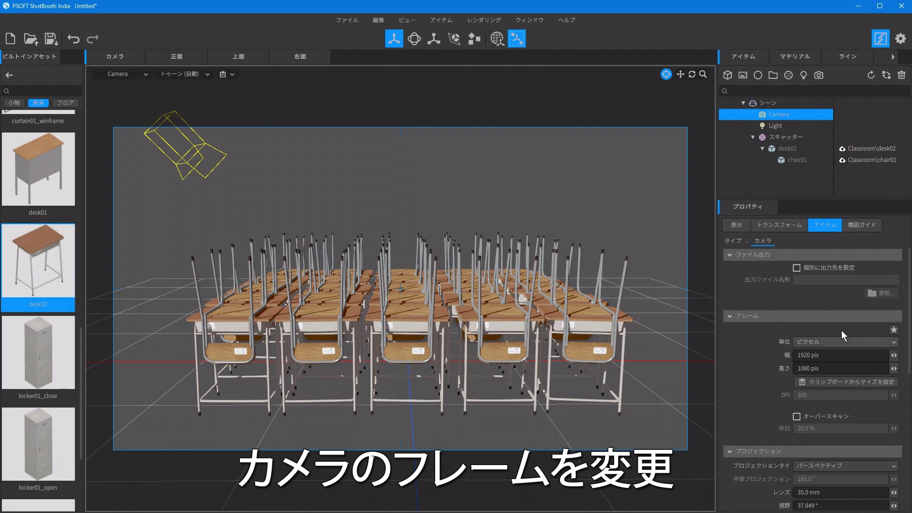
mouse_move(893, 370)
mouse_down()
mouse_move(780, 370)
mouse_move(894, 370)
mouse_up()
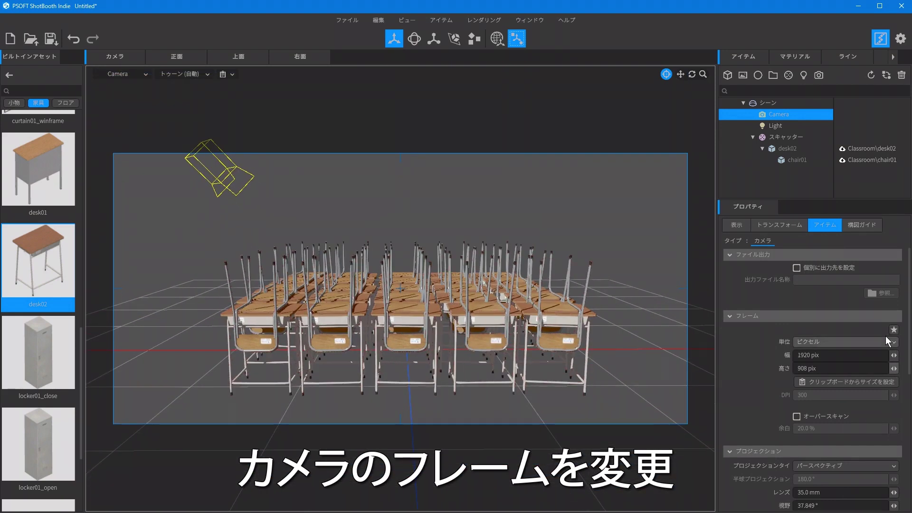
click(894, 330)
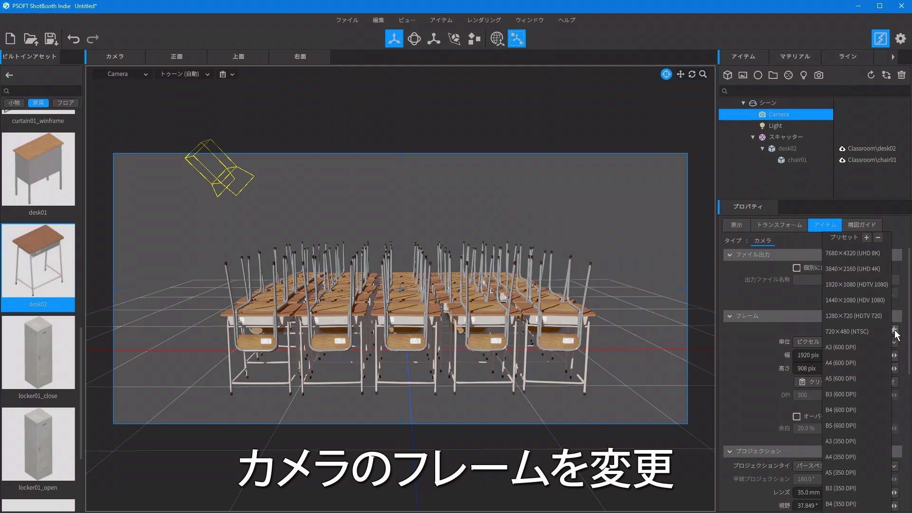
click(868, 456)
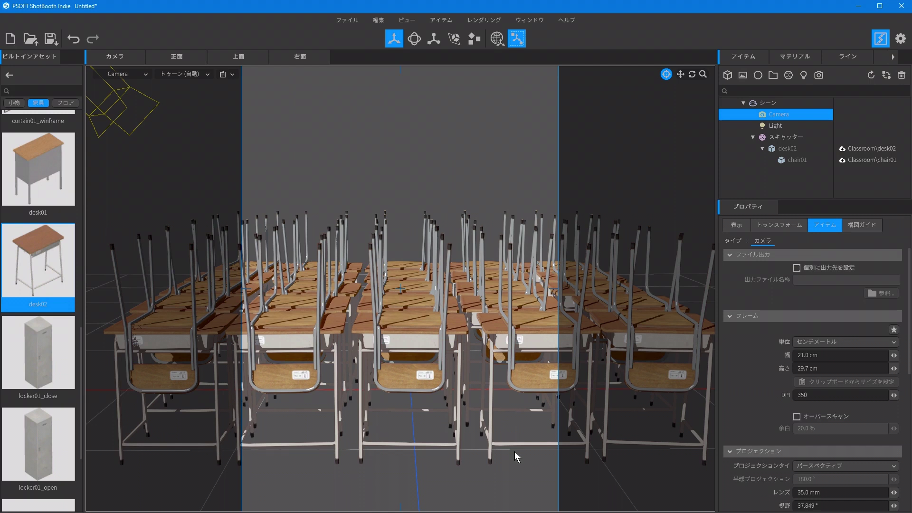
Increase the camera movement speed to 200% and move the camera quickly sideways past the desks and back
scroll(515, 452, up, 1)
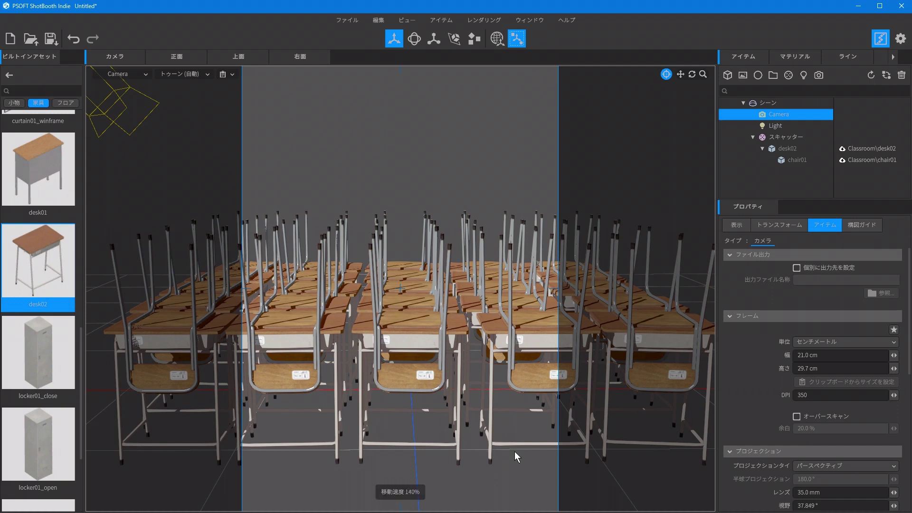
key(a)
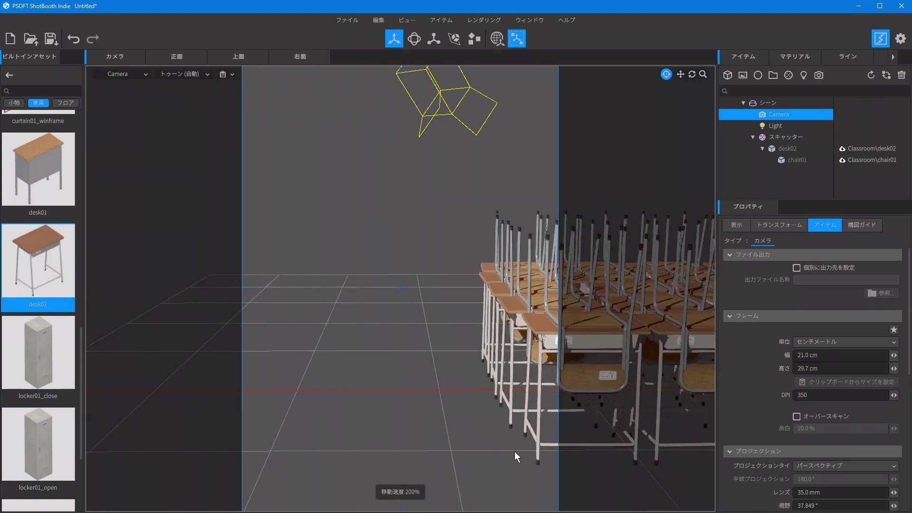
key(d)
key(s)
key(a)
key(d)
key(w)
Deselect the Camera, reduce the movement speed to 10% and shift the camera slowly sideways along the desks
click(515, 452)
scroll(515, 451, up, 1)
scroll(514, 451, down, 8)
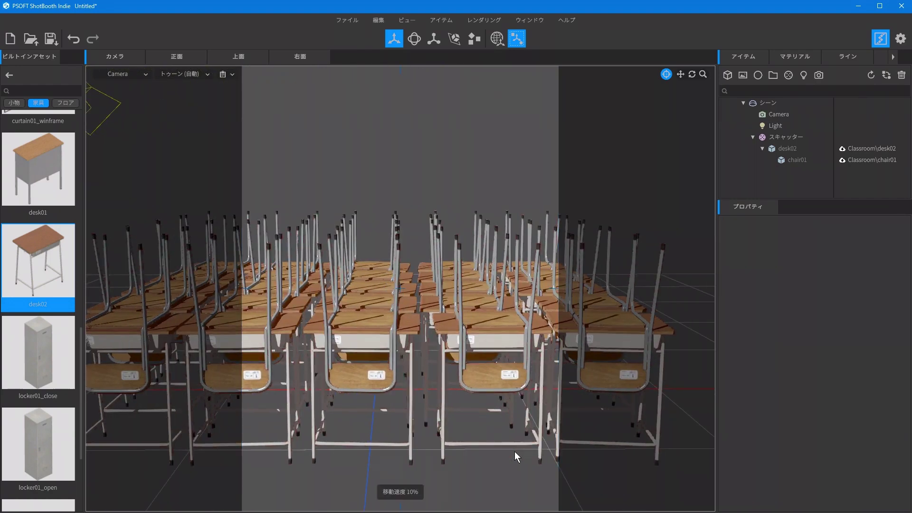
key(w)
key(d)
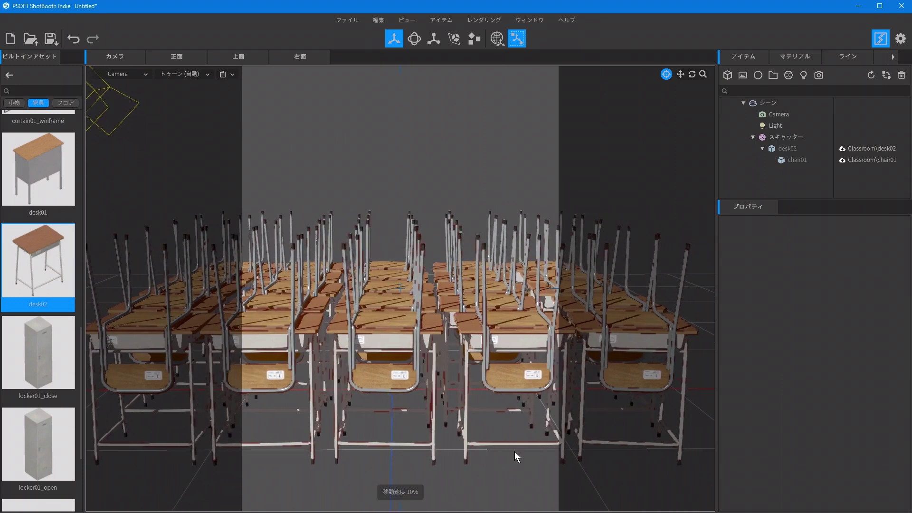
key(a)
Raise the movement speed to 130% and fly the camera to a high corner view at about X 4.7 m, Y 2.3 m, Z 2.4 m
scroll(515, 452, up, 6)
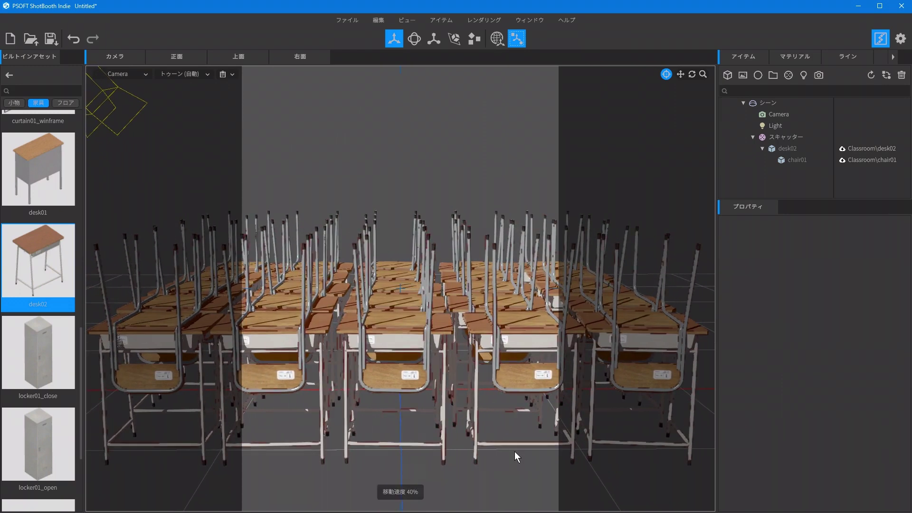
key(a)
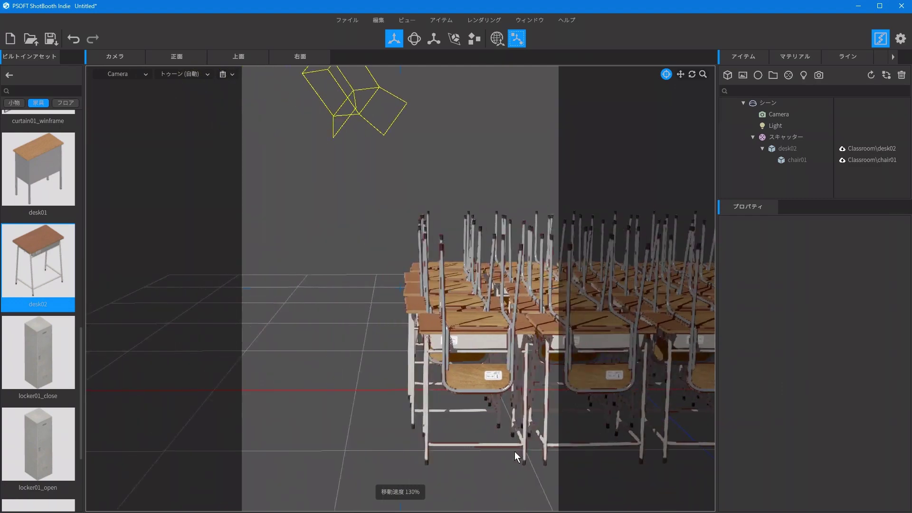
key(d)
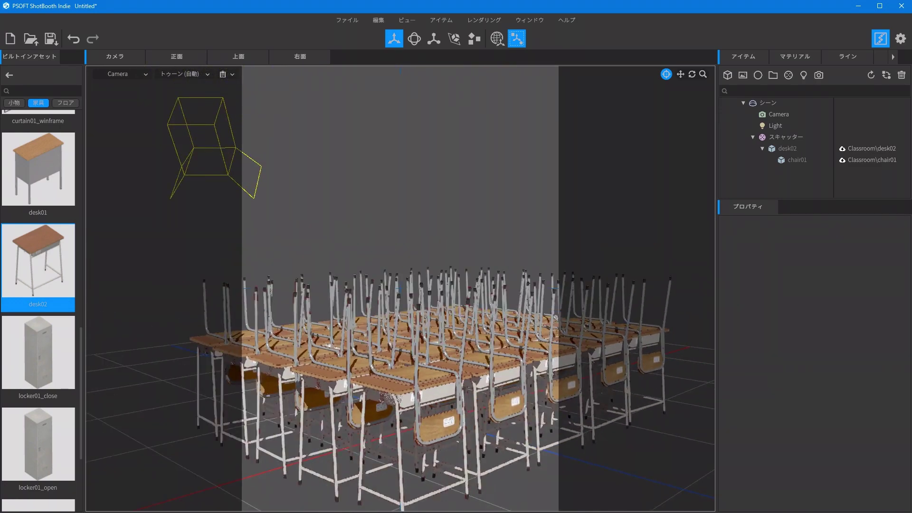
key(w)
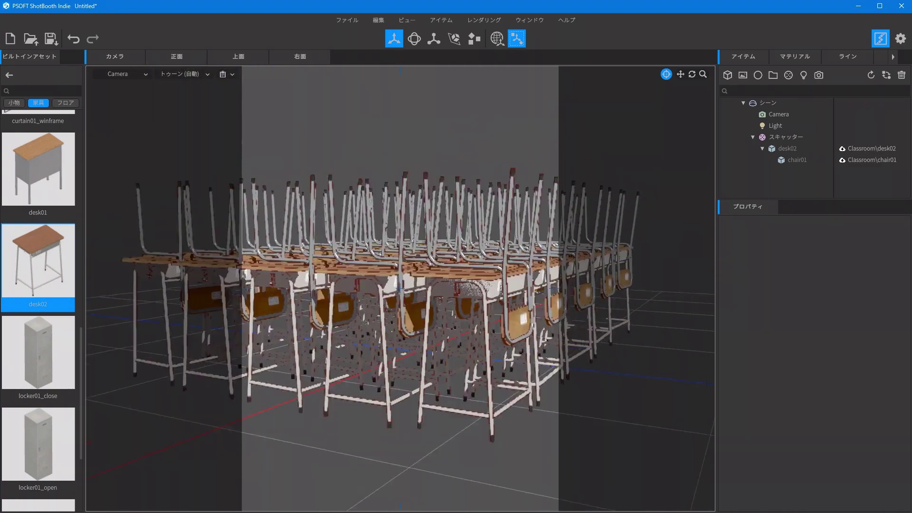
key(s)
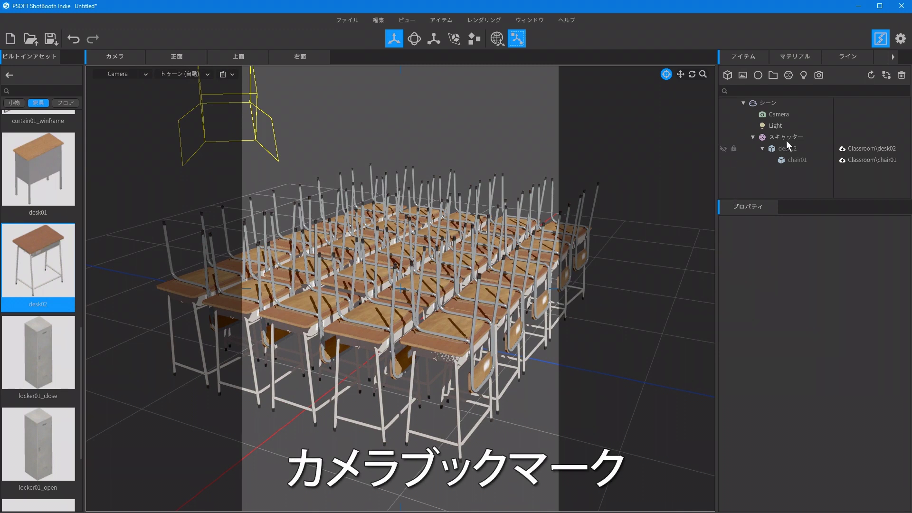
Bookmark the Camera's current placement, plus a second, lower viewpoint at about X -3.1 m, Y 1.2 m, Z 3.1 m
click(801, 117)
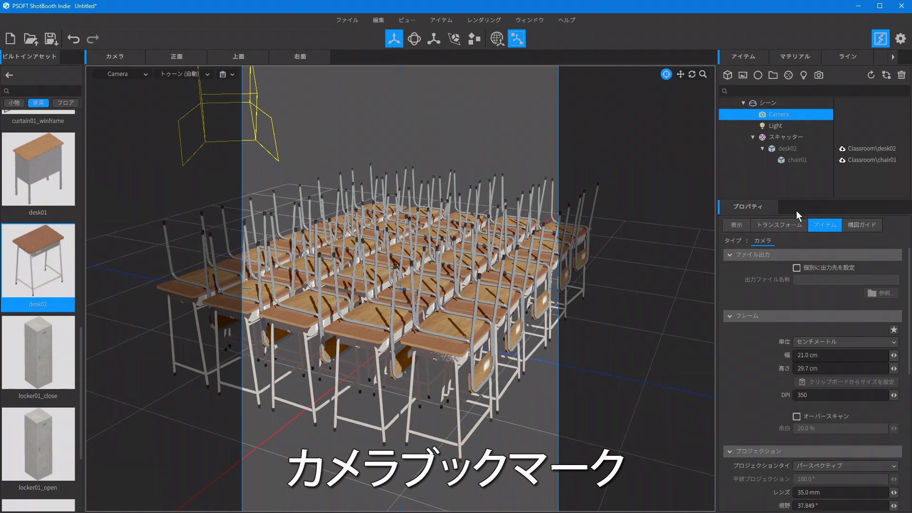
click(788, 225)
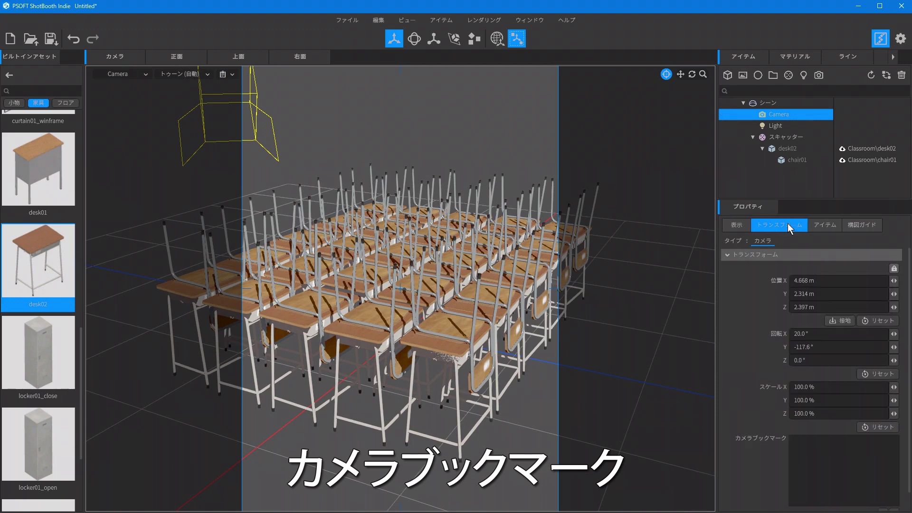
scroll(763, 345, down, 1)
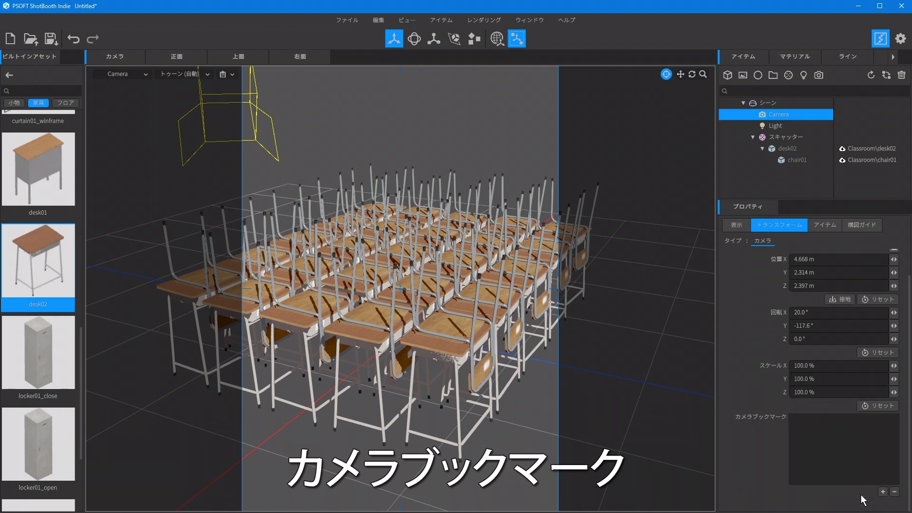
click(882, 492)
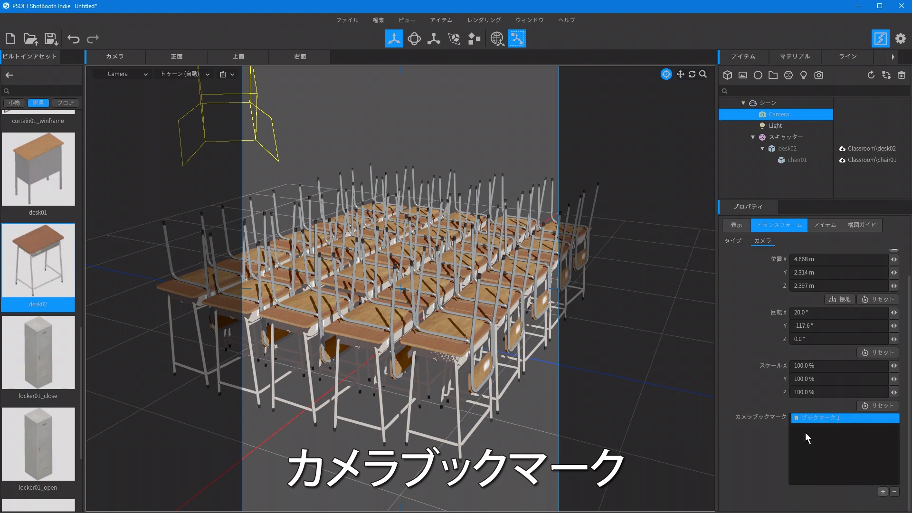
drag(527, 403, 427, 390)
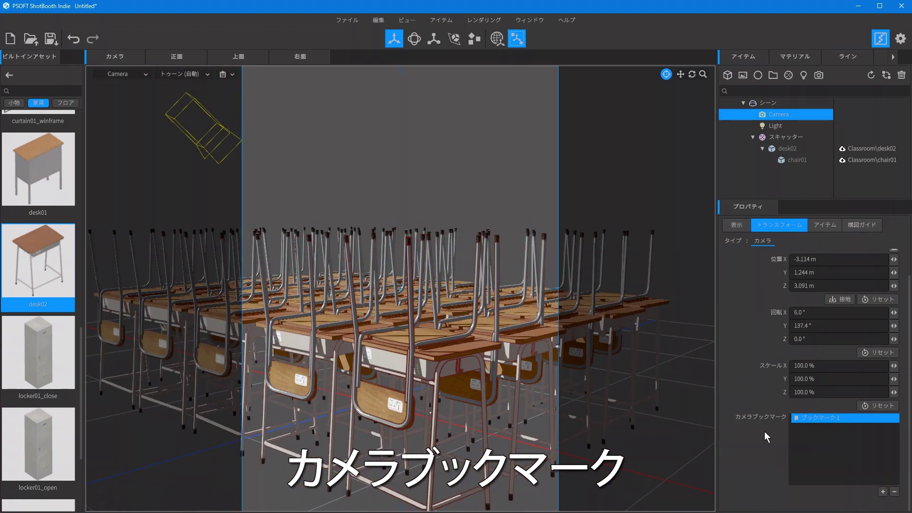
click(883, 491)
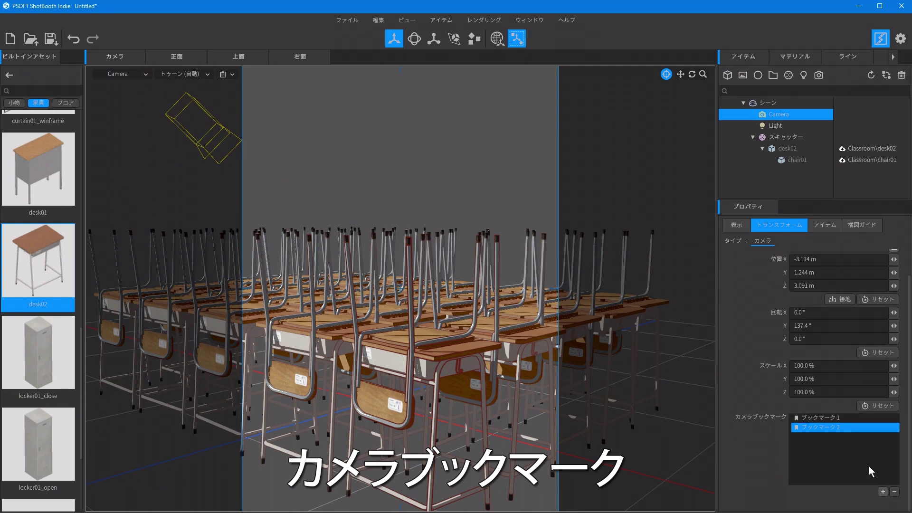
Switch back and forth between the two camera bookmarks, ending on ブックマーク 1
click(847, 417)
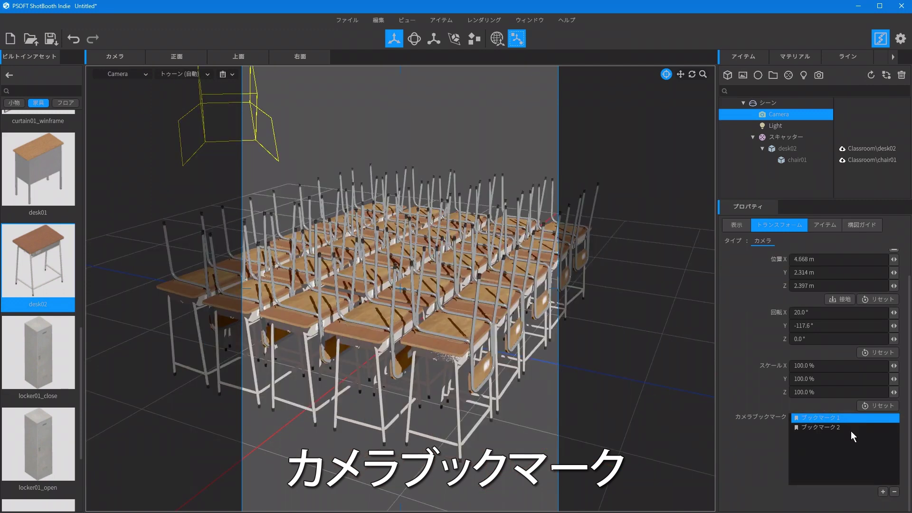
click(851, 427)
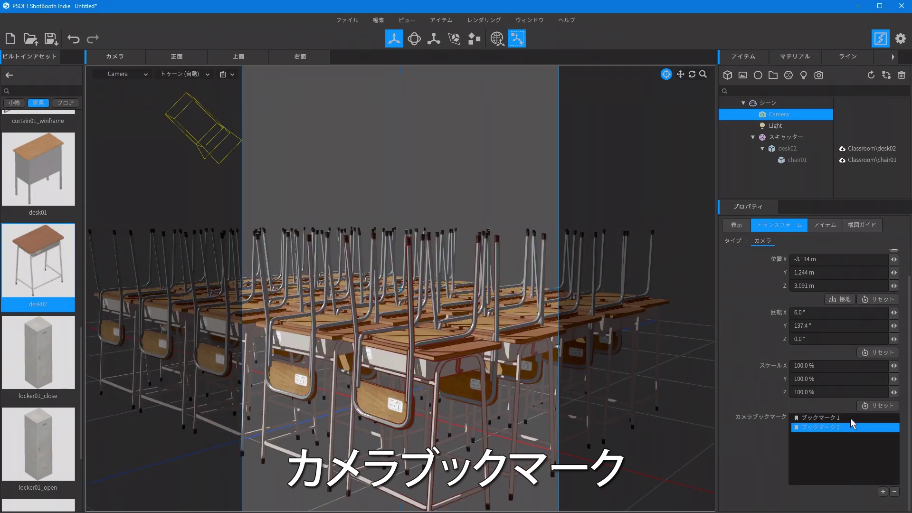
click(850, 418)
click(851, 429)
click(847, 418)
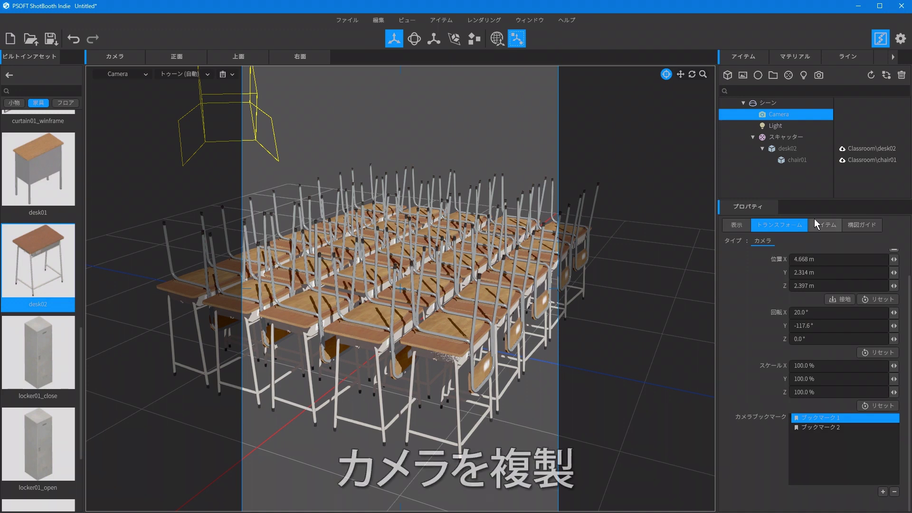
Duplicate the Camera item in the scene
right_click(798, 114)
mouse_move(799, 114)
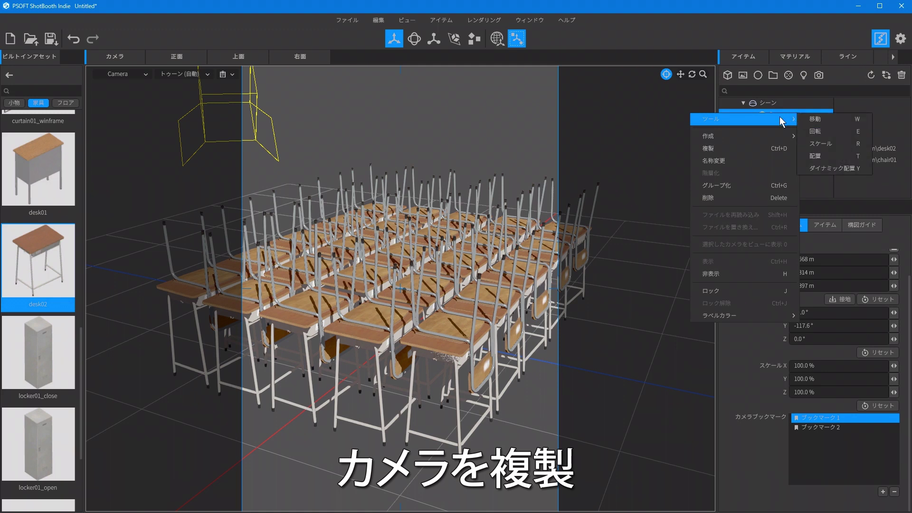
click(750, 150)
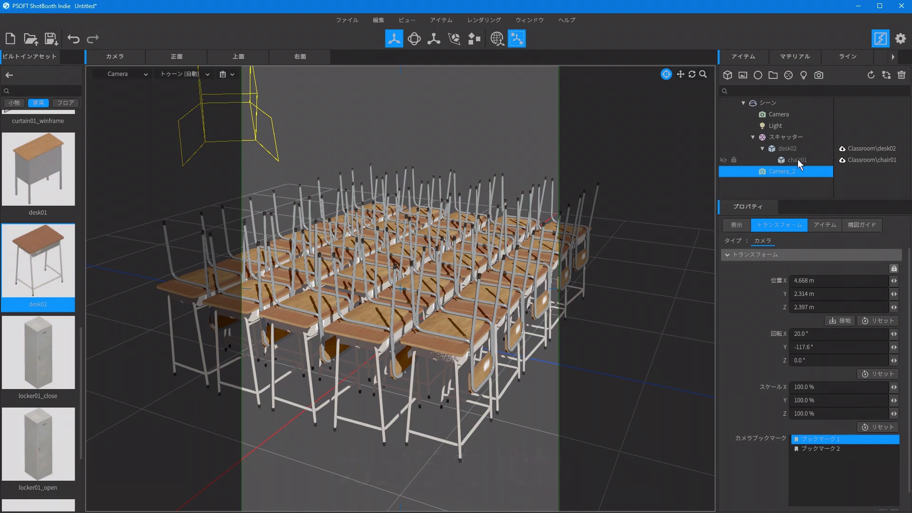
Move the original Camera to ブックマーク 2 and apply the 3840×2160 (UHD 4K) preset to its frame
click(796, 114)
click(811, 449)
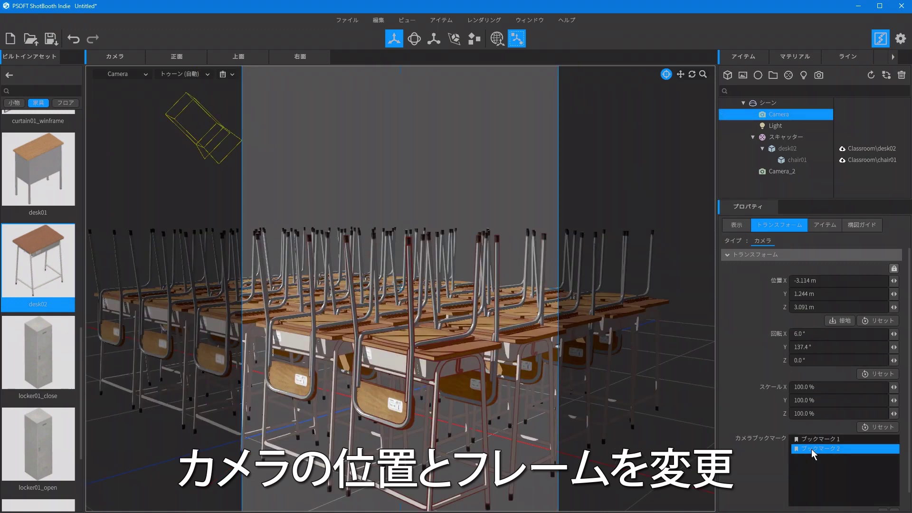
click(825, 228)
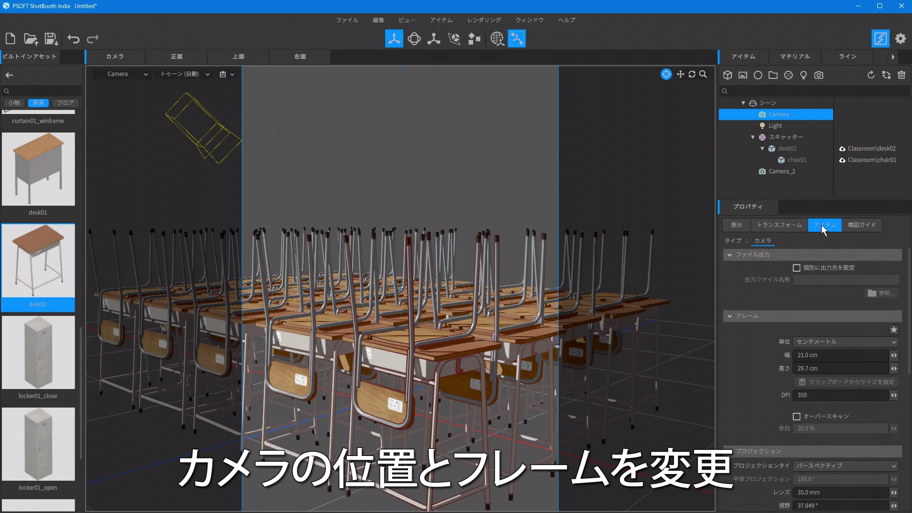
click(894, 329)
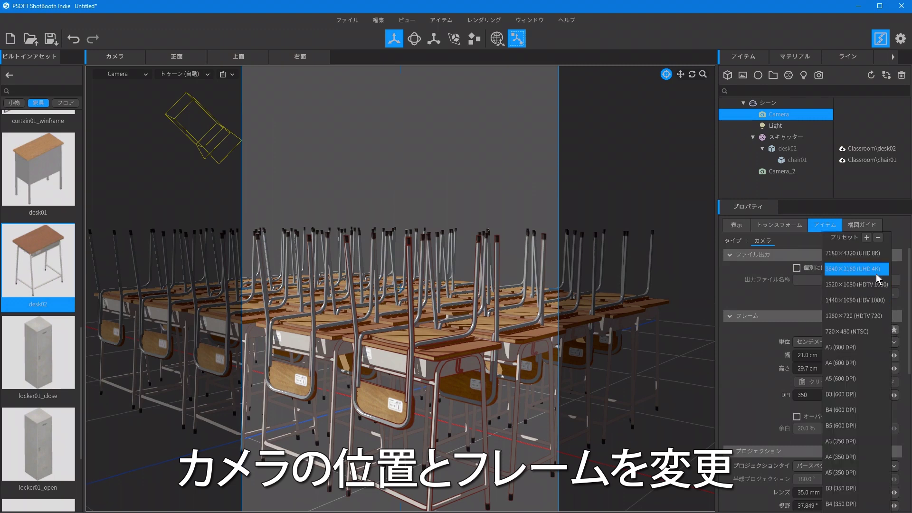
click(874, 270)
drag(653, 292, 625, 278)
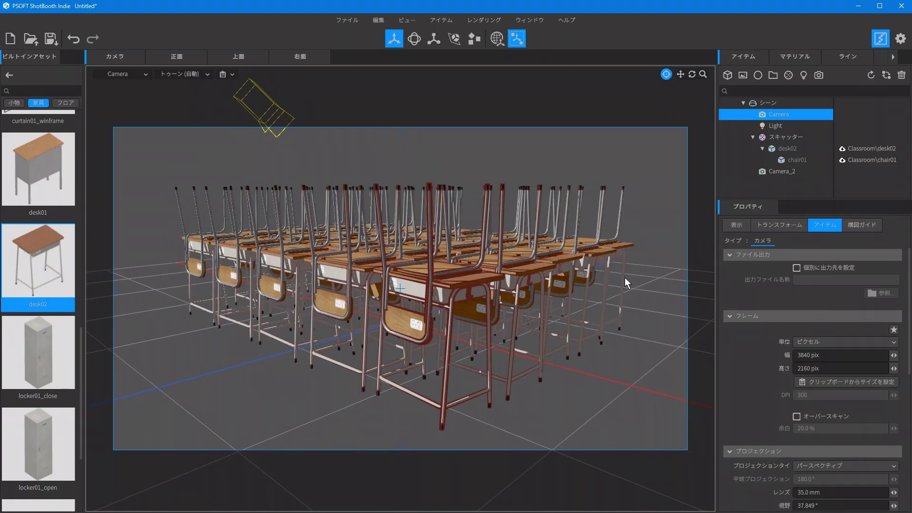
Compare the views of Camera_2 and Camera in the viewport, ending on Camera
click(140, 76)
mouse_move(122, 184)
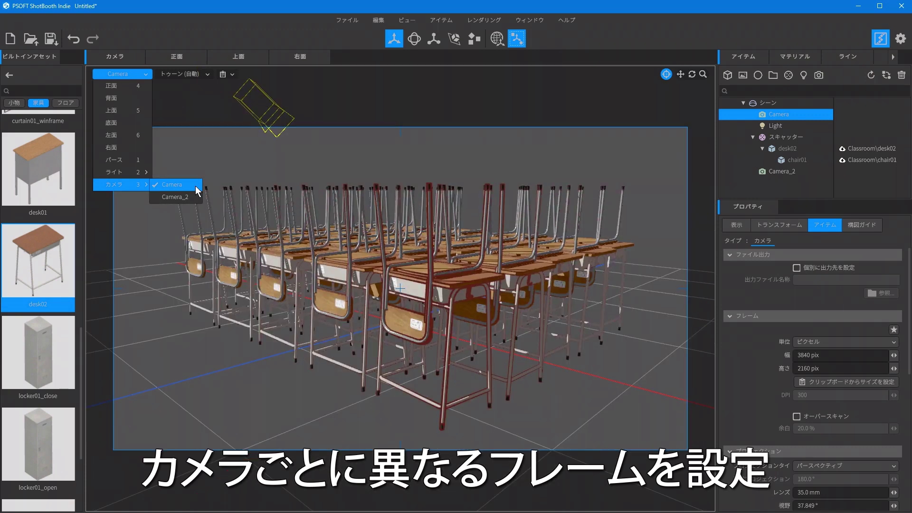
click(196, 197)
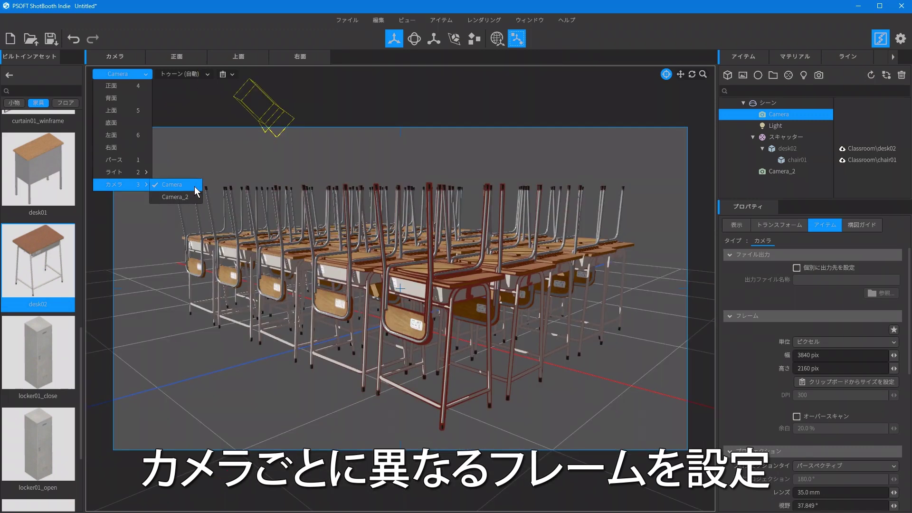
click(195, 186)
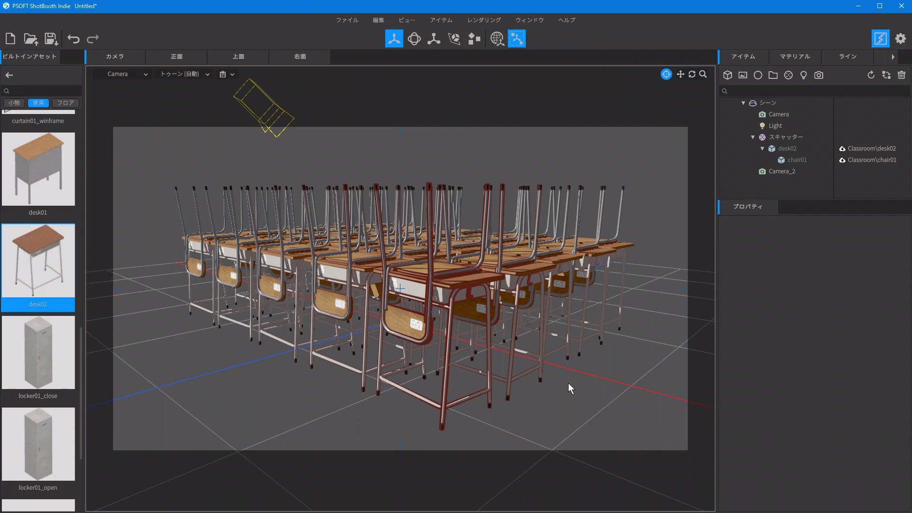
Select the Light above the desks and rotate it with the rotation tool
click(268, 116)
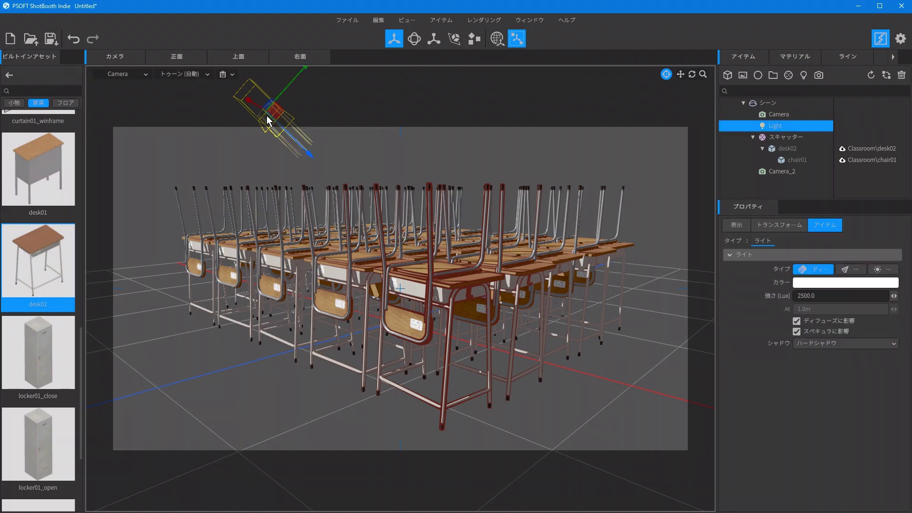
click(414, 39)
mouse_move(307, 117)
mouse_down()
mouse_move(147, 120)
mouse_move(320, 124)
mouse_move(264, 118)
mouse_up()
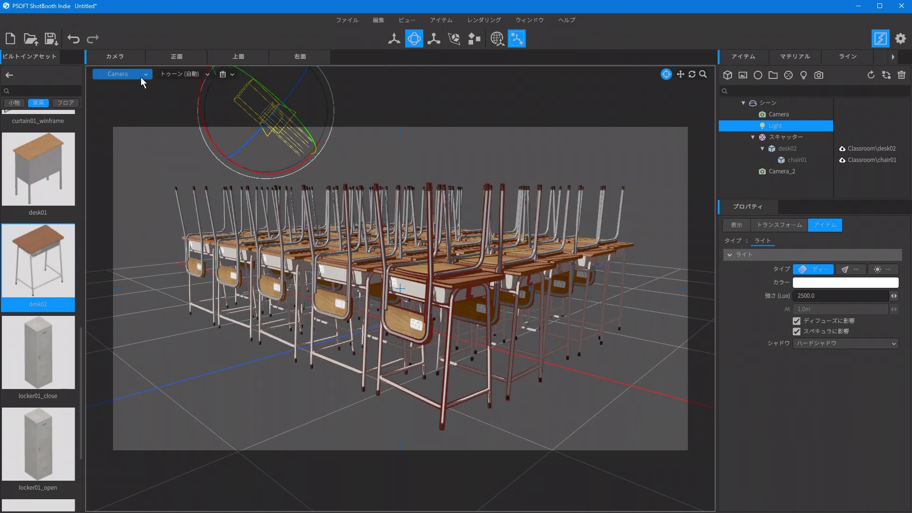
Switch the viewport to the Light's own viewpoint and aim the light diagonally down over the desks
click(141, 75)
mouse_move(138, 172)
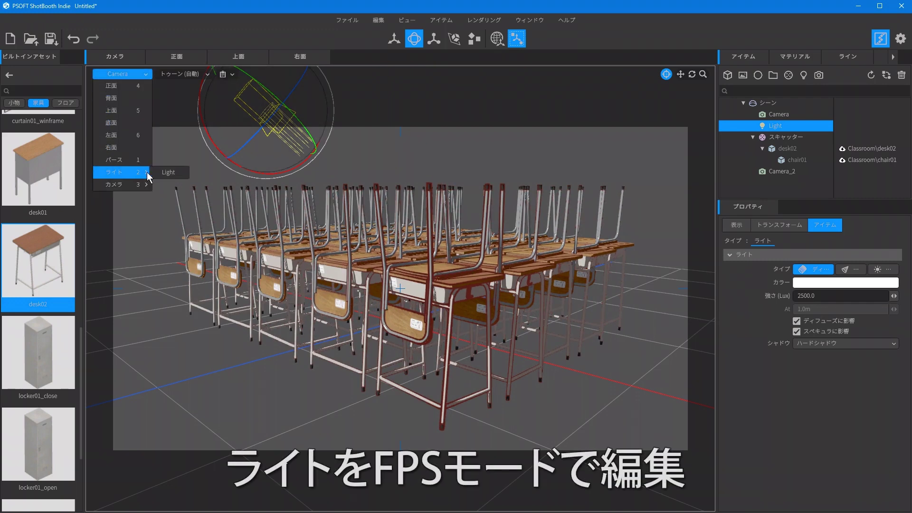
click(181, 172)
click(181, 172)
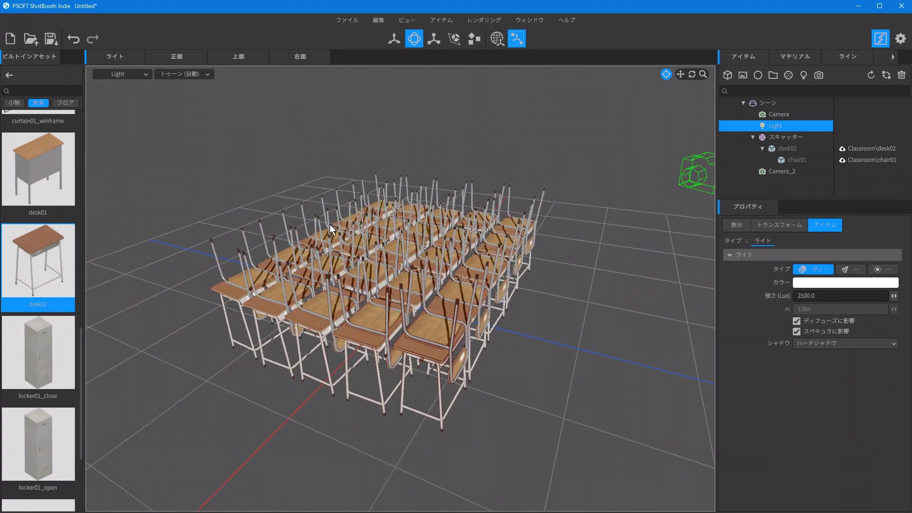
Return the viewport to the Camera's view and deselect the Light
click(138, 74)
mouse_move(140, 185)
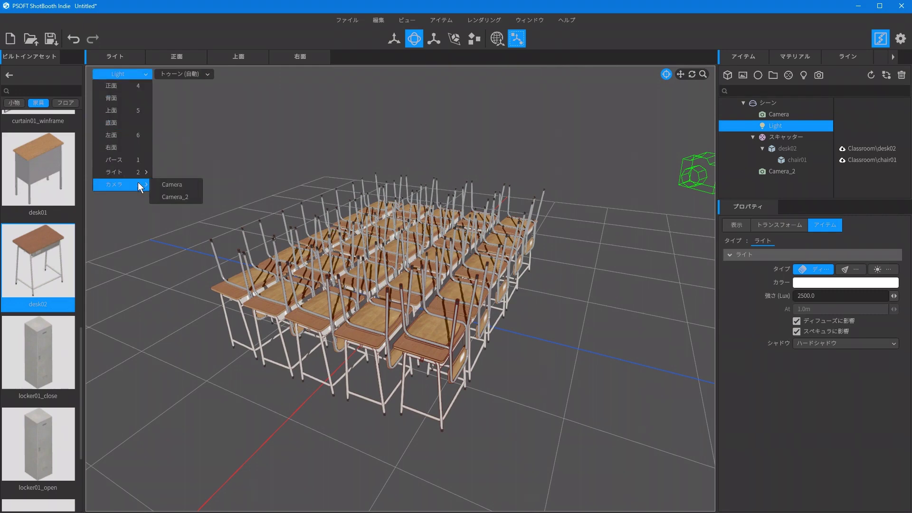
click(170, 186)
click(207, 366)
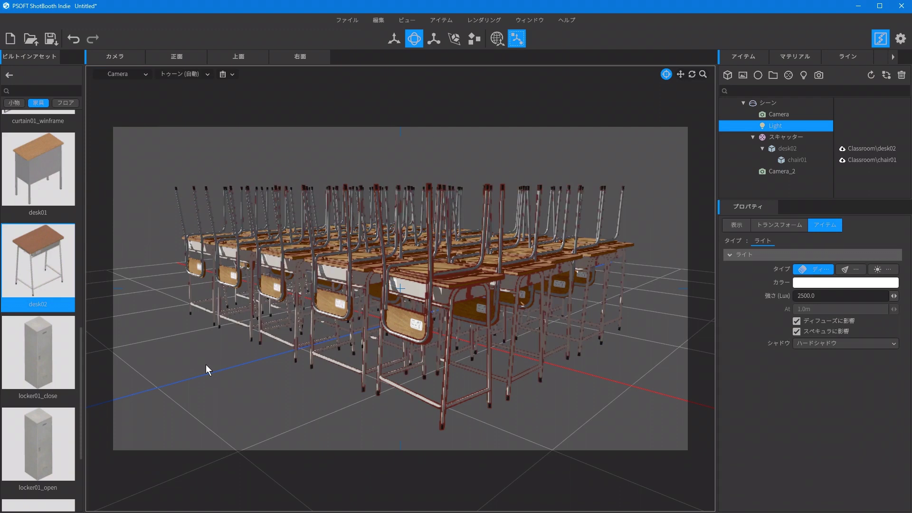
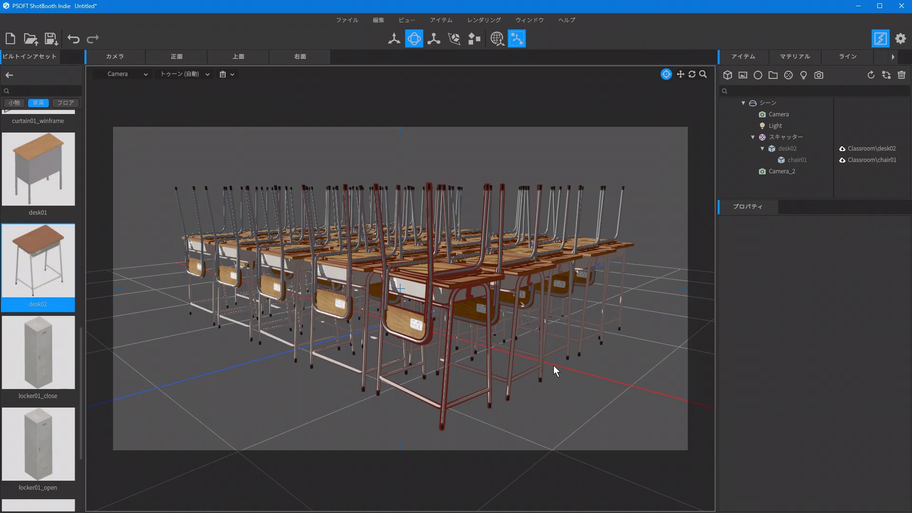
Enlarge the rendering settings area and set the file output destination to C:\ShotBooth_Tutorial
drag(715, 181, 611, 184)
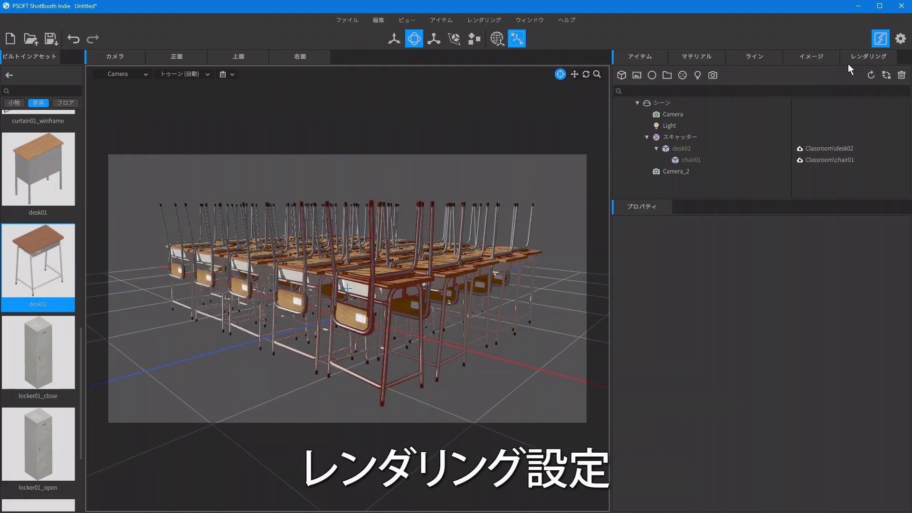
click(874, 57)
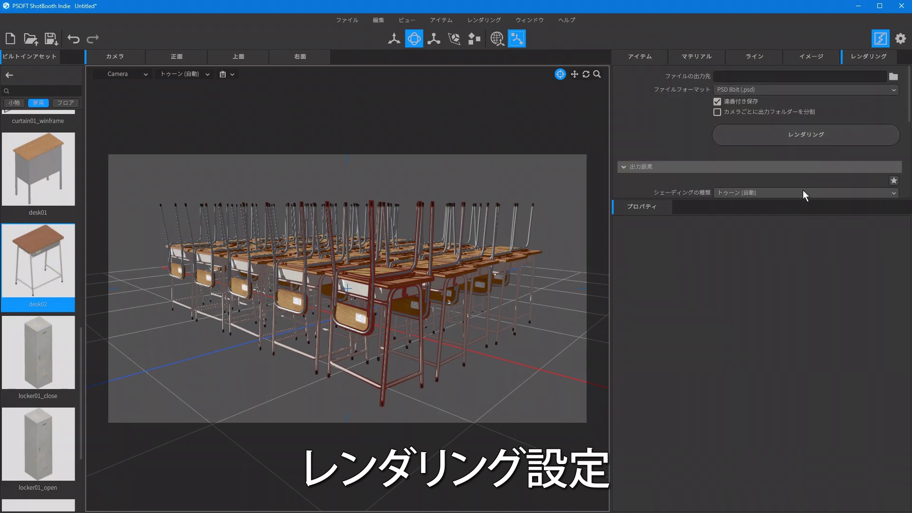
drag(794, 200, 795, 455)
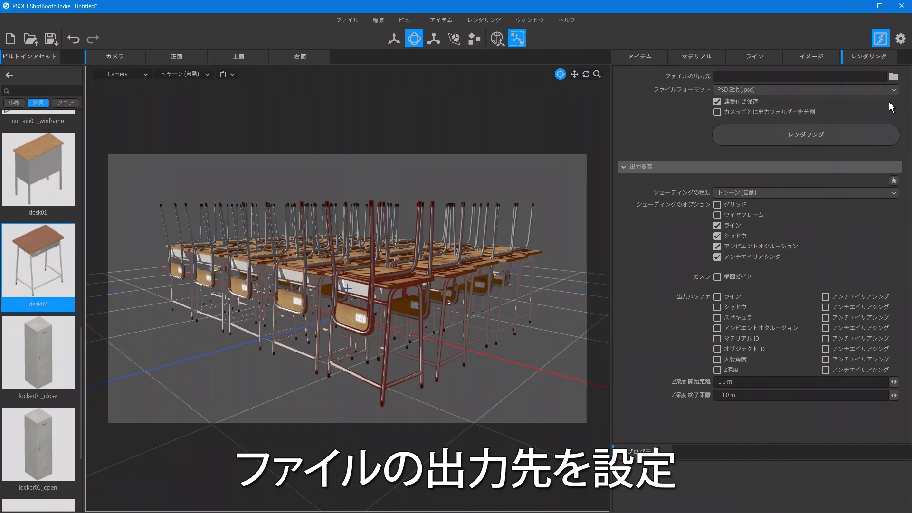
click(893, 77)
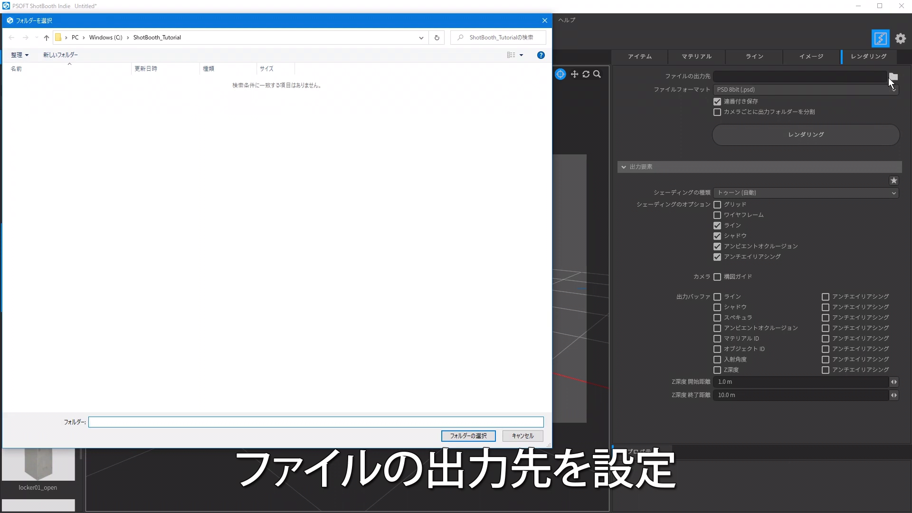
click(469, 436)
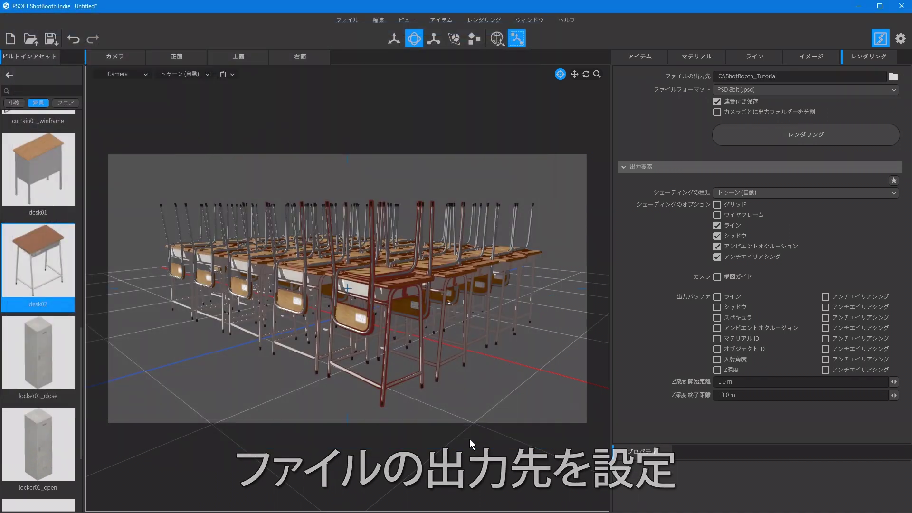
Render both cameras as PSD 8bit files and view the images in the ShotBooth_Tutorial folder
click(731, 138)
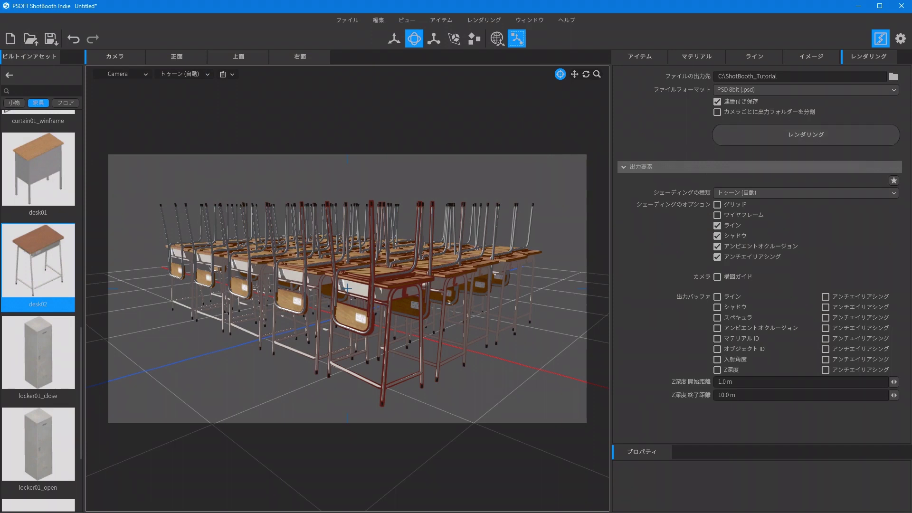
drag(811, 143, 316, 95)
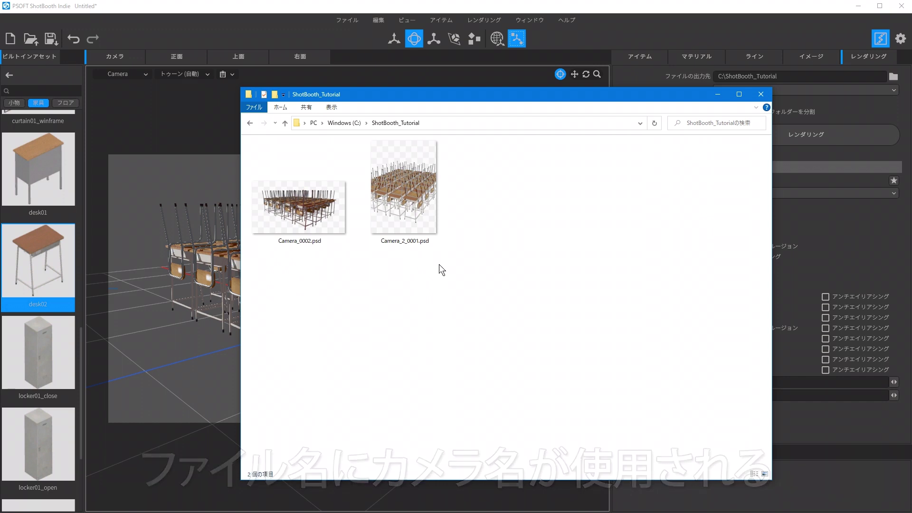
drag(469, 98, 572, 110)
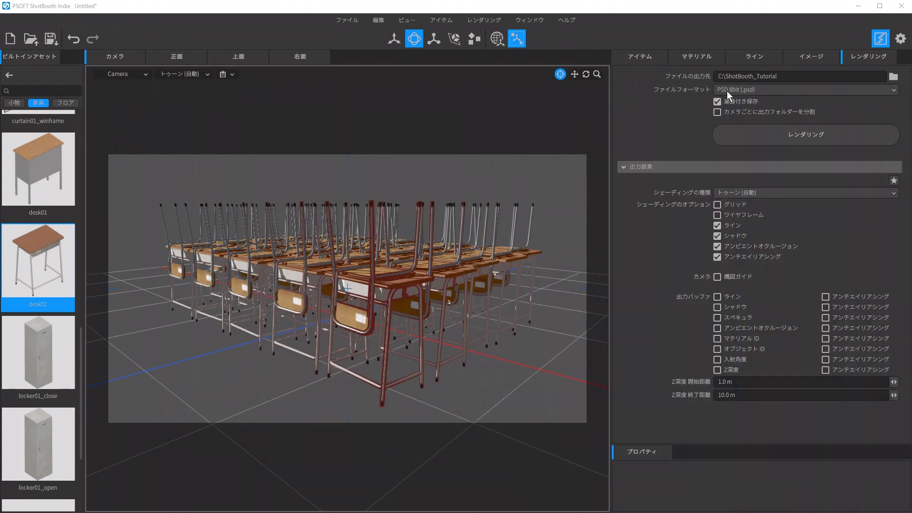
Enable an individual output destination for Camera and name its output file 机右
click(643, 58)
click(677, 114)
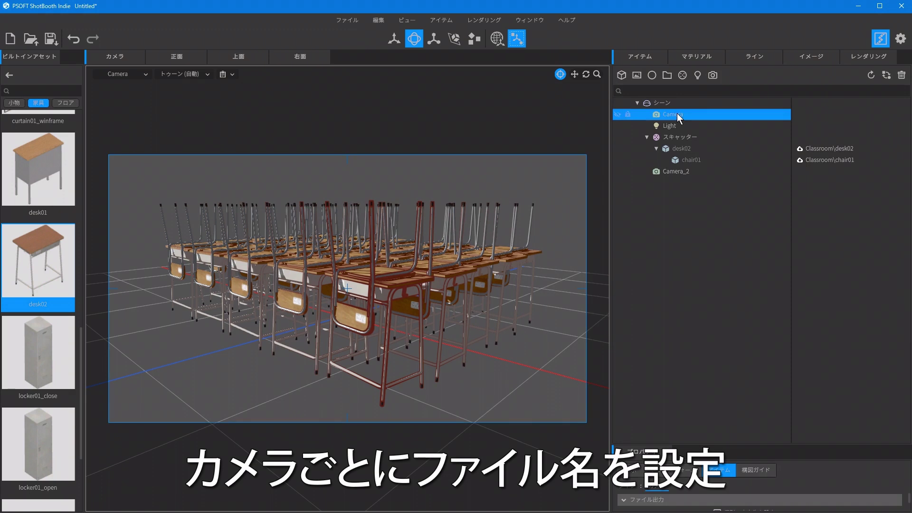
drag(703, 443, 713, 210)
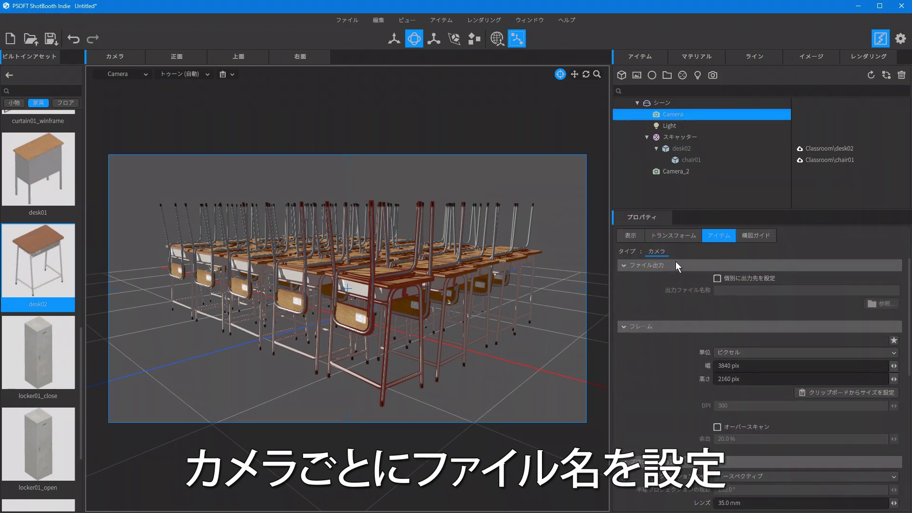
click(718, 278)
click(740, 289)
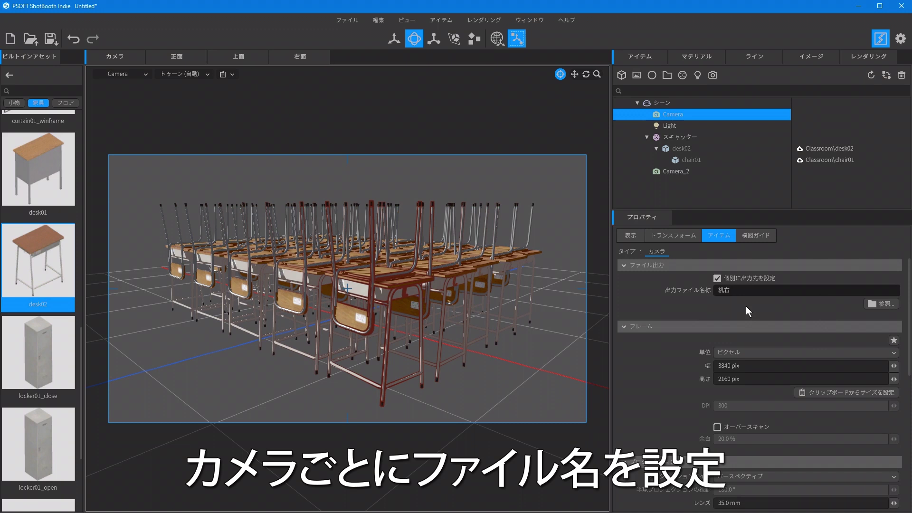
Enable an individual output destination for Camera_2 and name its output file 机左
click(687, 171)
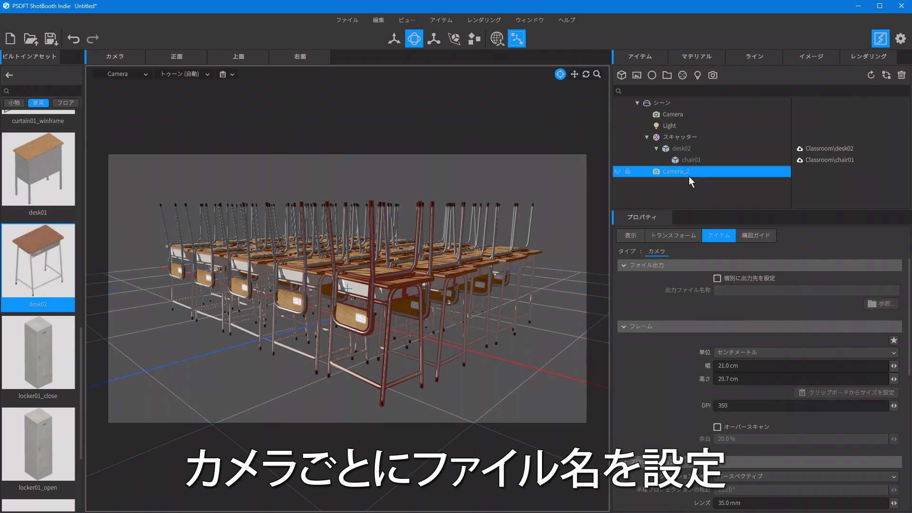
click(721, 278)
click(740, 291)
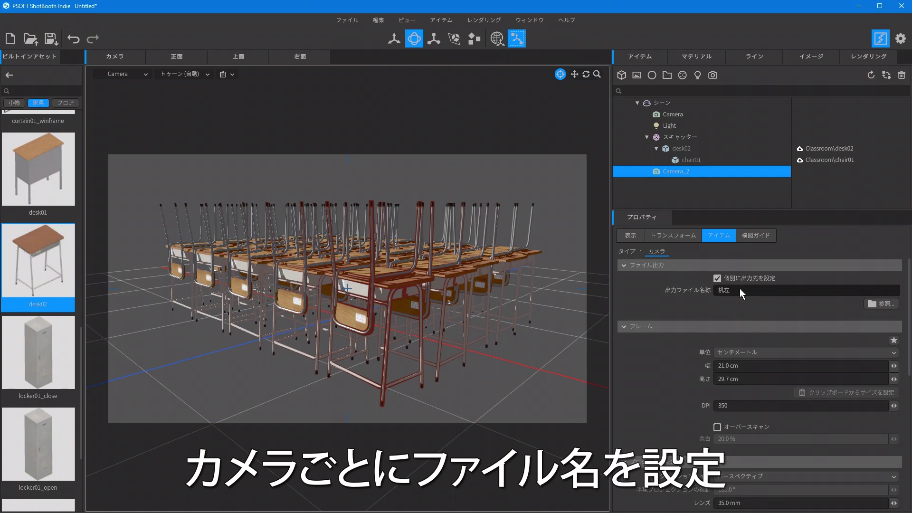
Render both cameras with their individual file names and view the new files in the output folder
click(857, 57)
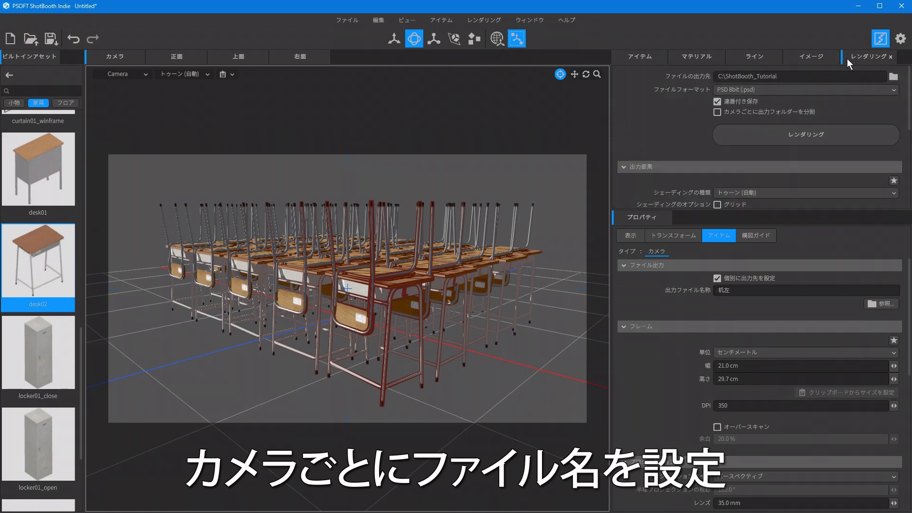
click(831, 136)
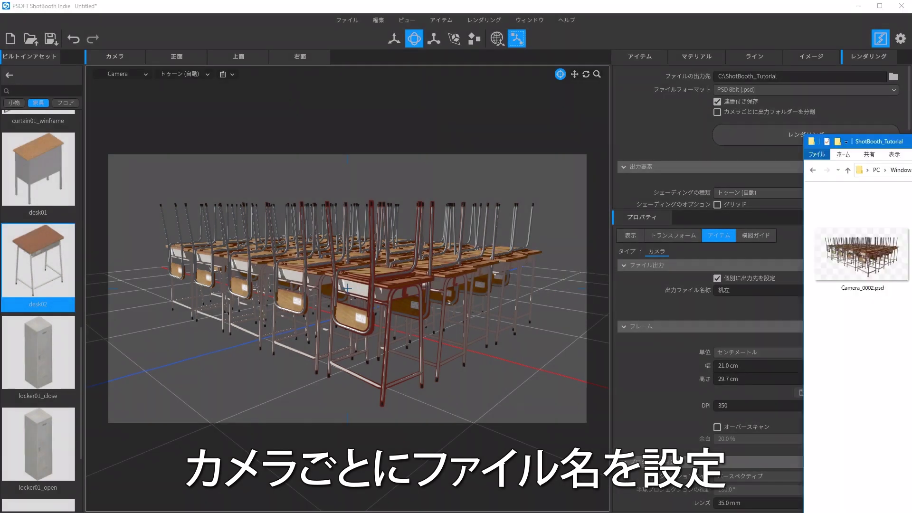
drag(902, 141, 453, 106)
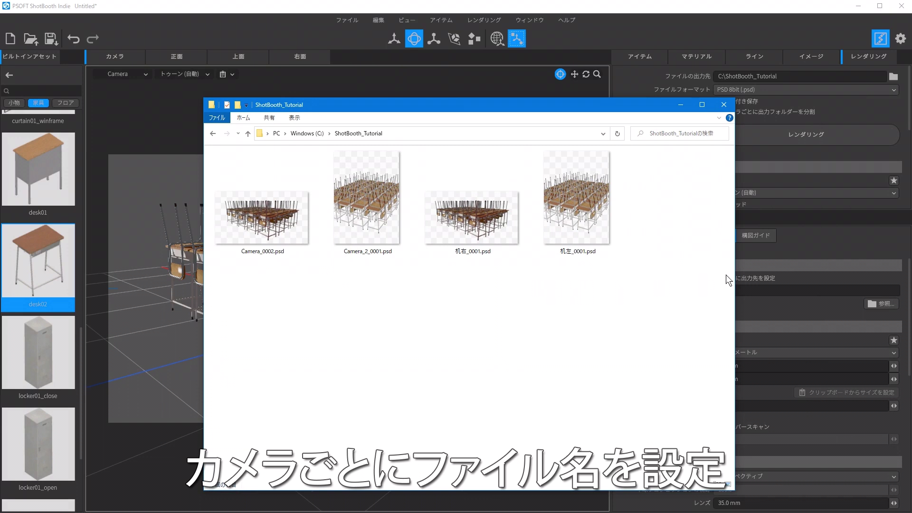
Go back to Camera's file output settings and browse for its individual output location
click(805, 250)
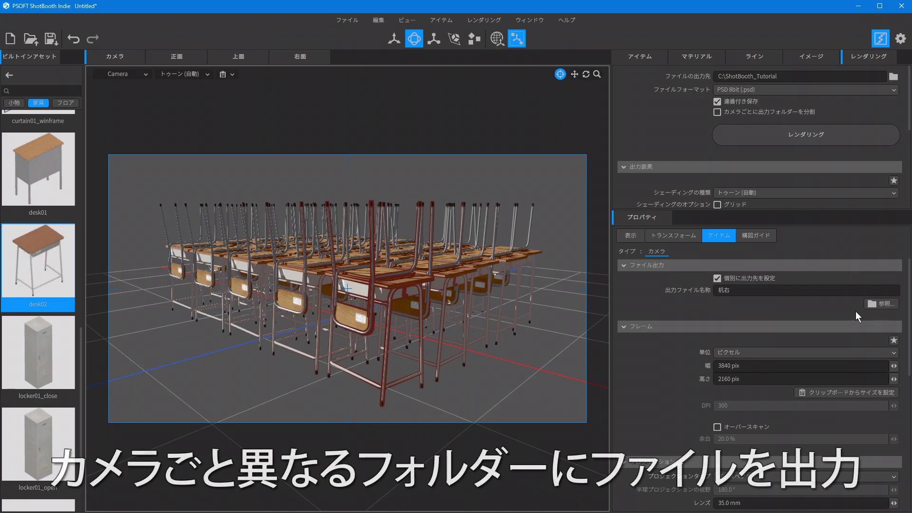
click(881, 306)
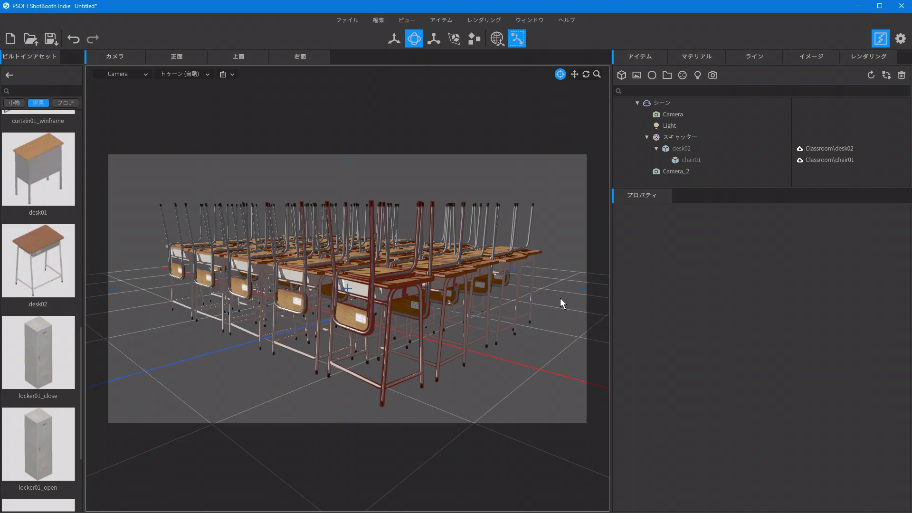
Expand the rendering settings to show all output elements and set the shading type to シェーディング
click(857, 61)
drag(822, 188, 821, 435)
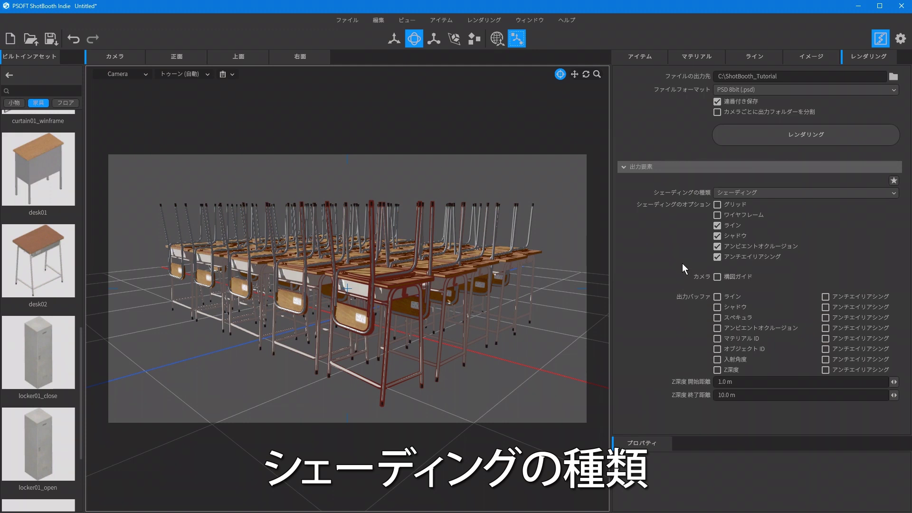
Check the available shading types for rendering, and preview the camera view in フラット and シェーディング display modes
click(830, 192)
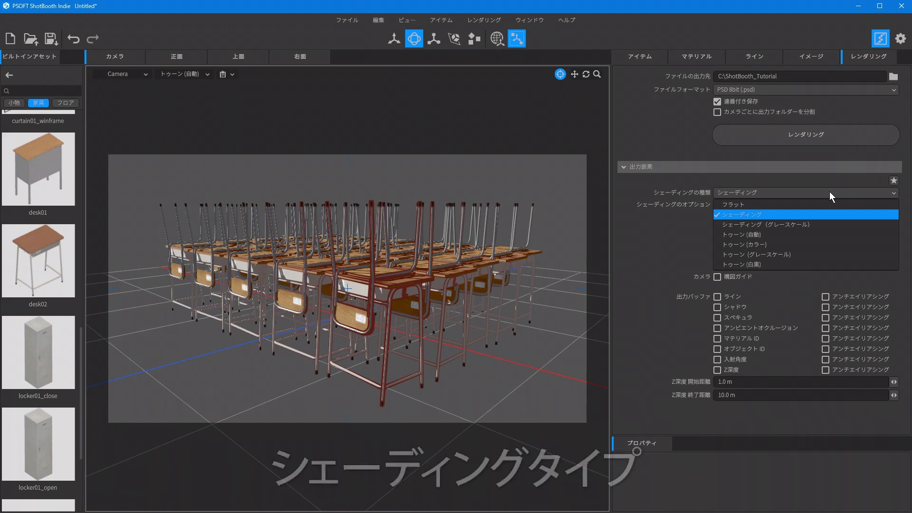
click(205, 76)
click(205, 75)
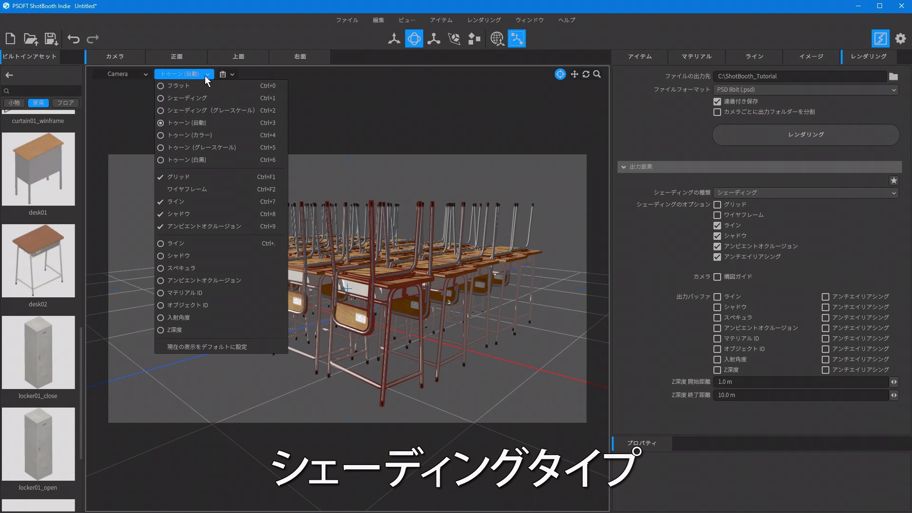
click(225, 85)
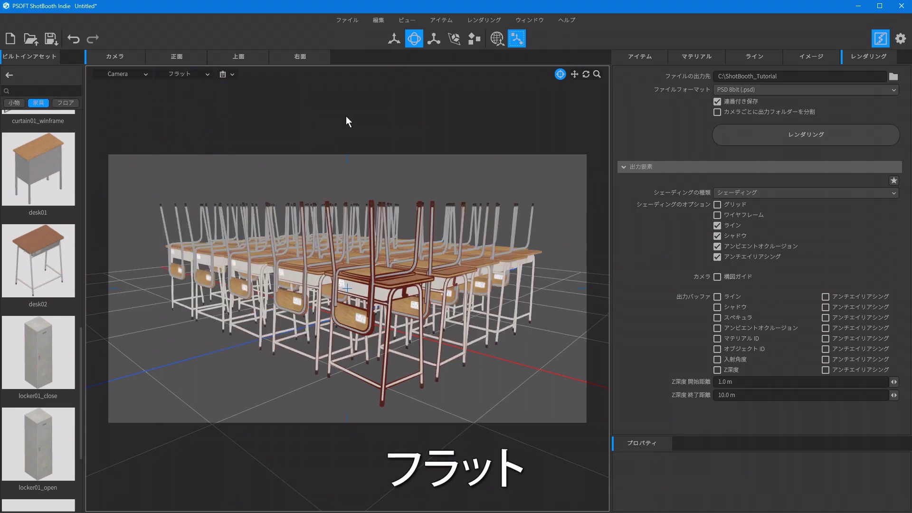
click(207, 75)
click(234, 97)
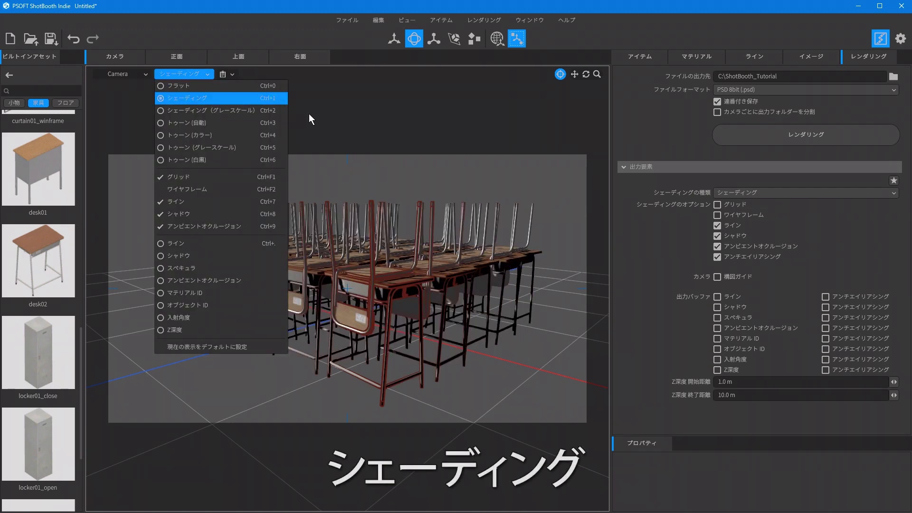
click(330, 118)
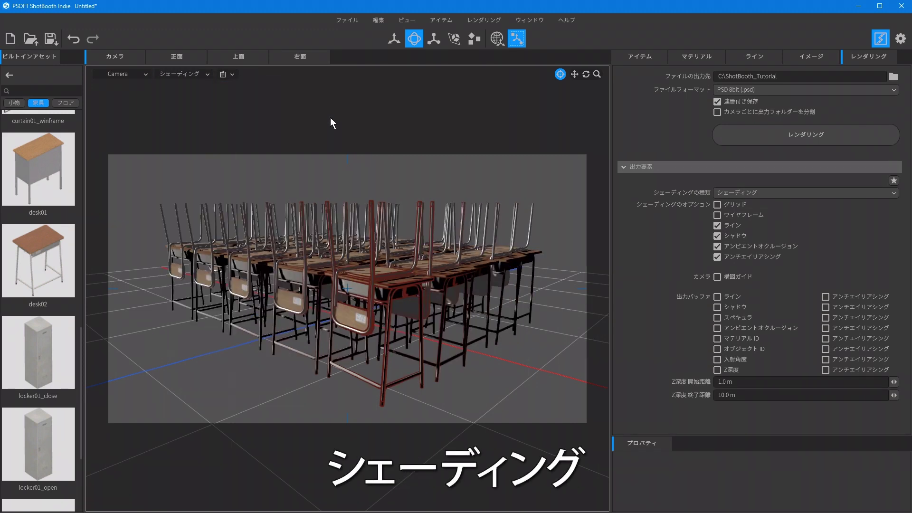
Preview the camera view in トゥーン (カラー) and トゥーン (グレースケール) shading
click(208, 75)
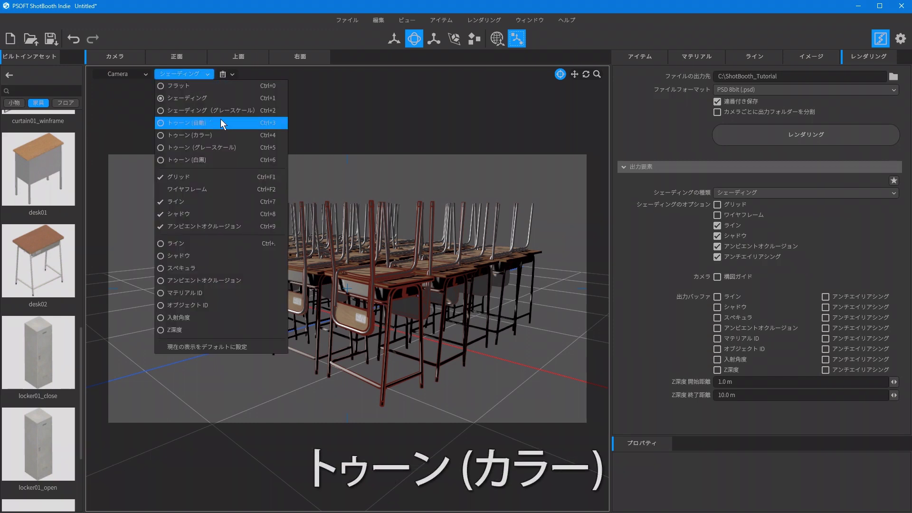
click(227, 135)
click(398, 138)
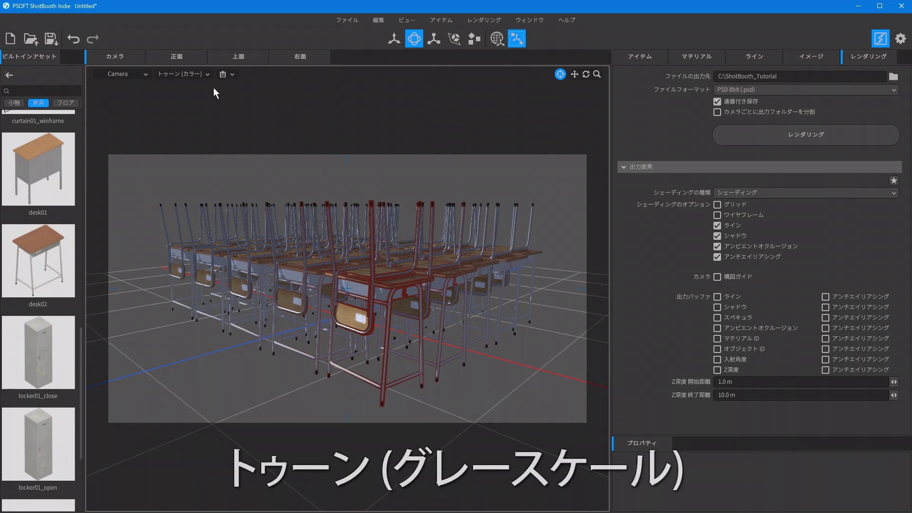
click(202, 74)
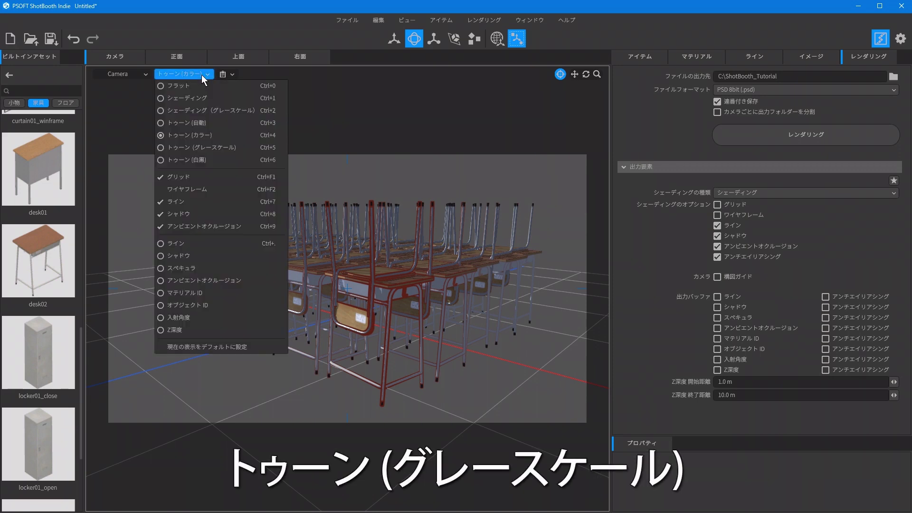
click(241, 147)
click(352, 153)
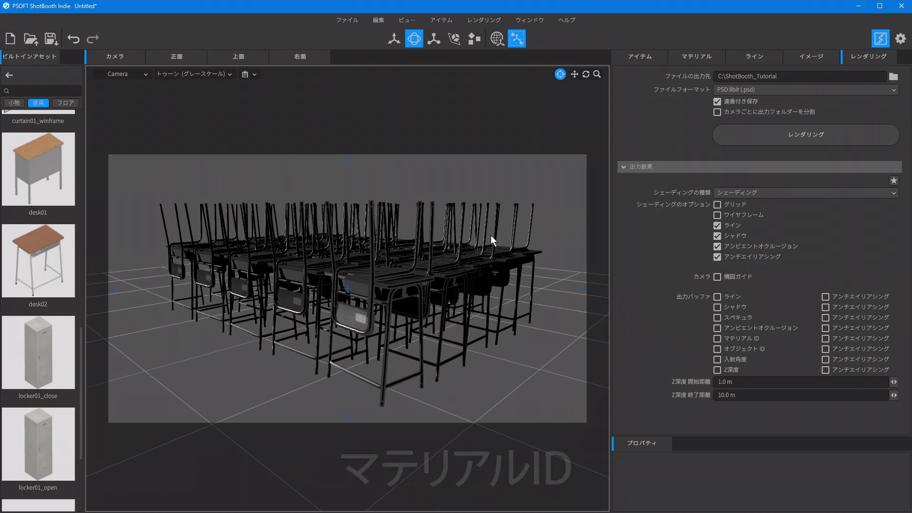
Preview the マテリアルID, オブジェクトID and ライン output buffers in the camera view
click(217, 74)
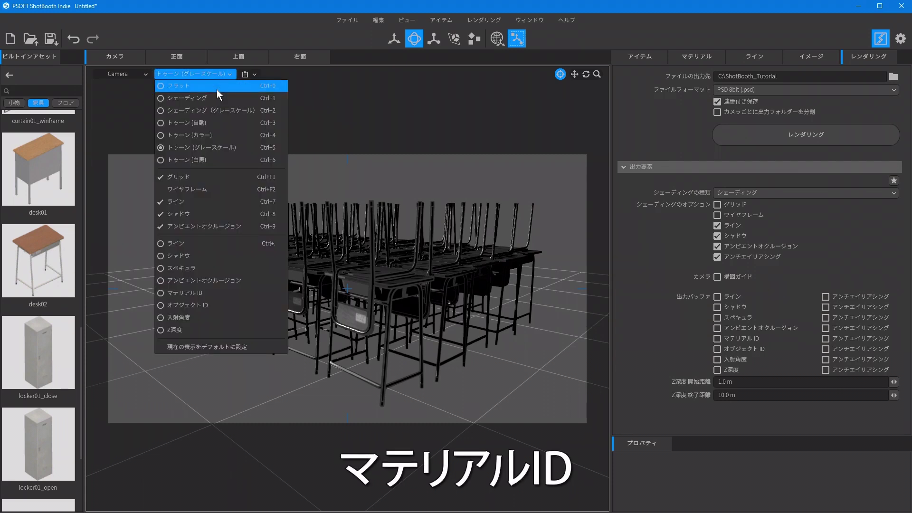
click(221, 292)
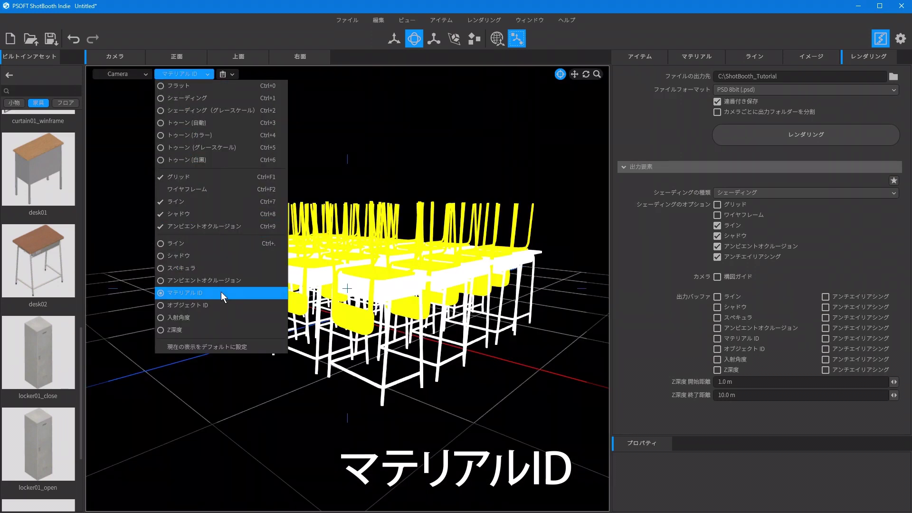
click(256, 385)
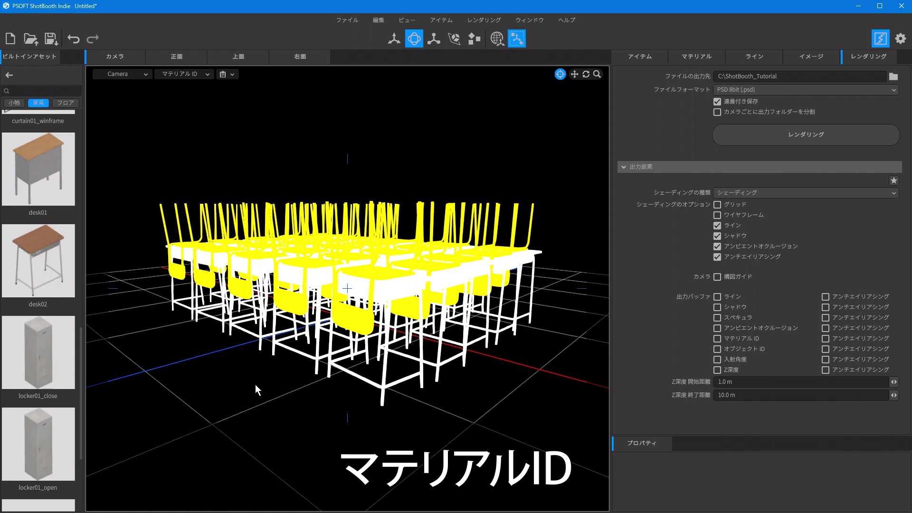
click(204, 74)
click(227, 305)
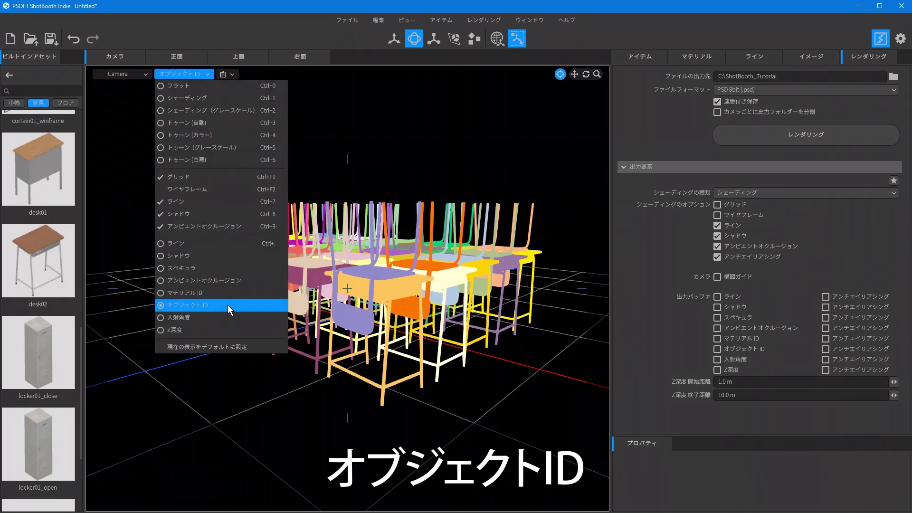
click(241, 401)
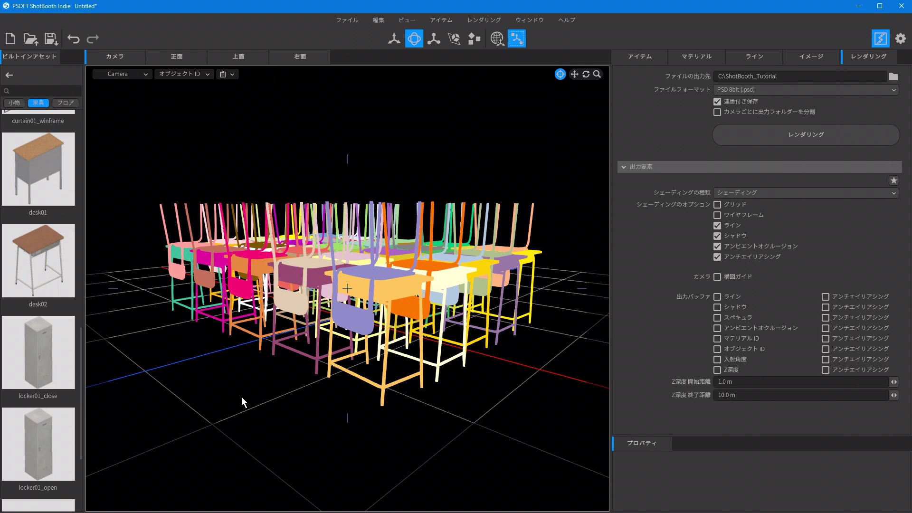
click(204, 74)
click(208, 244)
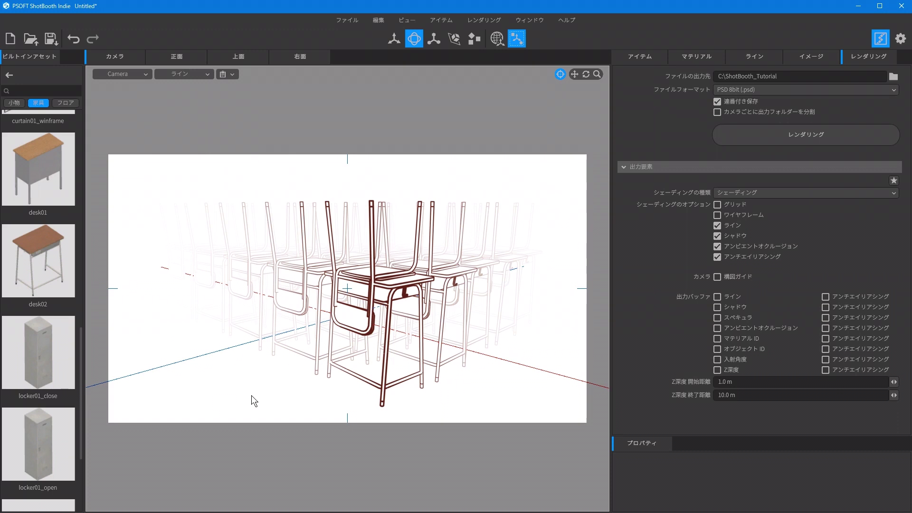
Apply the output preset トゥーン 自動 + バッファ (アンチエイリアシング ON) and render the images
click(894, 181)
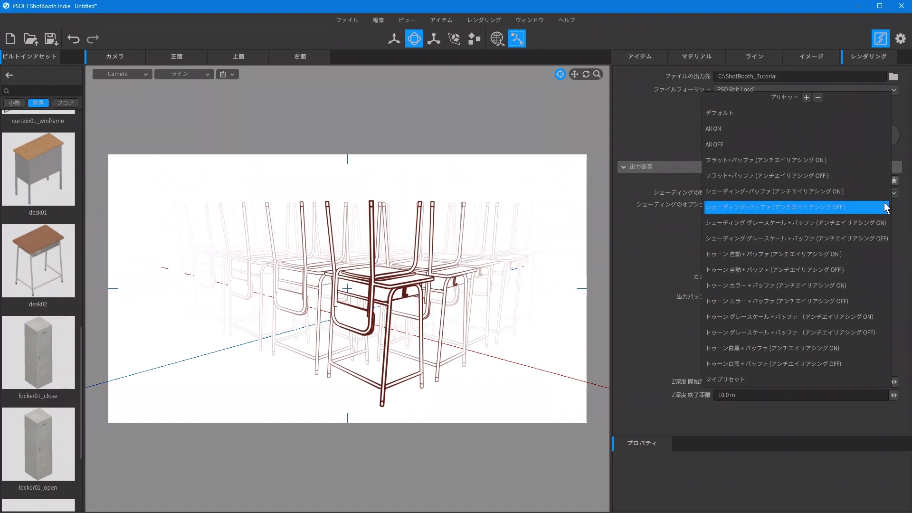
click(865, 251)
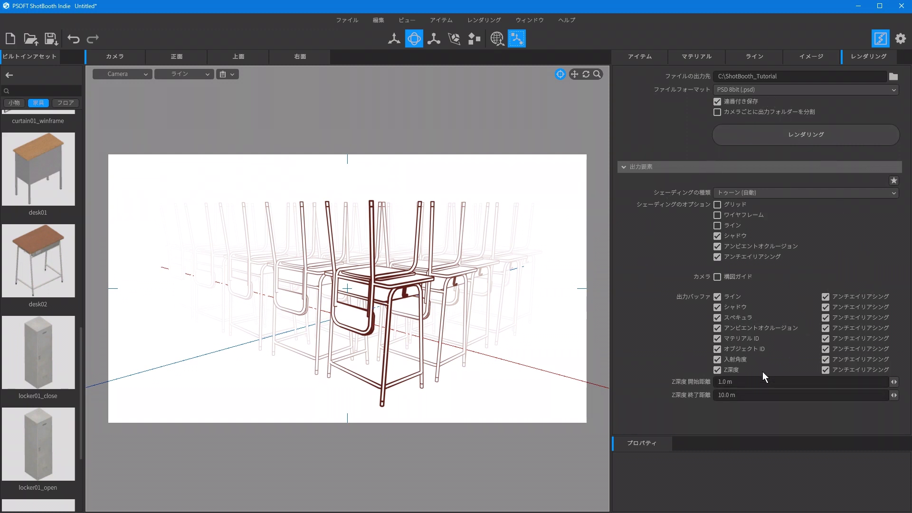
click(850, 134)
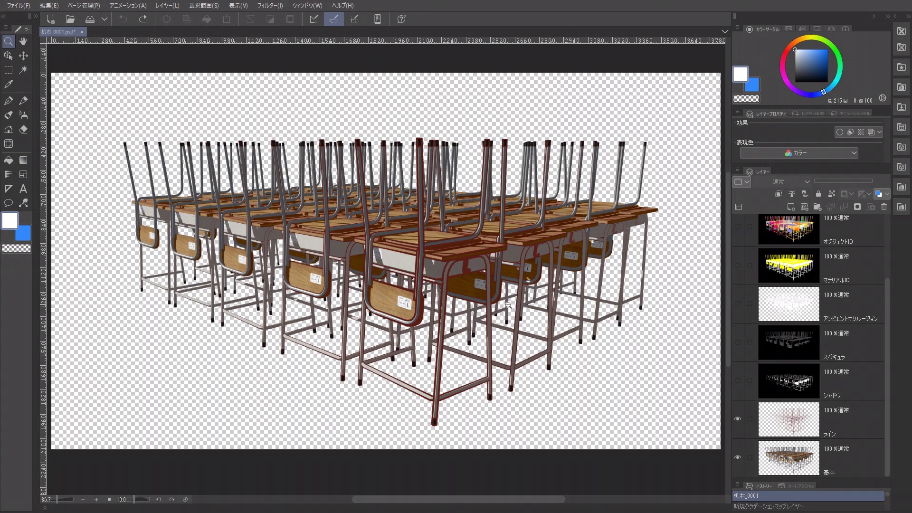
In Clip Studio Paint, show the buffer layers of 机右_0001.psd one after another, from シャドウ up to Z深度
click(738, 381)
click(738, 342)
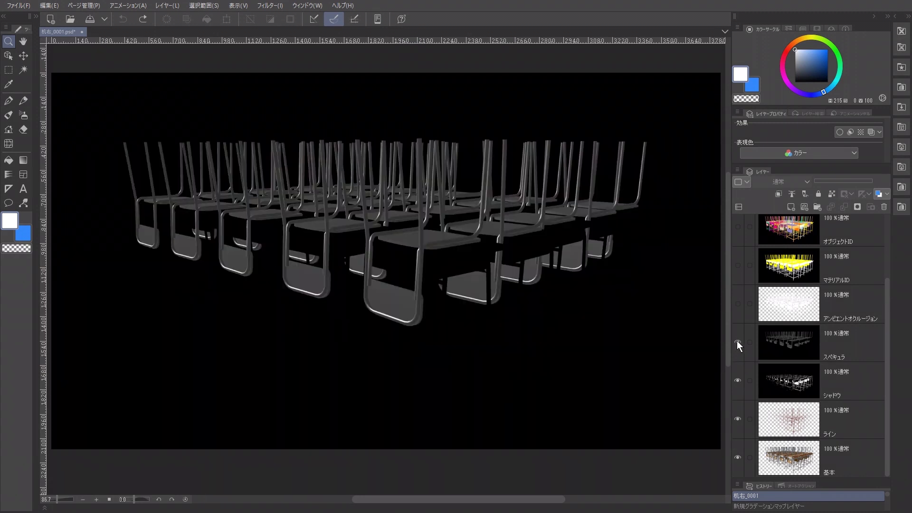
click(739, 304)
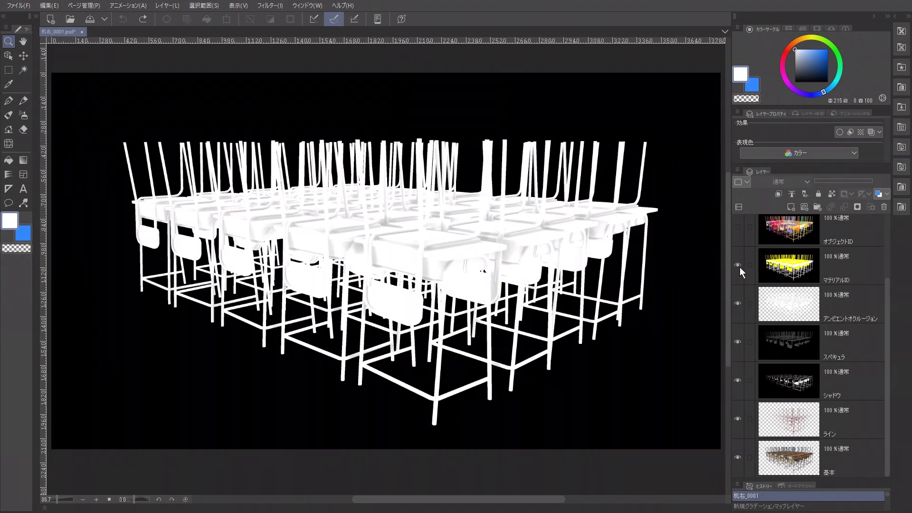
click(739, 268)
scroll(740, 267, up, 2)
click(738, 311)
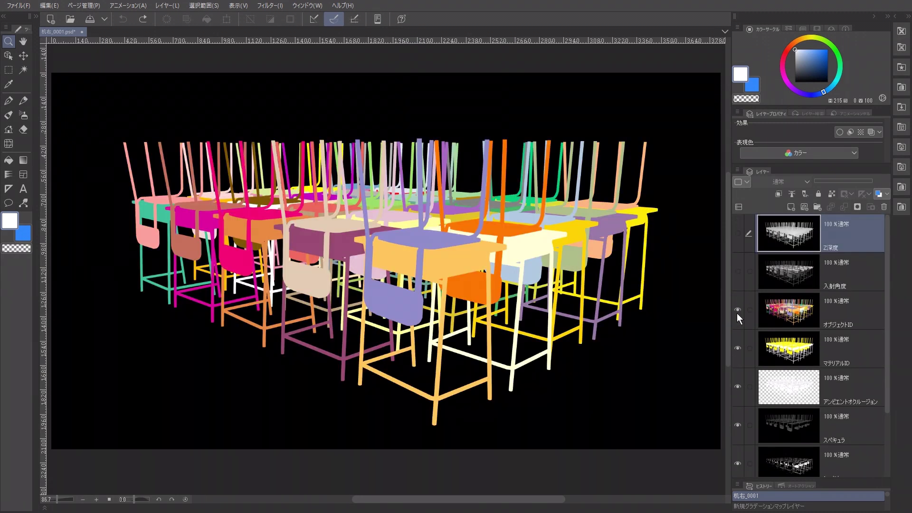
click(738, 270)
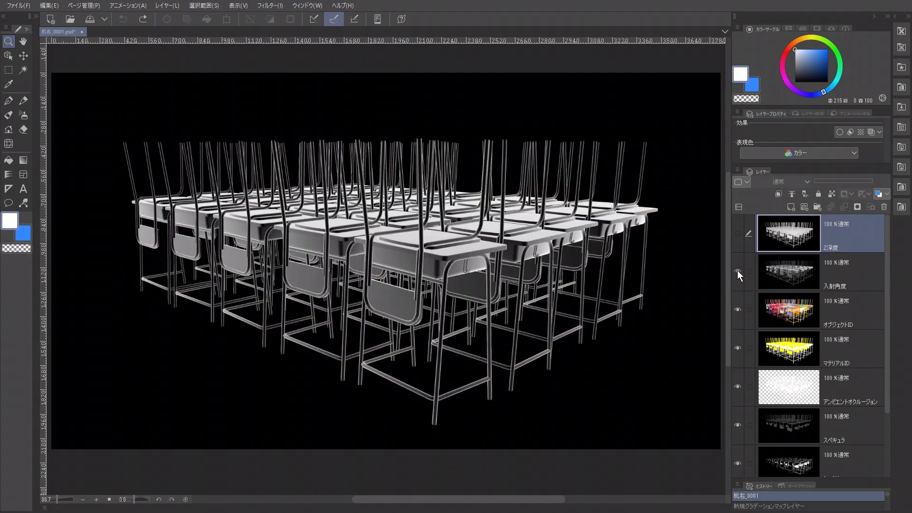
click(737, 233)
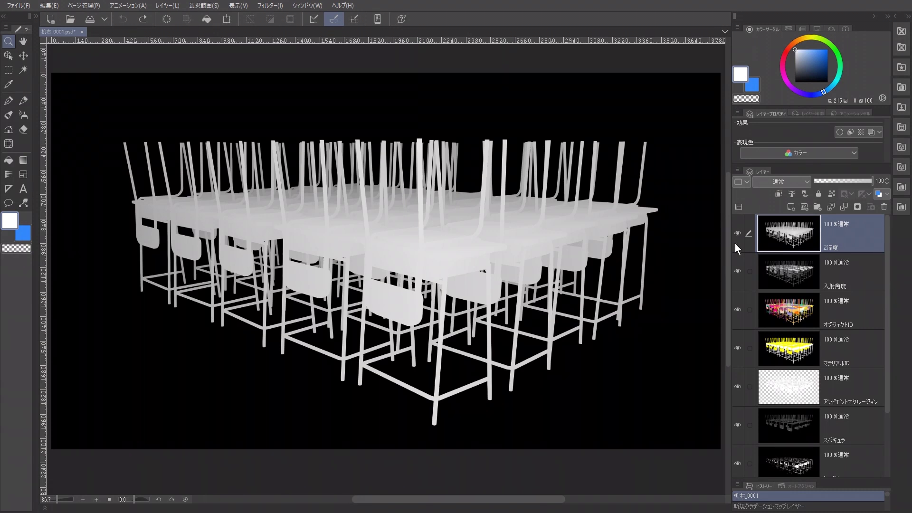
Hide the layers below Z深度 and add a white-to-black gradient map correction layer with both end nodes moved inward
drag(737, 268, 736, 468)
click(167, 5)
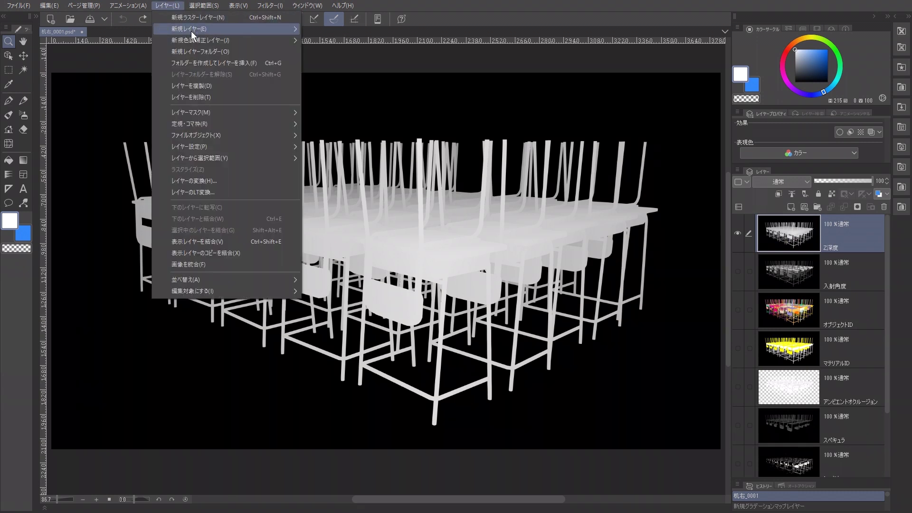
mouse_move(197, 41)
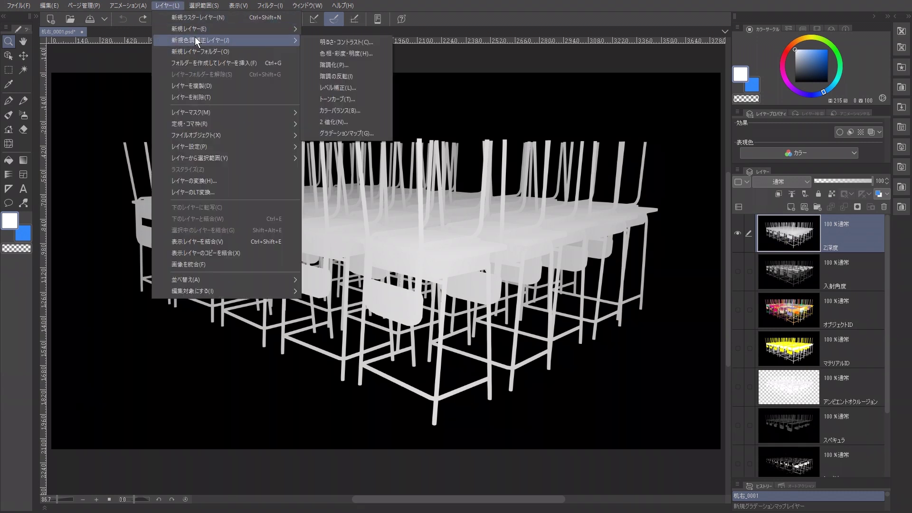
click(366, 134)
drag(247, 175, 188, 176)
drag(70, 175, 150, 174)
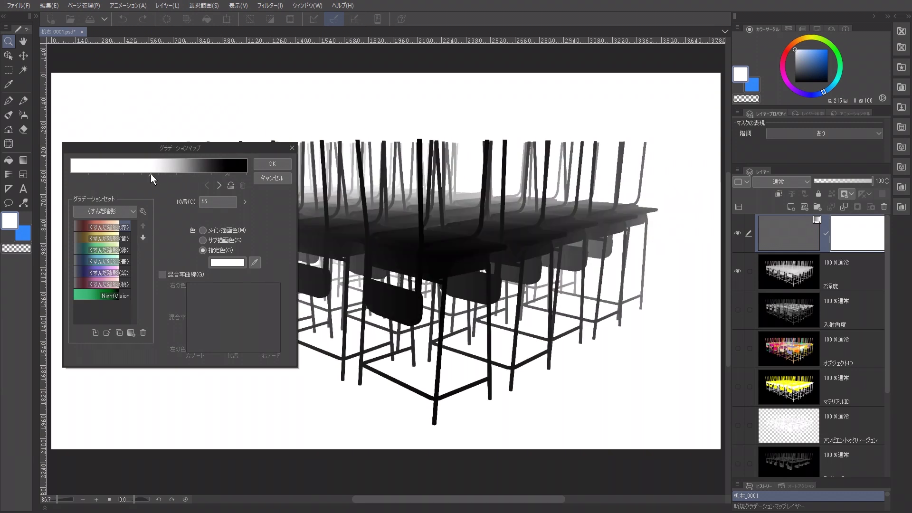
click(260, 164)
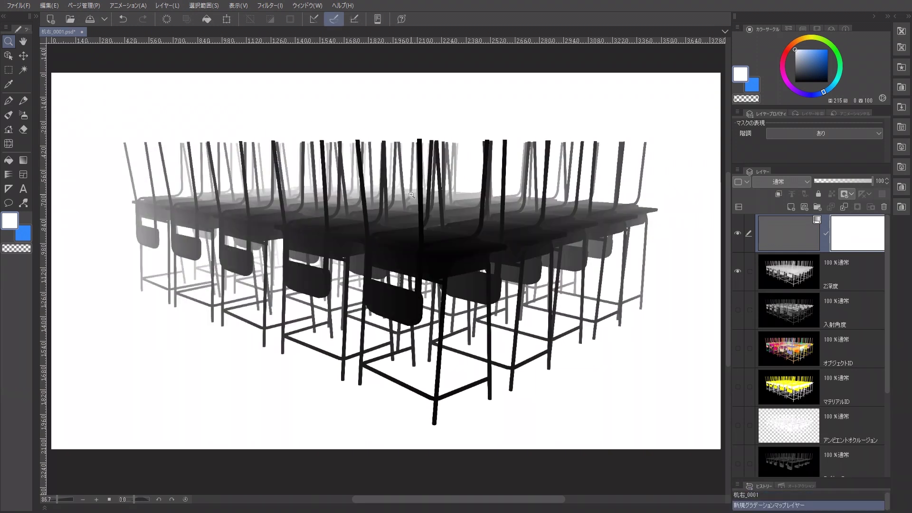
Group the gradient map and Z深度 layers in a new folder and set its blend mode to スクリーン
click(817, 207)
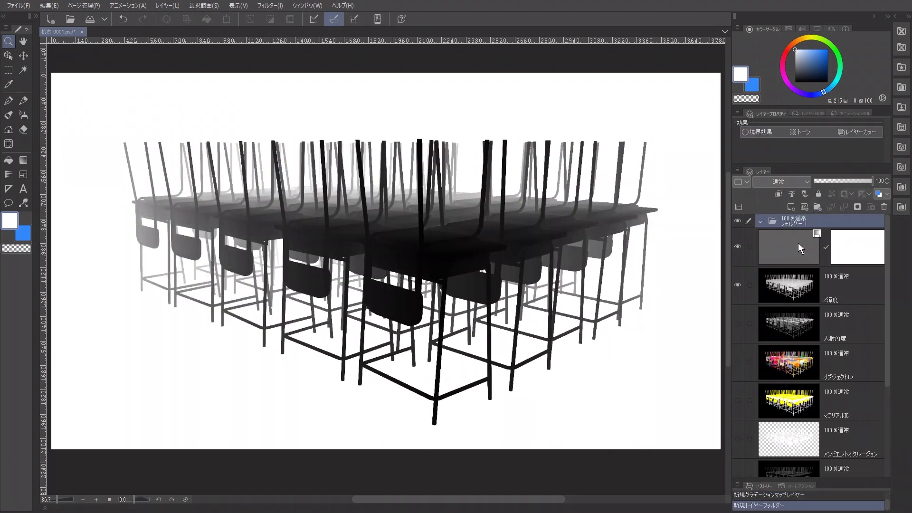
ctrl+click(795, 292)
drag(795, 261, 792, 223)
click(786, 182)
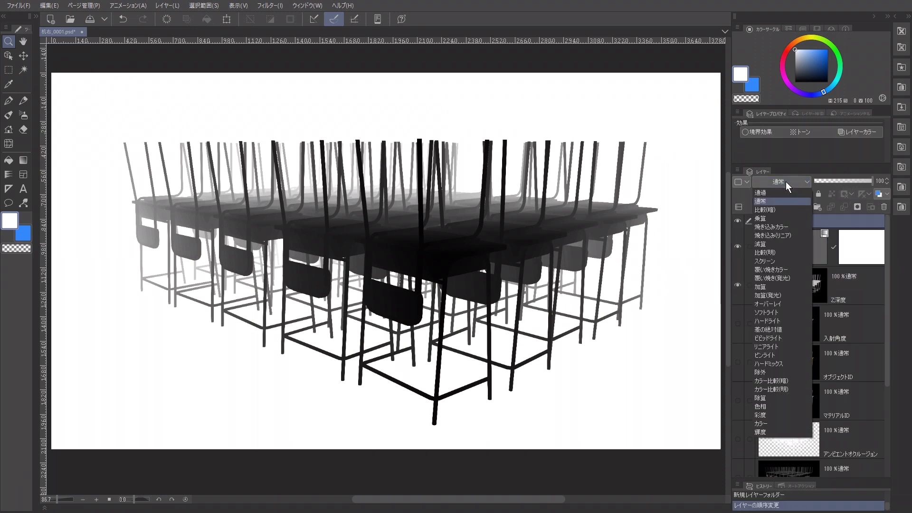
click(783, 260)
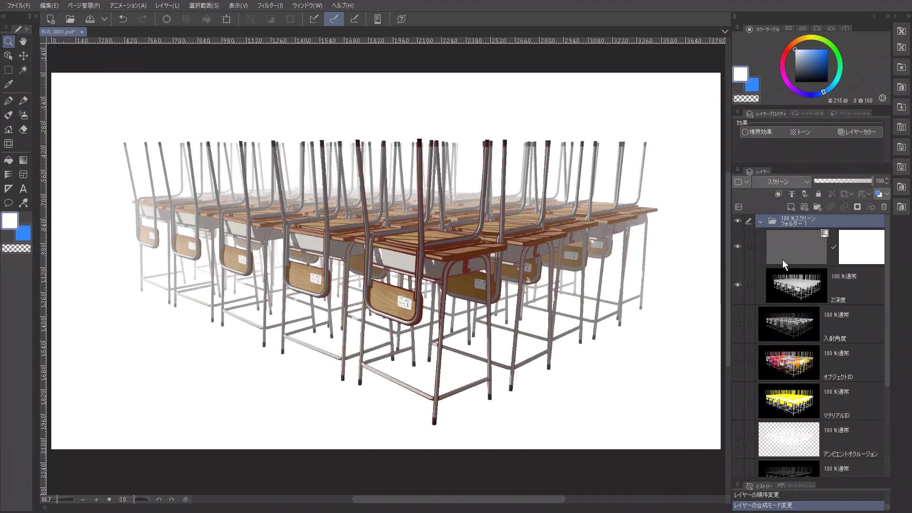
drag(873, 184, 907, 190)
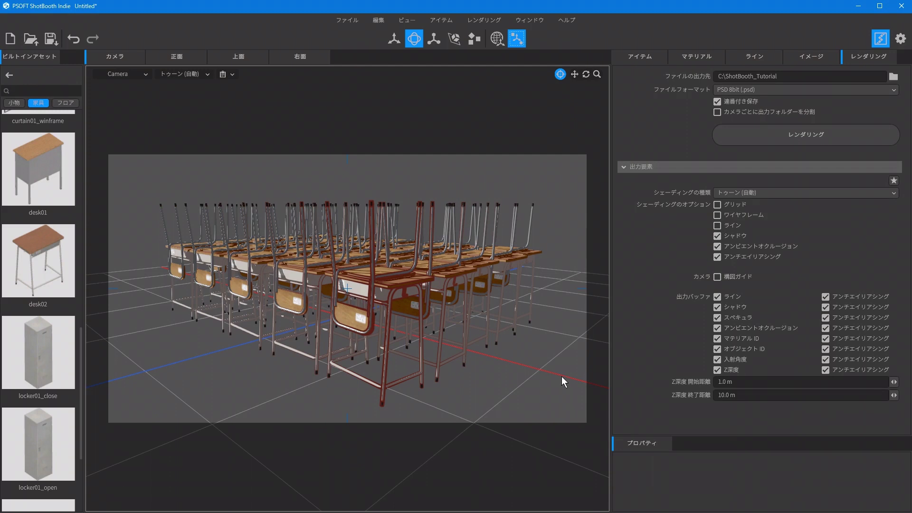
Back in ShotBooth, save the project as チュートリアル in the ShotBooth_Tutorial folder
click(360, 20)
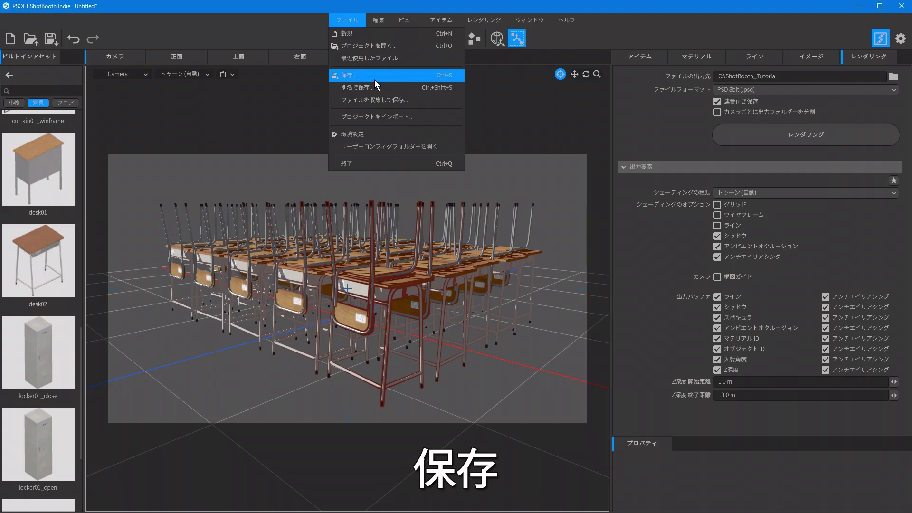
click(46, 58)
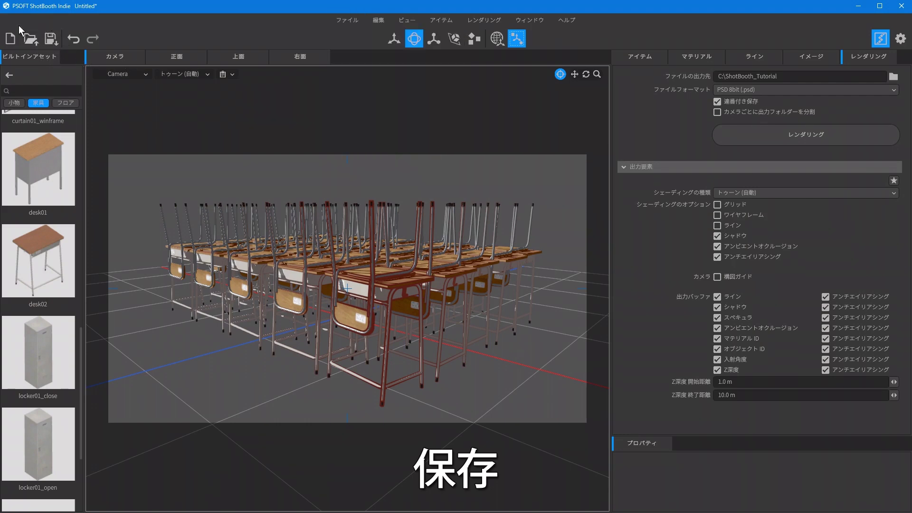
click(53, 42)
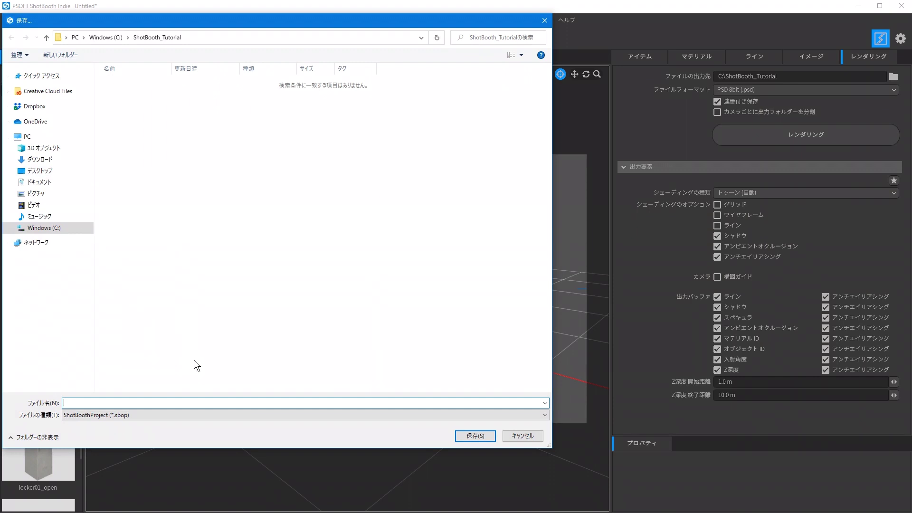
text(ちゅーとりある)
key(space)
key(Return)
click(478, 440)
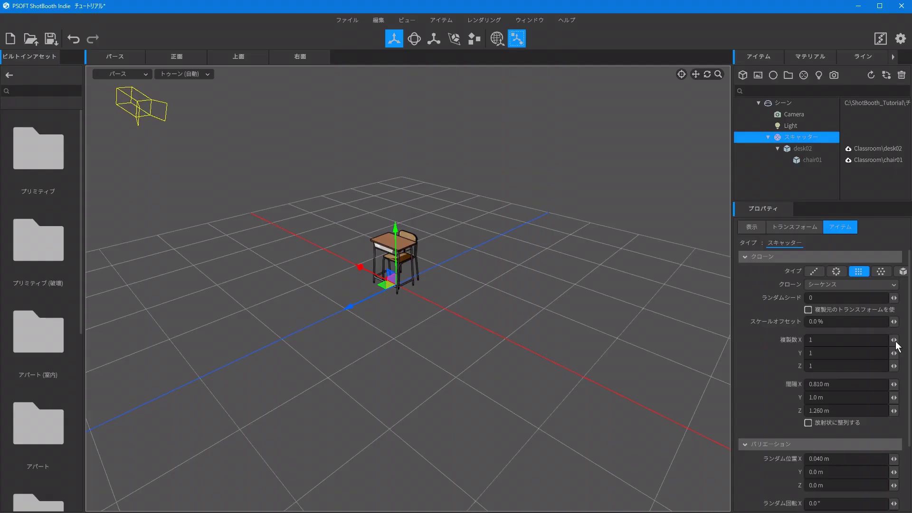
Set the desk-and-chair scatter's duplicate counts to 6 along X and 5 along Z
click(895, 341)
click(895, 341)
click(896, 342)
click(895, 341)
click(895, 341)
click(896, 365)
click(895, 365)
click(897, 367)
click(897, 366)
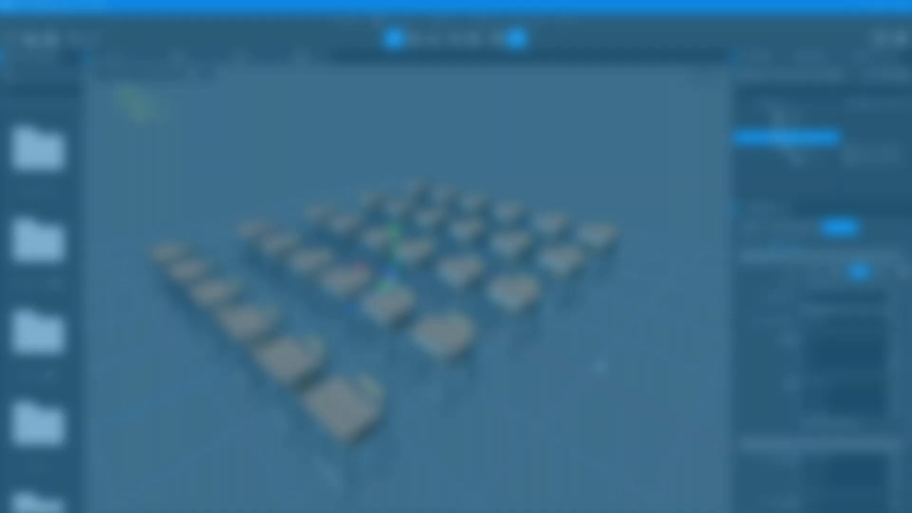